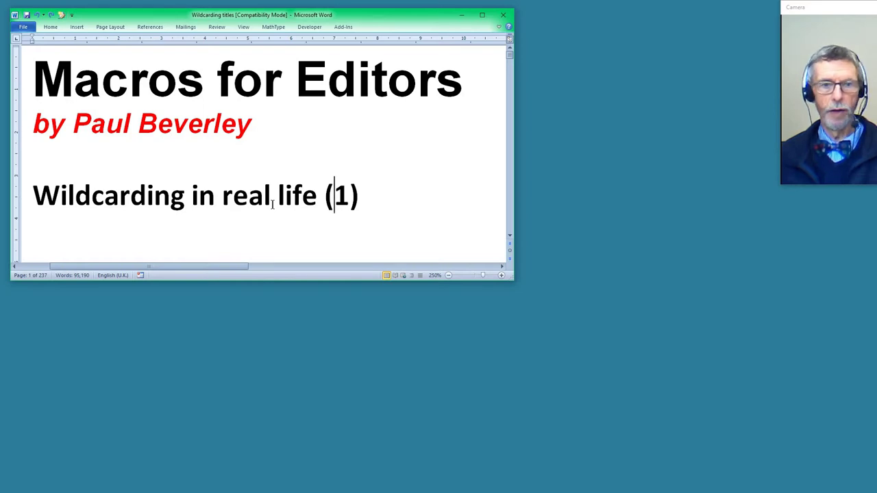
# Step: Open Find and Replace with its additional search options shown and turn on wildcard searching
pyautogui.hotkey('ctrl', 'Home')
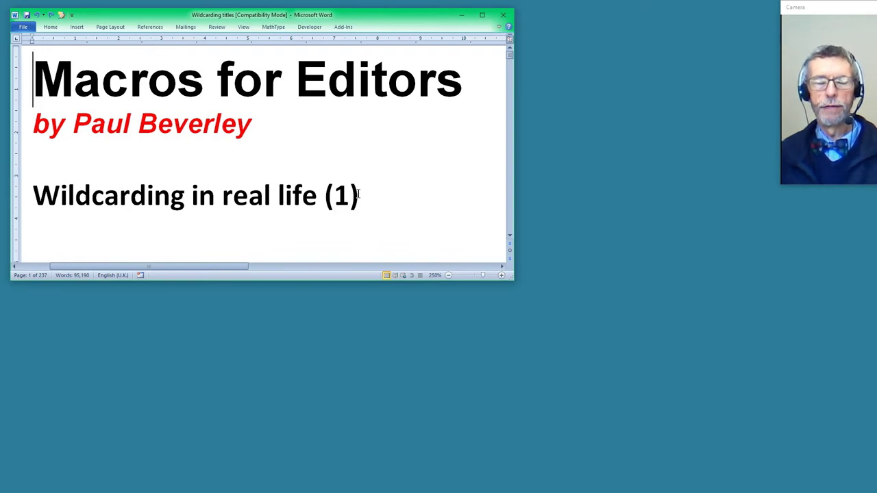
pyautogui.click(377, 175)
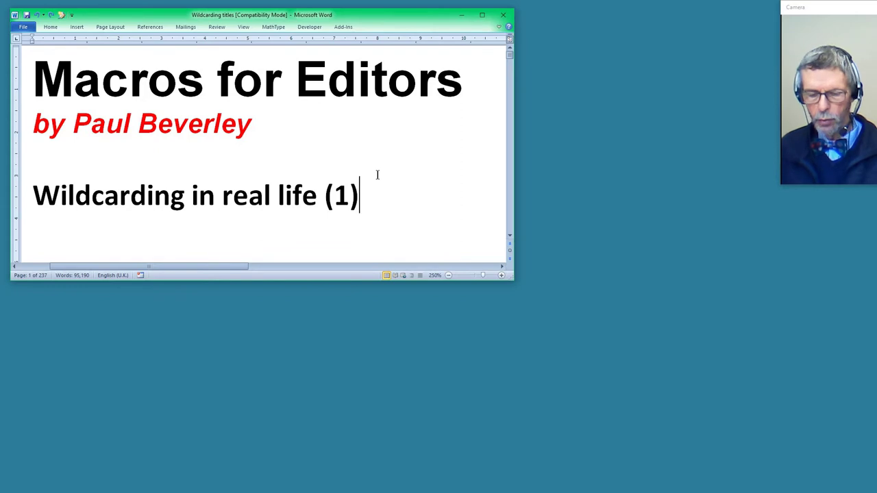
pyautogui.hotkey('ctrl', 'h')
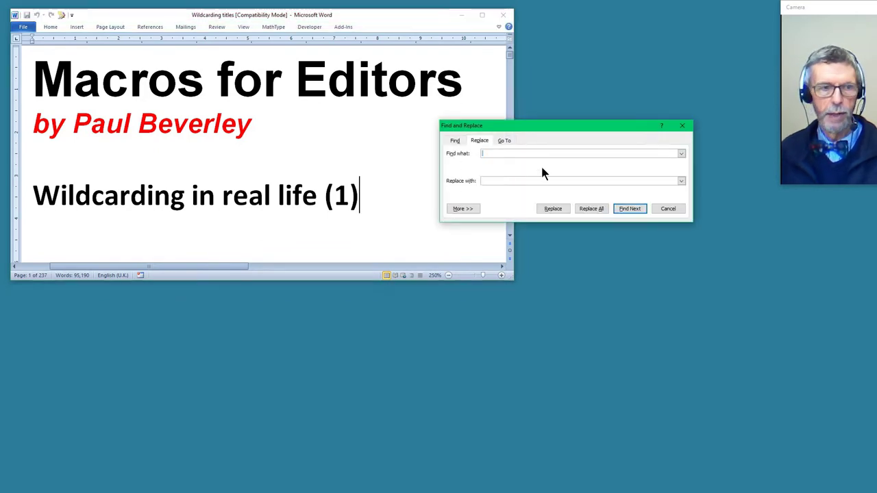
pyautogui.click(461, 209)
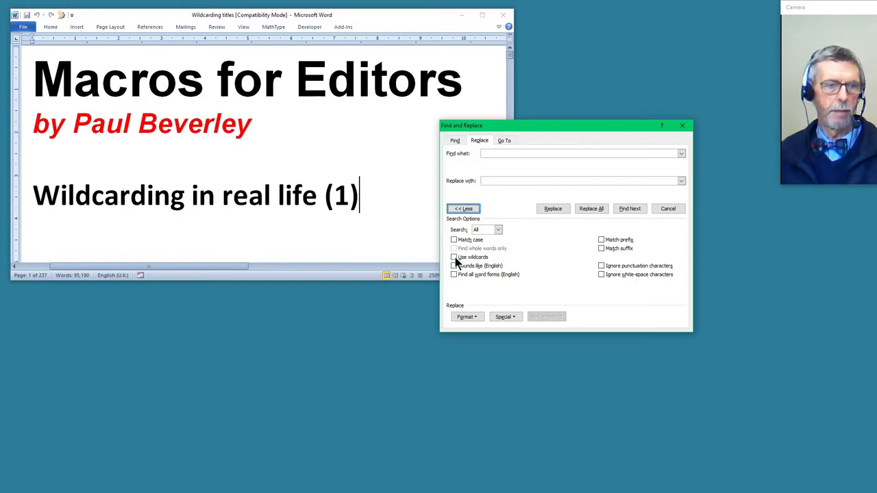
pyautogui.click(454, 258)
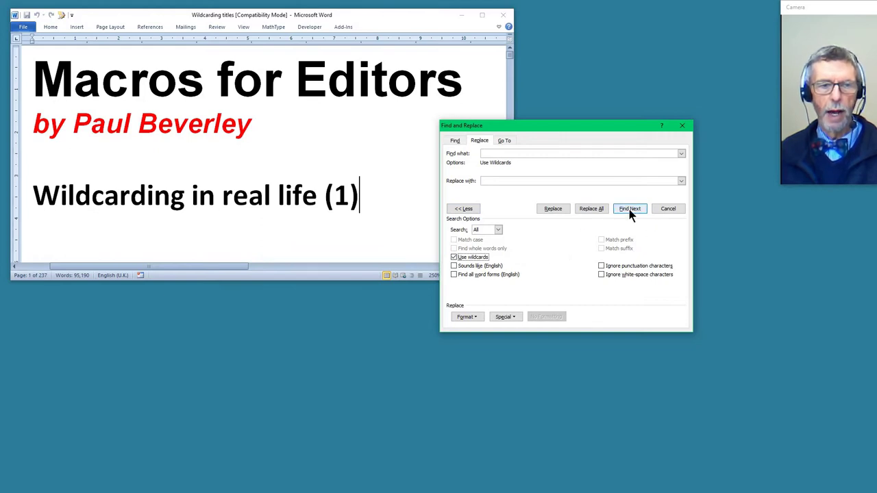
# Step: Review the list of special search codes and the document's Special characters section
pyautogui.click(507, 317)
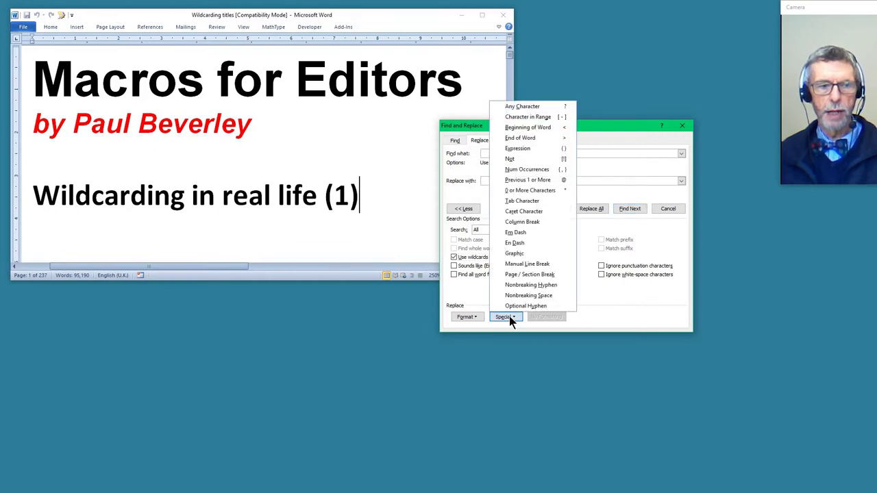
pyautogui.click(292, 227)
pyautogui.scroll(-2, 290, 229)
pyautogui.scroll(-3, 291, 229)
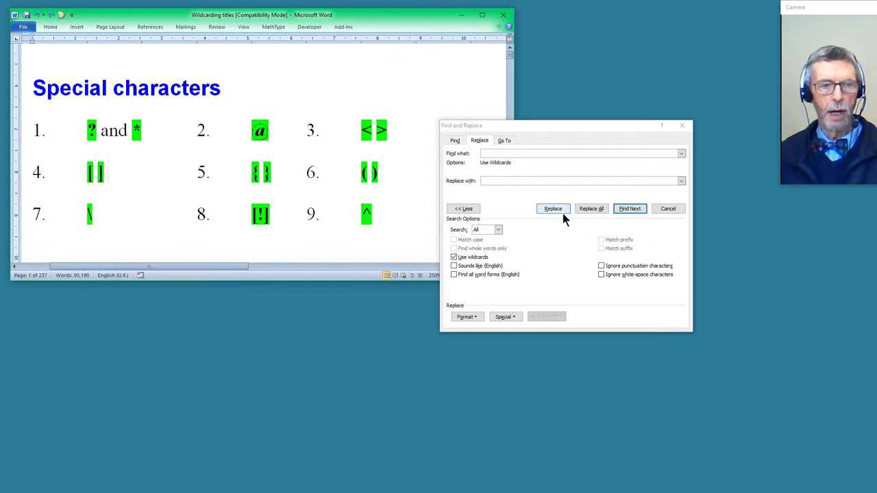
# Step: Insert the en dash code ^= as the search text and find its next occurrence in the document
pyautogui.click(507, 319)
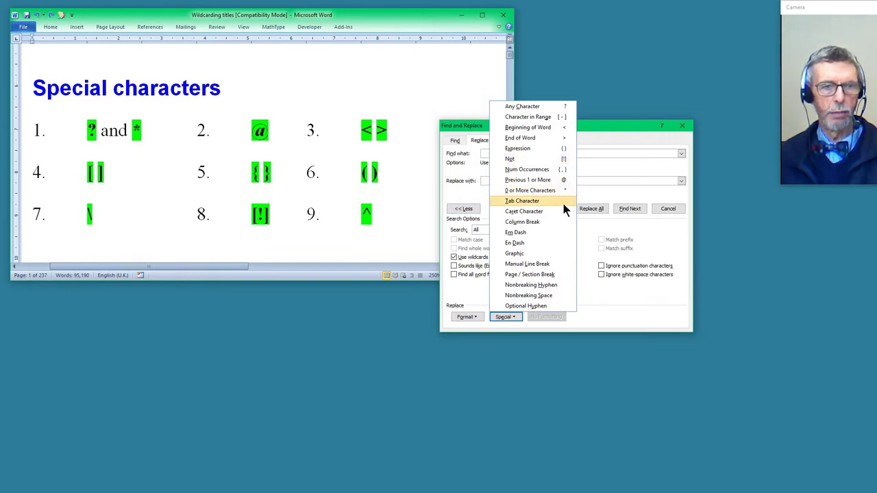
pyautogui.click(545, 241)
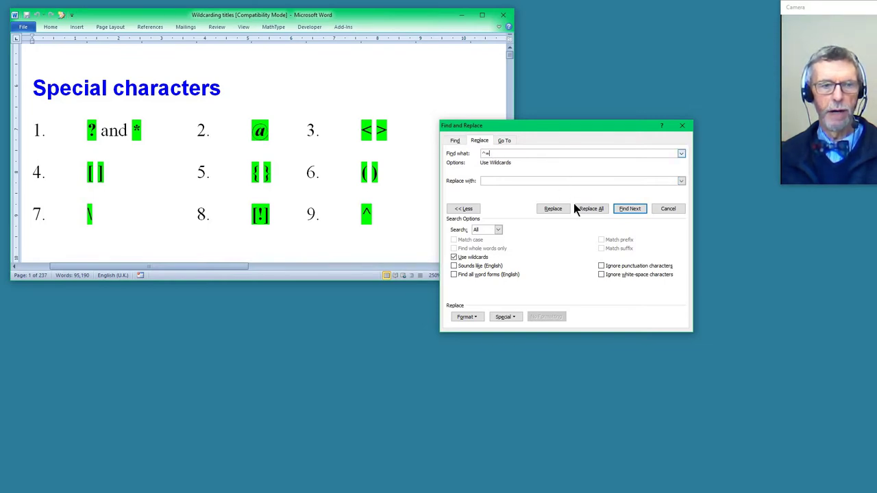
pyautogui.click(629, 209)
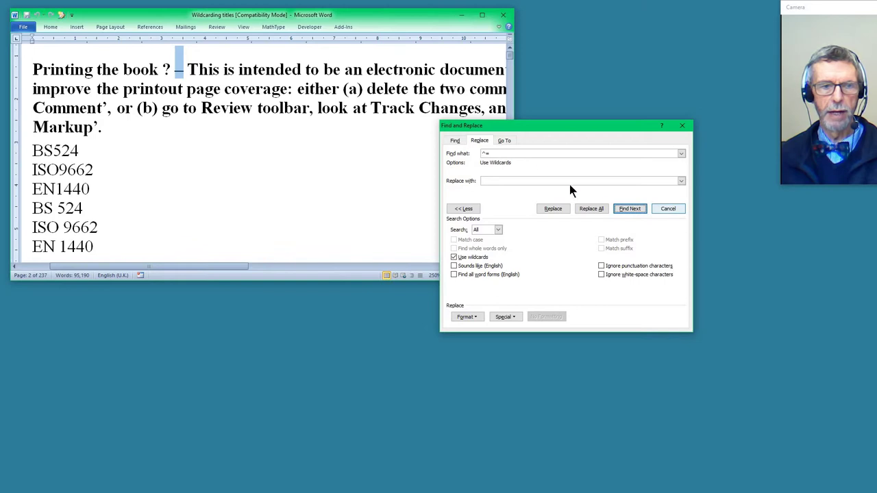
# Step: Check the list of special search codes again and close Find and Replace
pyautogui.click(505, 316)
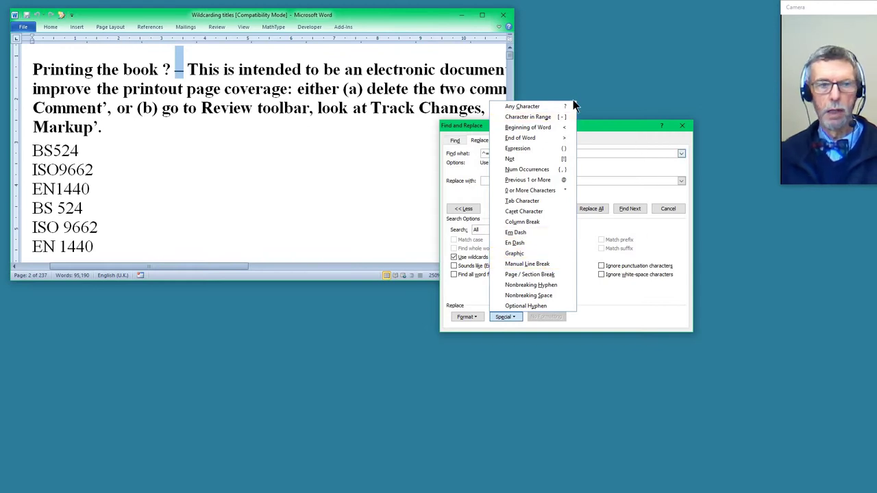
pyautogui.click(638, 319)
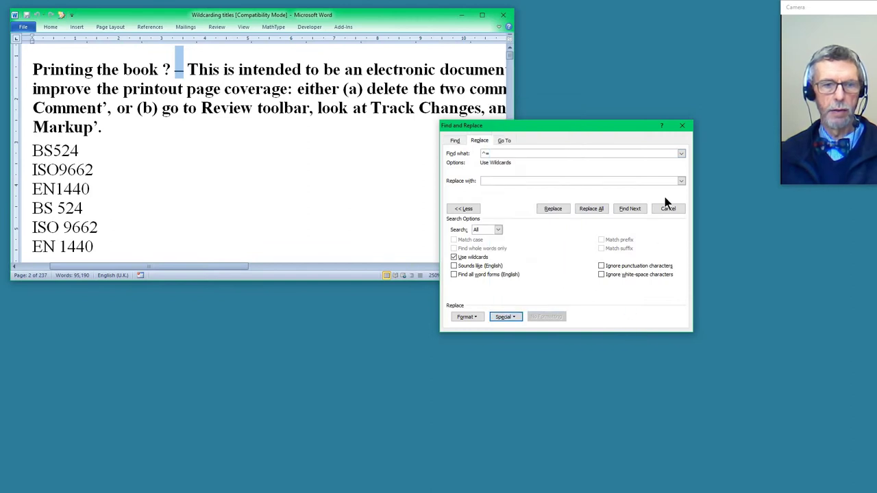
pyautogui.click(683, 127)
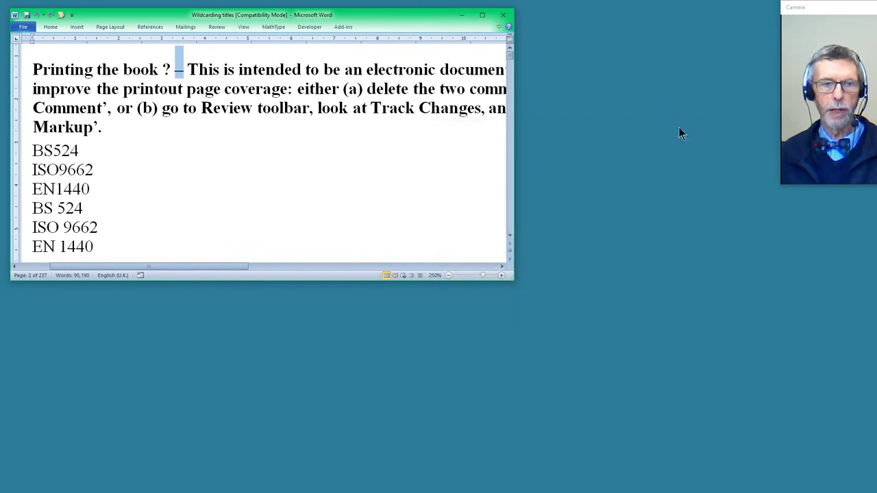
# Step: Delete the InstantFindDownWild heading below the special characters list and enlarge the document window to nearly fill the screen
pyautogui.scroll(10, 407, 150)
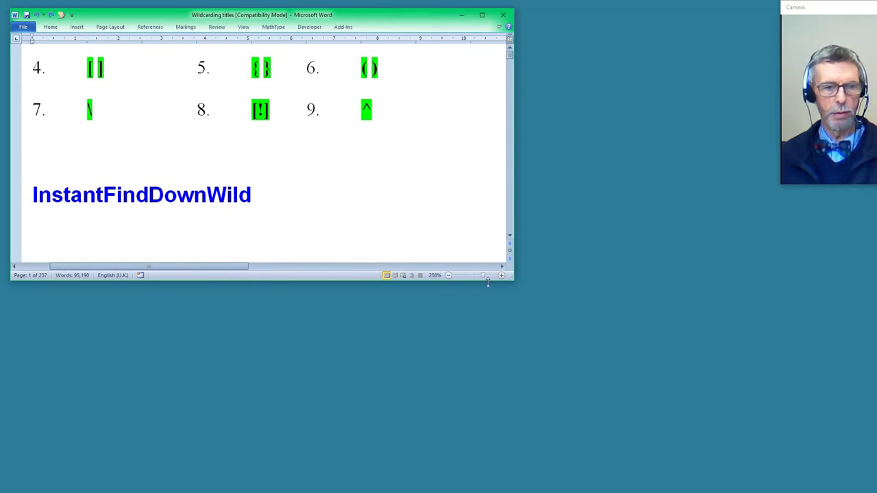
pyautogui.moveTo(25, 211); pyautogui.dragTo(26, 197)
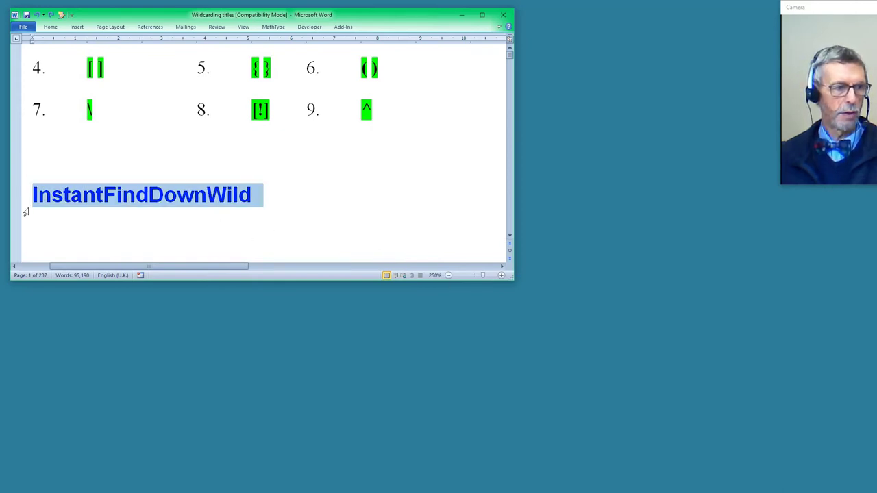
pyautogui.press('Delete')
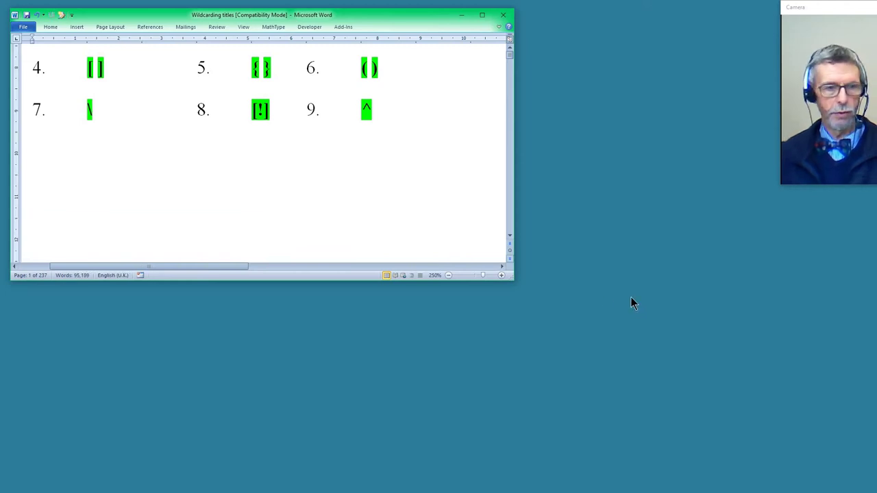
pyautogui.moveTo(511, 278); pyautogui.dragTo(864, 492)
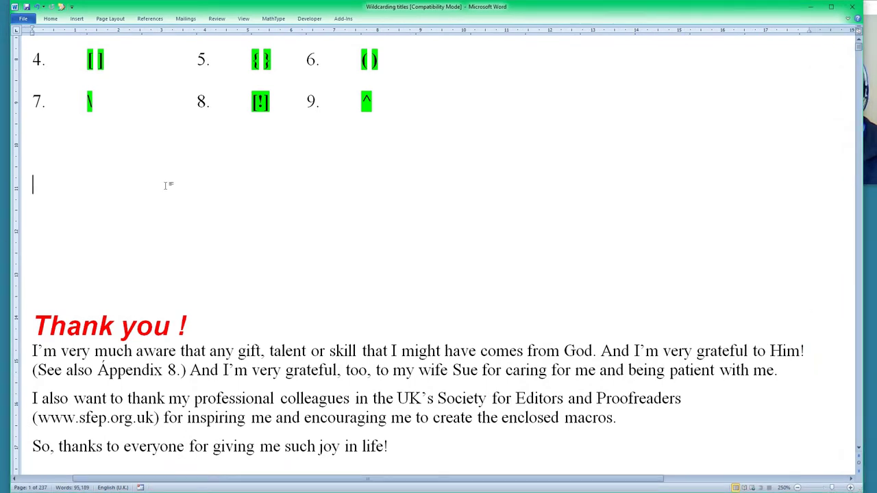
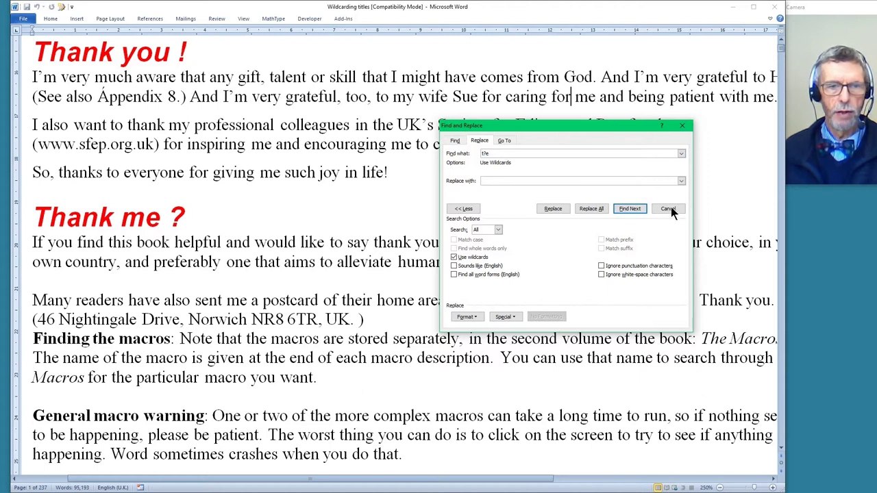
# Step: Find the next two matches of the wildcard pattern t?e and close Find and Replace
pyautogui.click(639, 208)
pyautogui.click(638, 208)
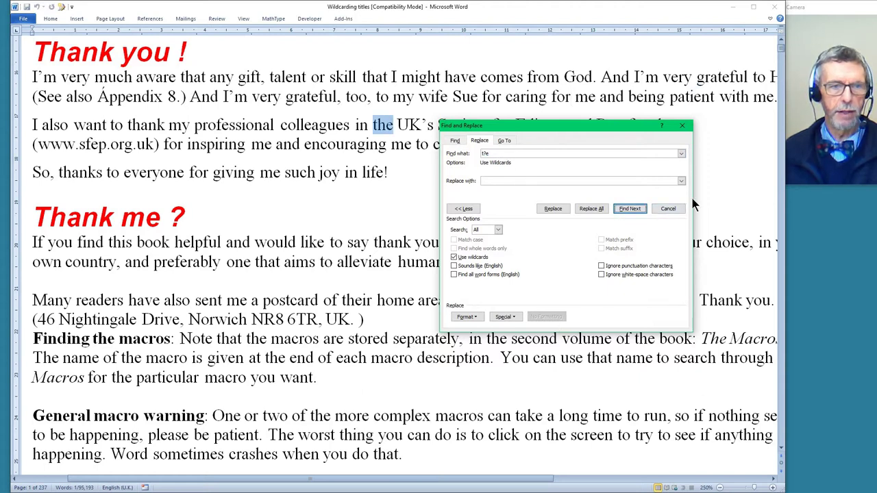
pyautogui.click(668, 209)
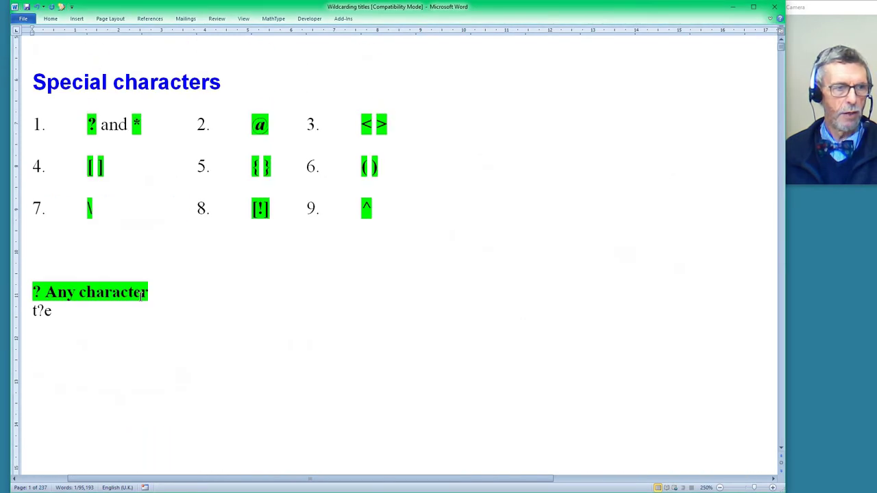
# Step: Starting below the t?e example, repeat the search forward through successive matches in the text
pyautogui.click(59, 344)
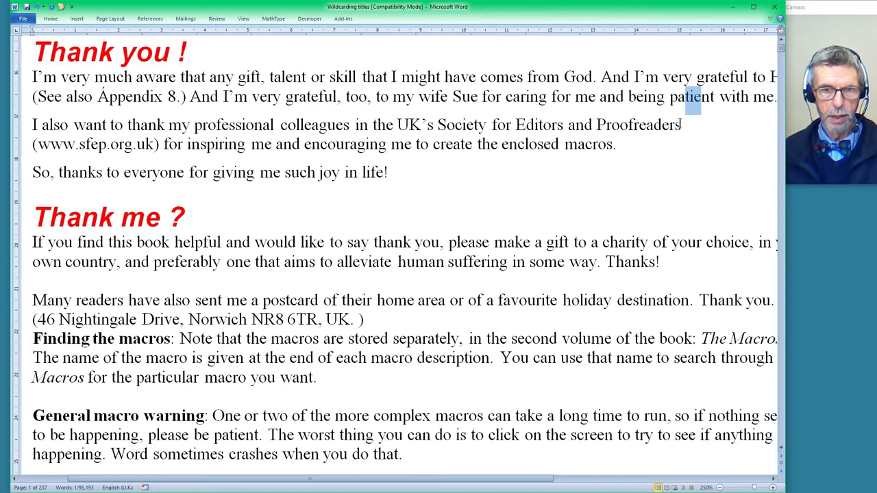
pyautogui.hotkey('shift', 'F4')
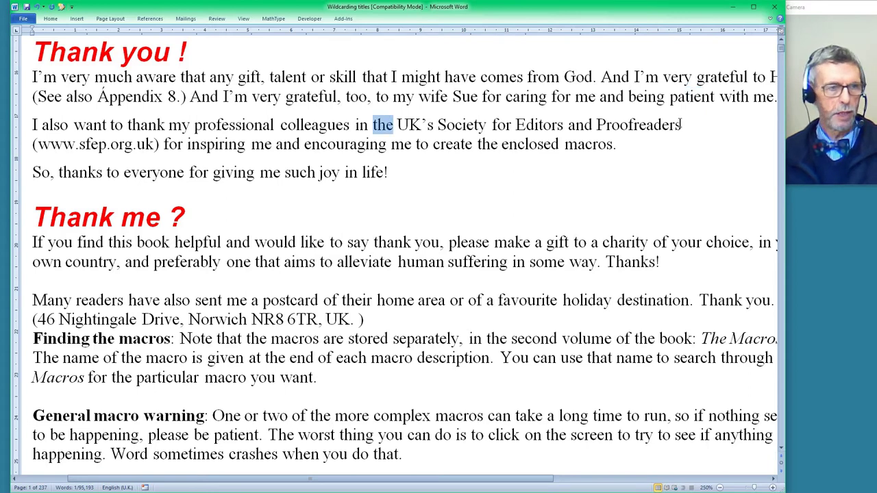
pyautogui.hotkey('shift', 'F4')
pyautogui.hotkey('shift', 'F4')
pyautogui.hotkey('shift', 'F4')
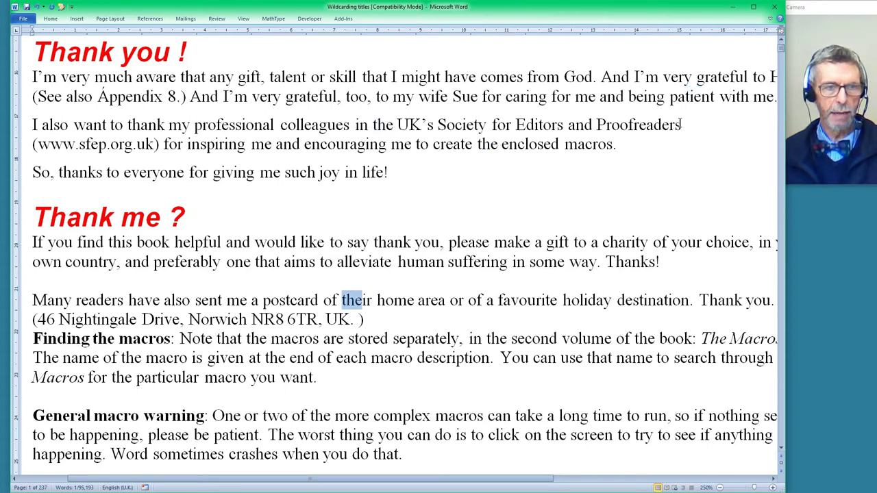
pyautogui.hotkey('shift', 'F4')
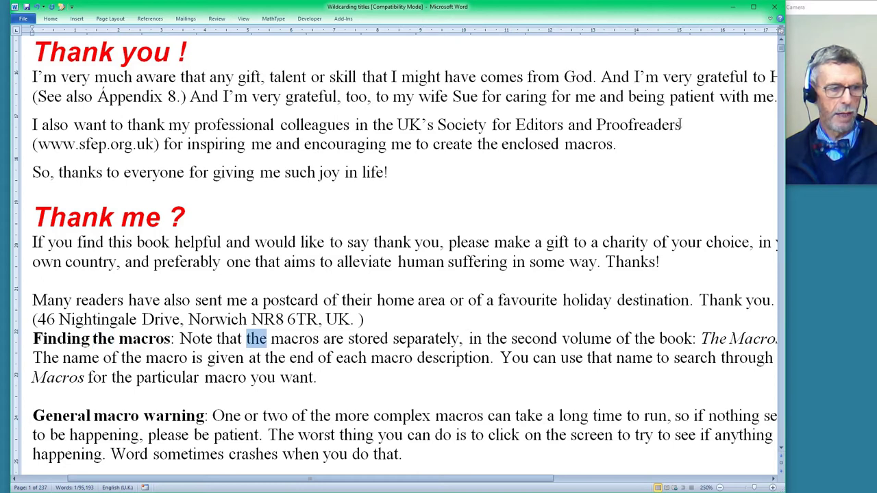
pyautogui.hotkey('shift', 'F4')
# Step: Move backward and forward between the t?e matches without opening the search dialog
pyautogui.hotkey('ctrl', 'pageup')
pyautogui.hotkey('ctrl', 'pageup')
pyautogui.hotkey('ctrl', 'pageup')
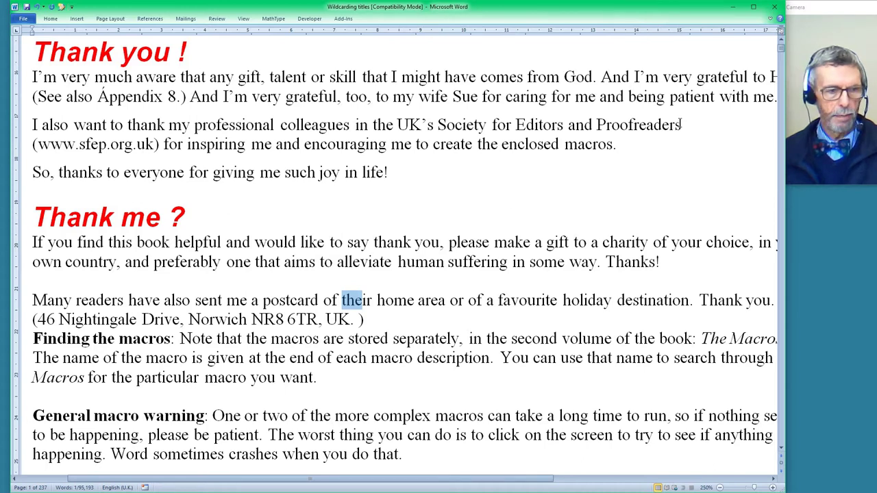
pyautogui.hotkey('shift', 'F4')
pyautogui.hotkey('shift', 'F4')
pyautogui.hotkey('ctrl', 'pageup')
pyautogui.hotkey('ctrl', 'pageup')
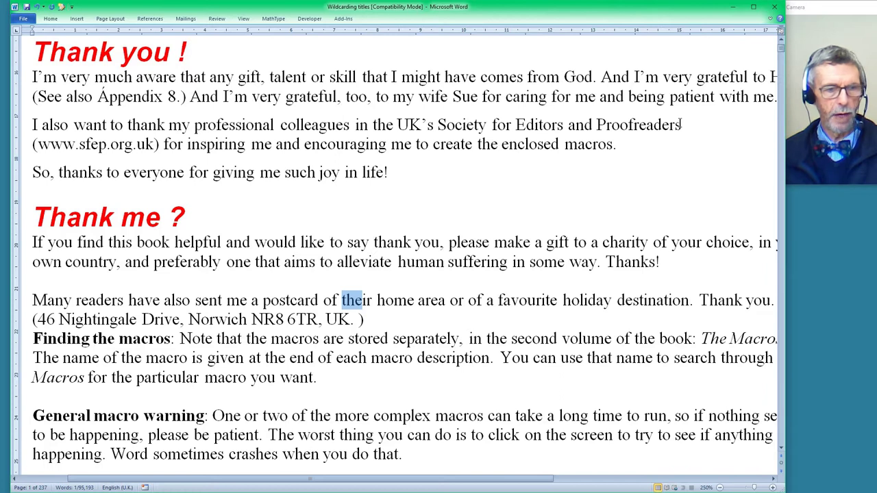
pyautogui.hotkey('shift', 'F4')
pyautogui.hotkey('shift', 'F4')
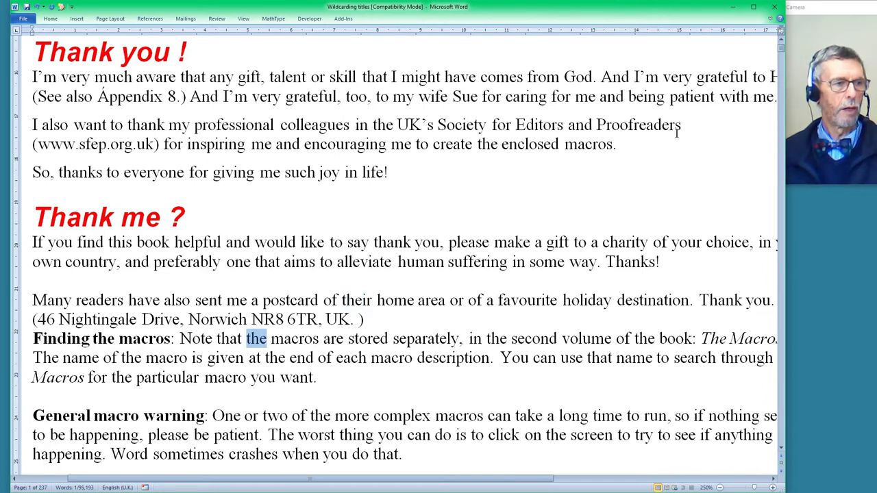
# Step: Add the highlighted heading "* Zero or more characters" with the example pattern t*e below the t?e example
pyautogui.scroll(4, 671, 126)
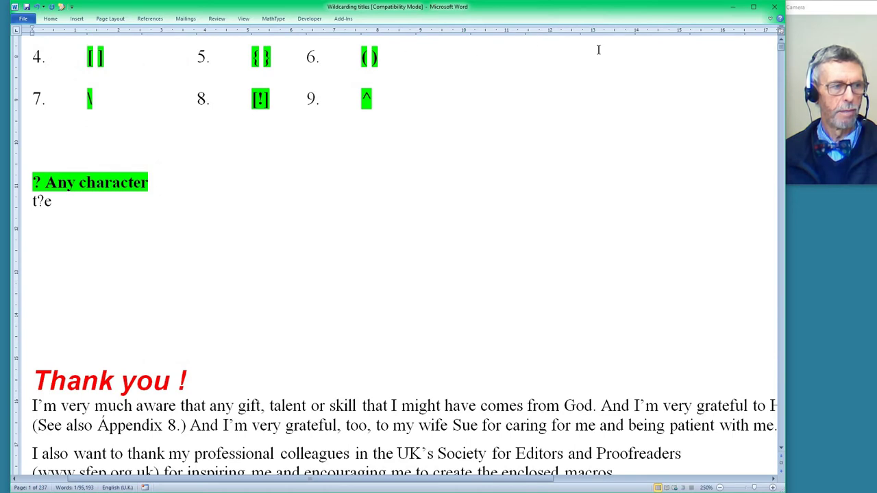
pyautogui.click(51, 228)
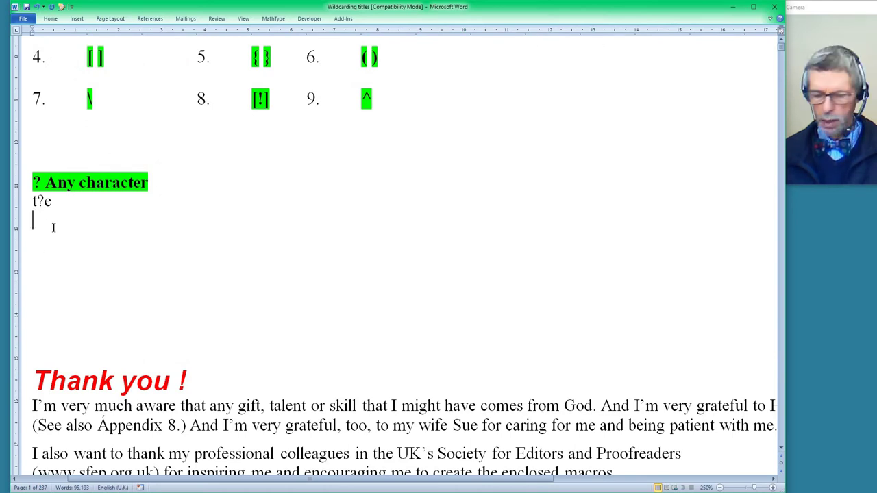
pyautogui.press('Return')
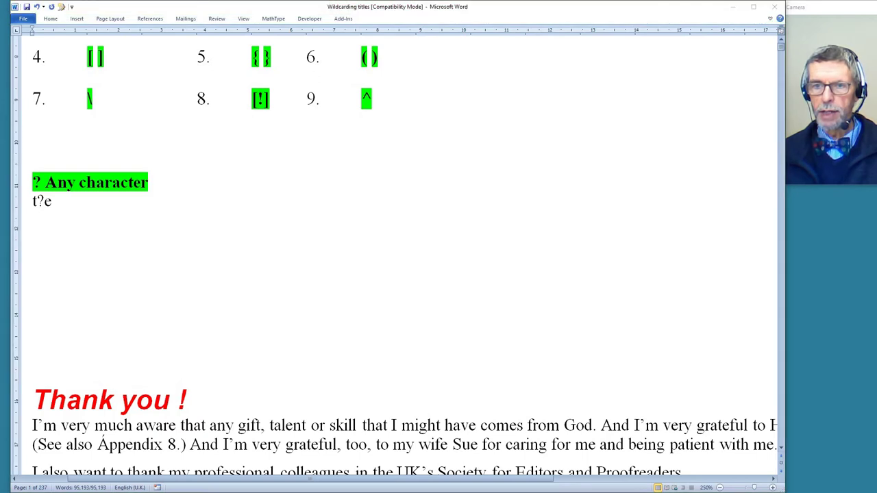
pyautogui.click(115, 245)
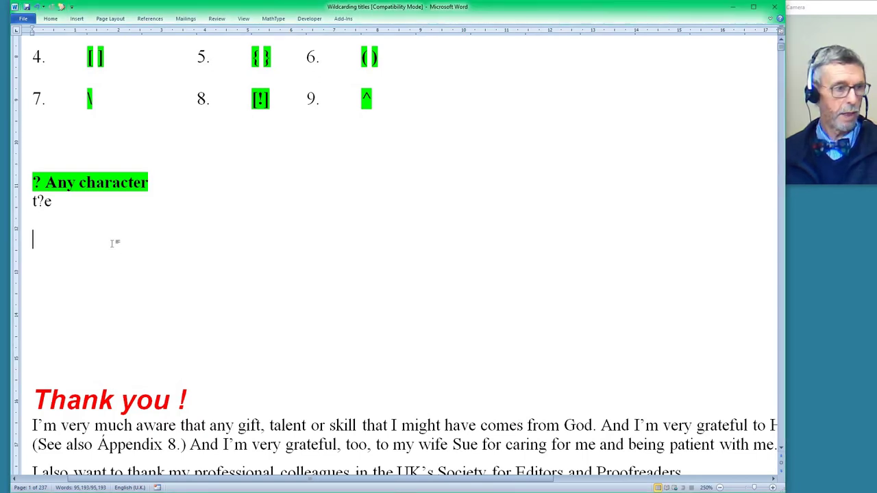
pyautogui.write('*\tZero or more characters t*e')
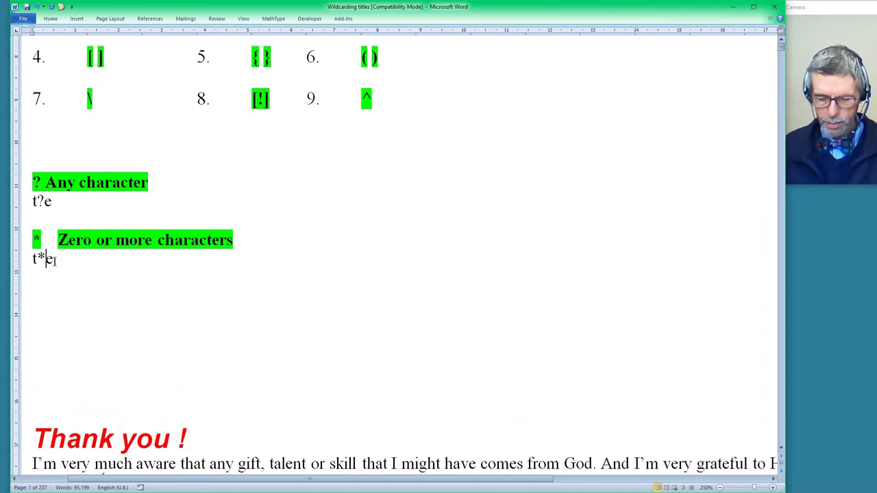
# Step: Find the next text matching the wildcard pattern t*e and examine what it covers
pyautogui.hotkey('shift', 'F4')
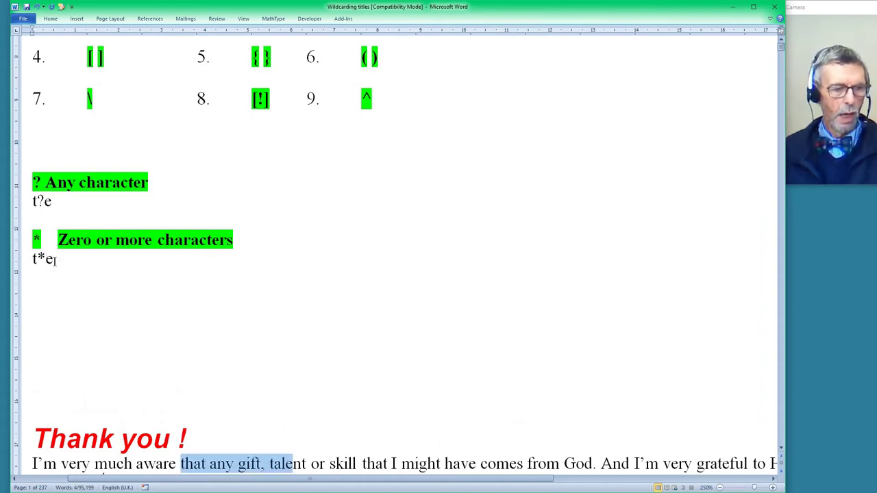
pyautogui.scroll(-3, 313, 352)
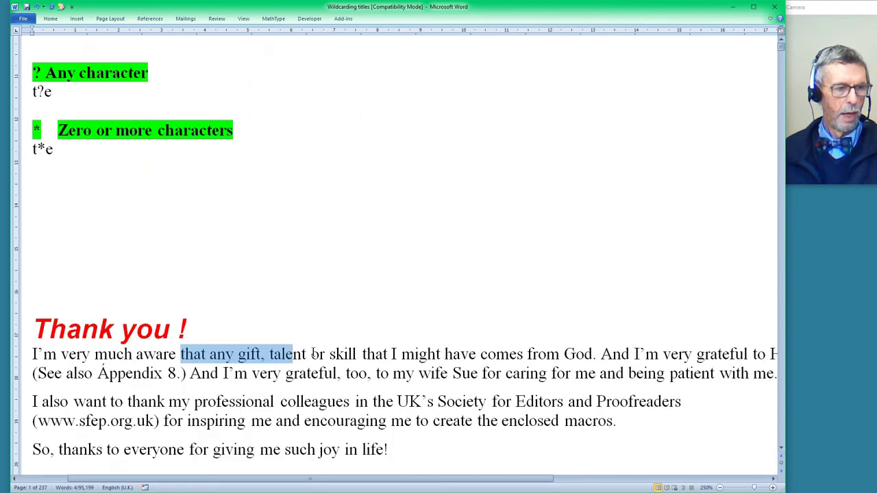
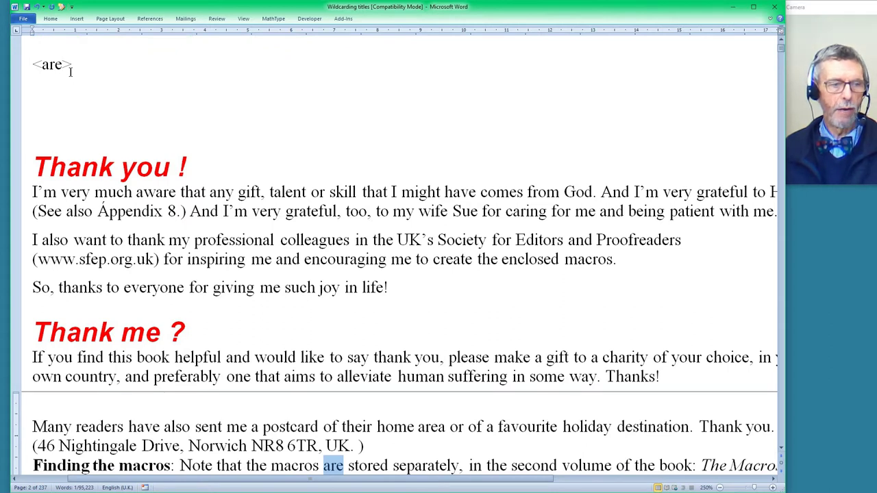
# Step: Add the highlighted heading "[-] A Character in range" below the <are> example, without spaces inside the brackets
pyautogui.doubleClick(436, 428)
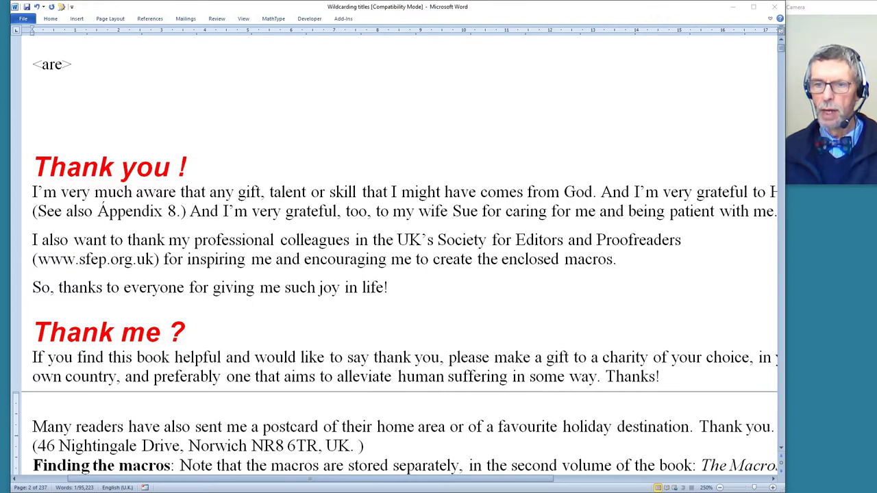
pyautogui.click(73, 87)
pyautogui.press('Return')
pyautogui.write('[ - ]\tA Character in range')
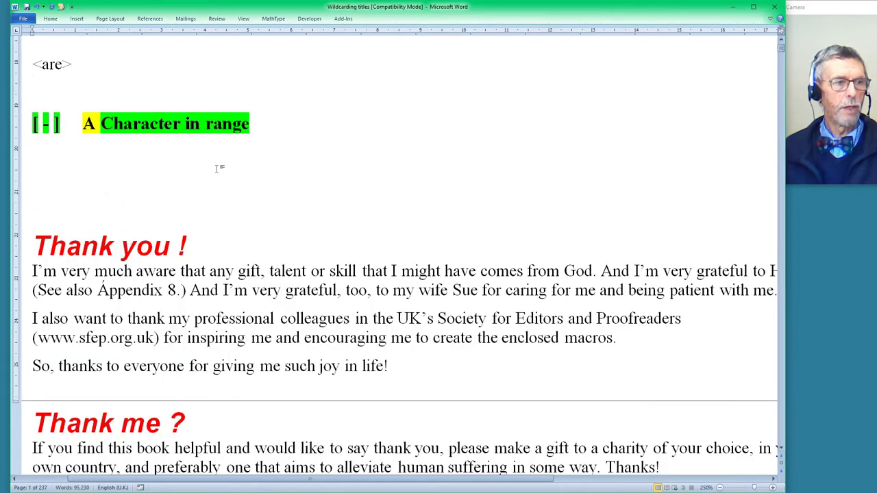
pyautogui.scroll(-1, 120, 92)
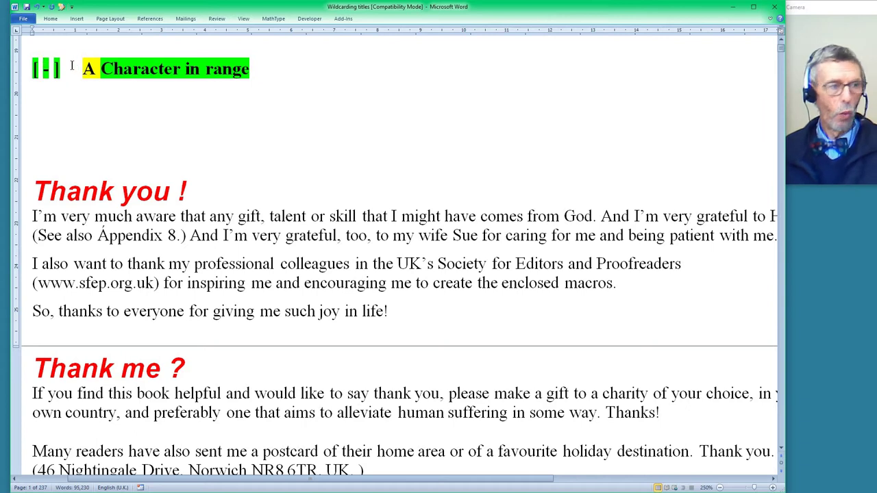
pyautogui.write('-')
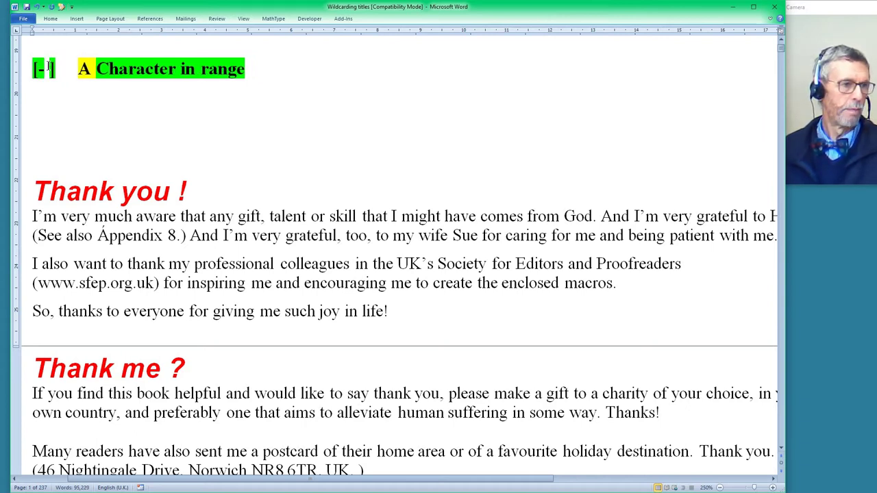
pyautogui.press('Delete')
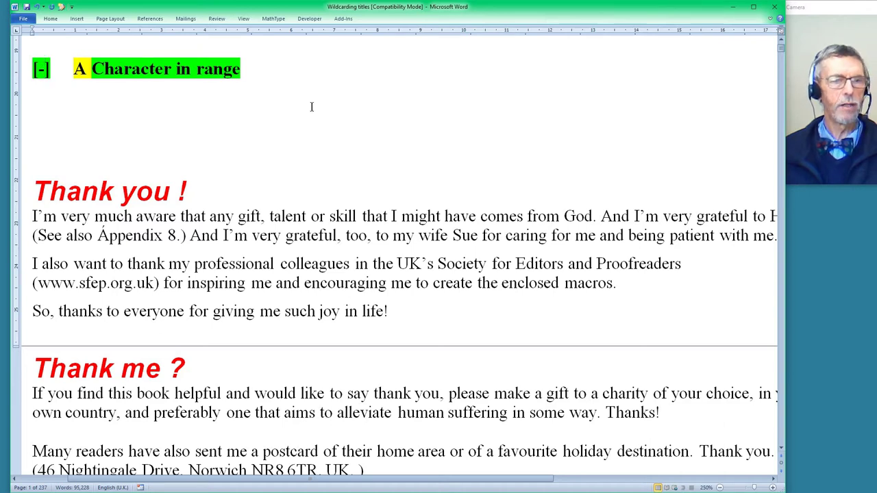
# Step: Enter the example pattern [02468] below the "A Character in range" heading
pyautogui.click(60, 104)
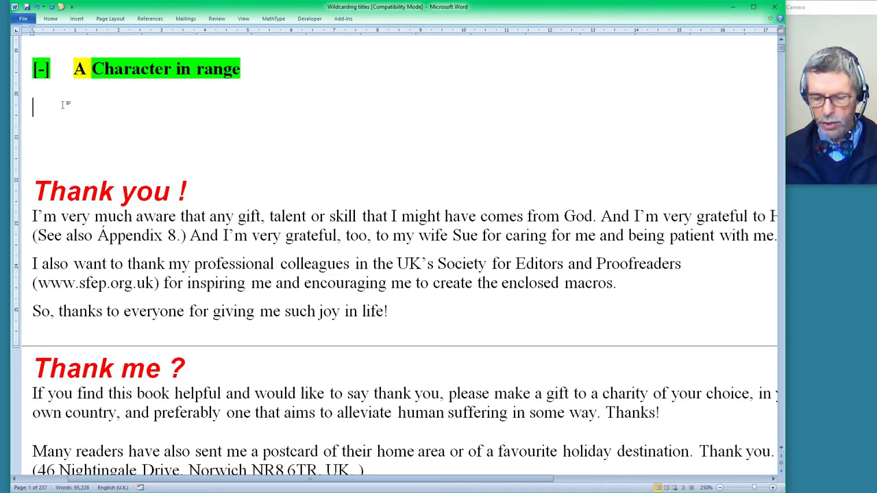
pyautogui.write('[')
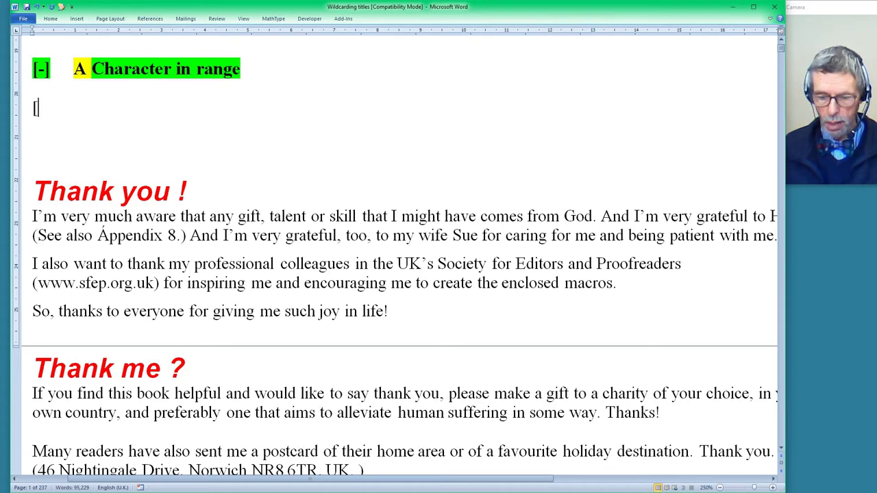
pyautogui.write('02468]')
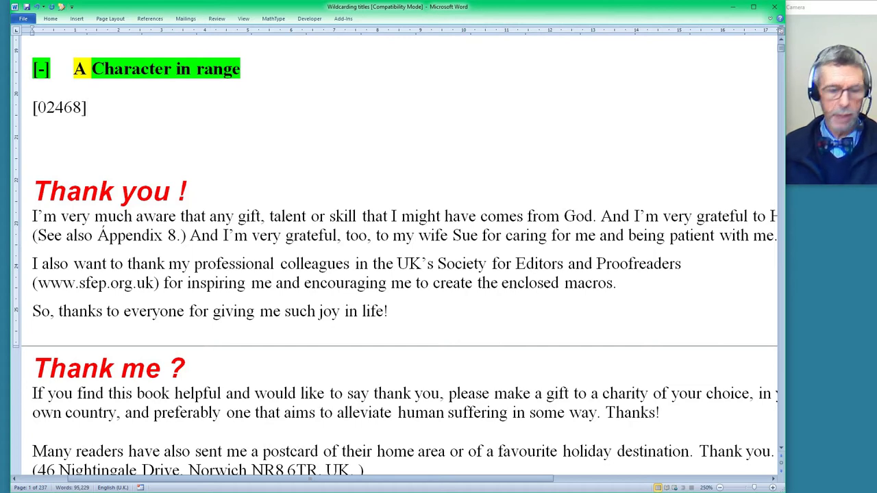
# Step: Step forward through the text matching the wildcard pattern [02468] and examine which digits it covers
pyautogui.hotkey('ctrl', 'pagedown')
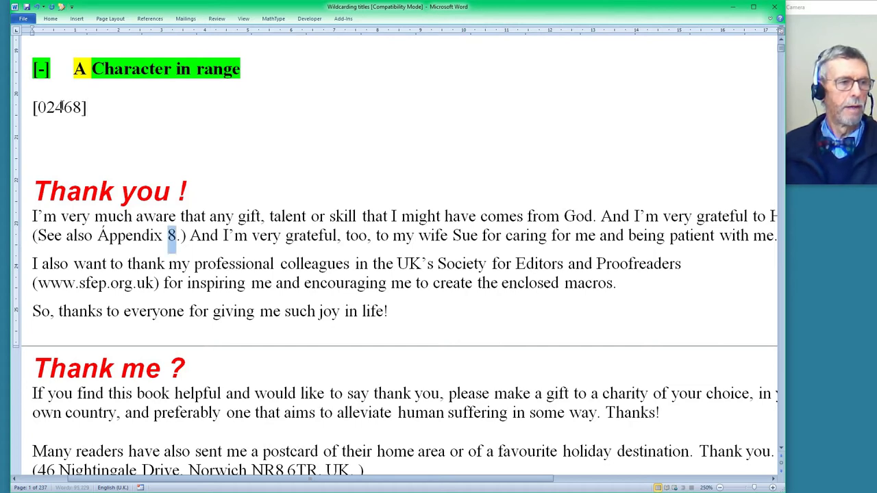
pyautogui.hotkey('ctrl', 'pagedown')
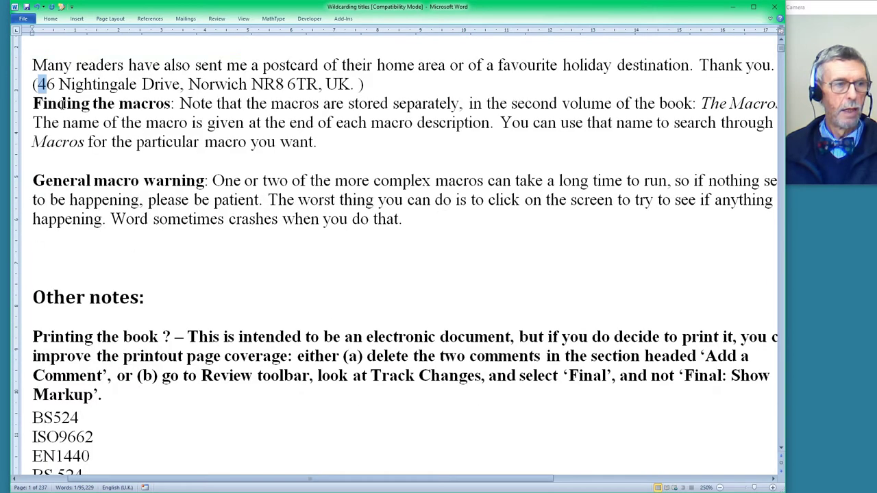
pyautogui.hotkey('ctrl', 'pagedown')
pyautogui.hotkey('ctrl', 'pagedown')
pyautogui.hotkey('ctrl', 'pagedown')
pyautogui.hotkey('ctrl', 'pagedown')
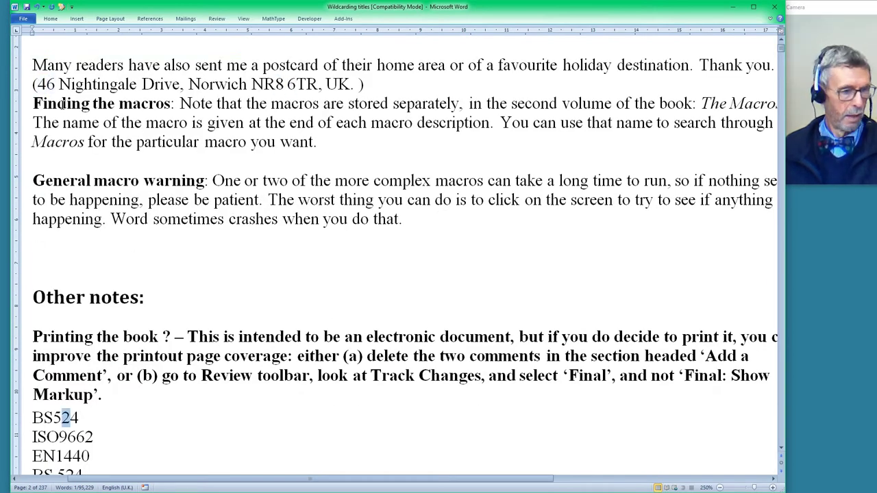
pyautogui.press('Left')
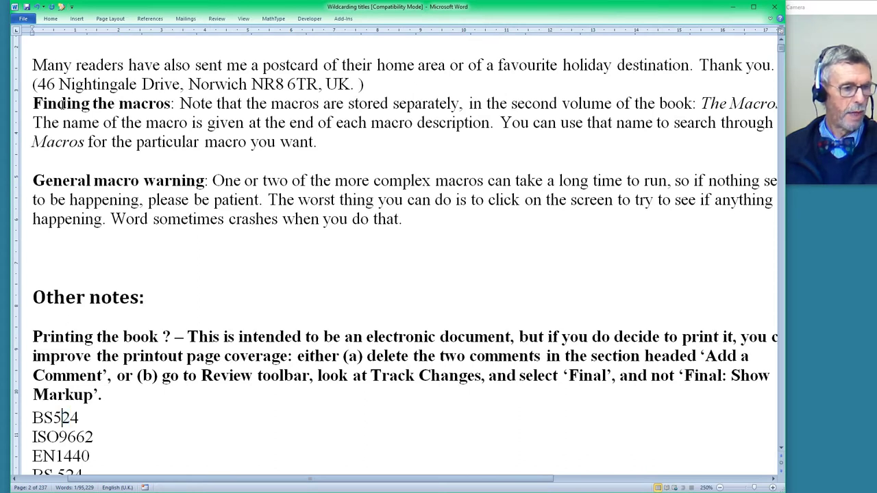
pyautogui.hotkey('ctrl', 'pagedown')
pyautogui.hotkey('ctrl', 'pagedown')
pyautogui.hotkey('ctrl', 'pagedown')
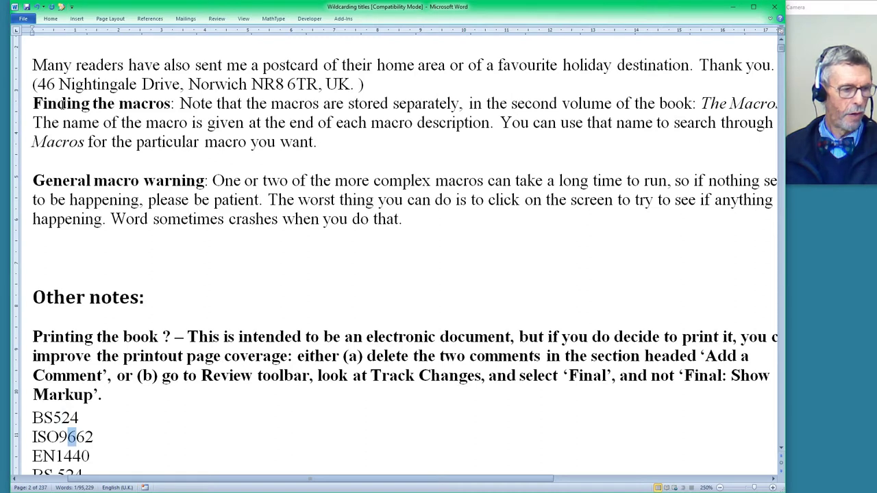
pyautogui.hotkey('ctrl', 'pagedown')
pyautogui.hotkey('ctrl', 'pagedown')
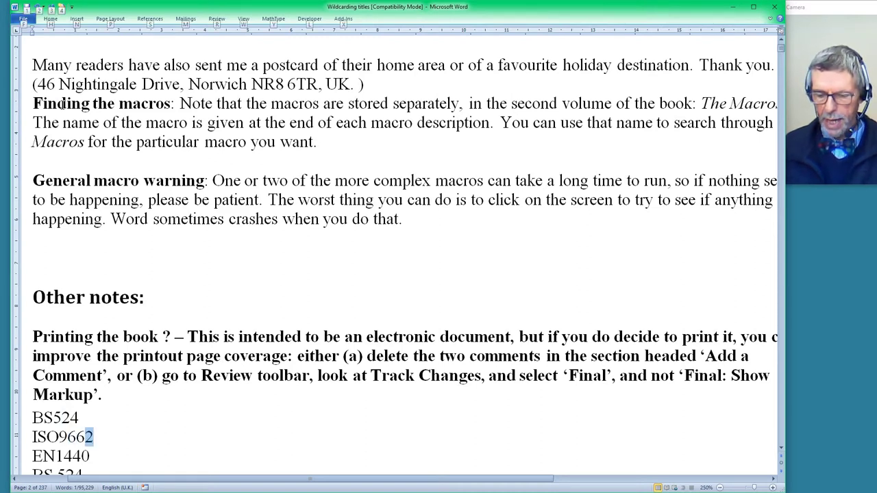
# Step: Return to the example pattern and replace its middle digits 246 with a hyphen, making it [0-8]
pyautogui.hotkey('ctrl', 'Home')
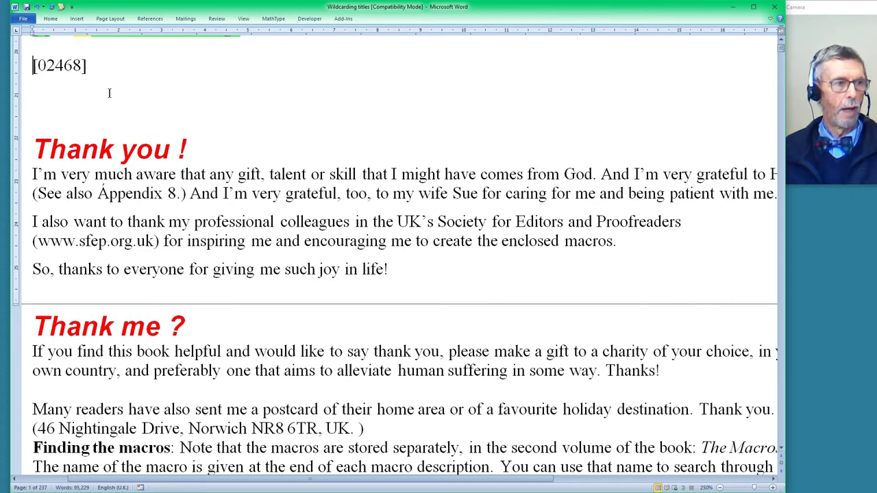
pyautogui.write('[-]\tA Character in range')
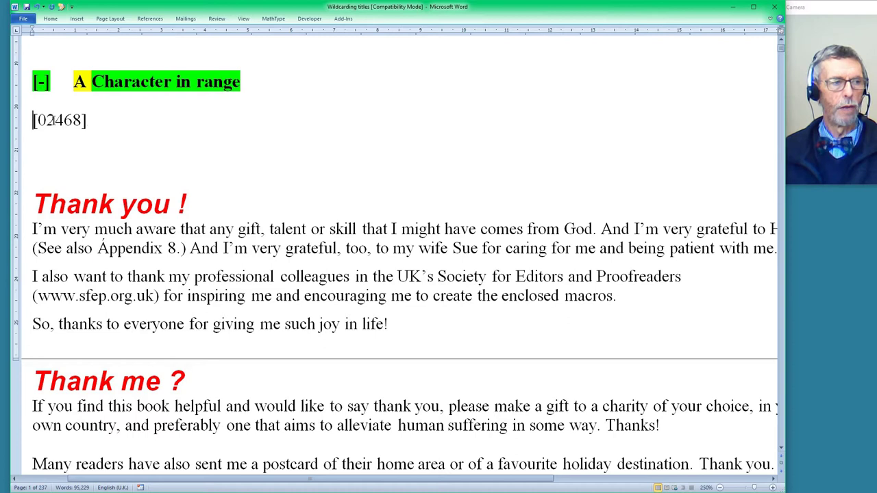
pyautogui.moveTo(47, 122); pyautogui.dragTo(67, 122)
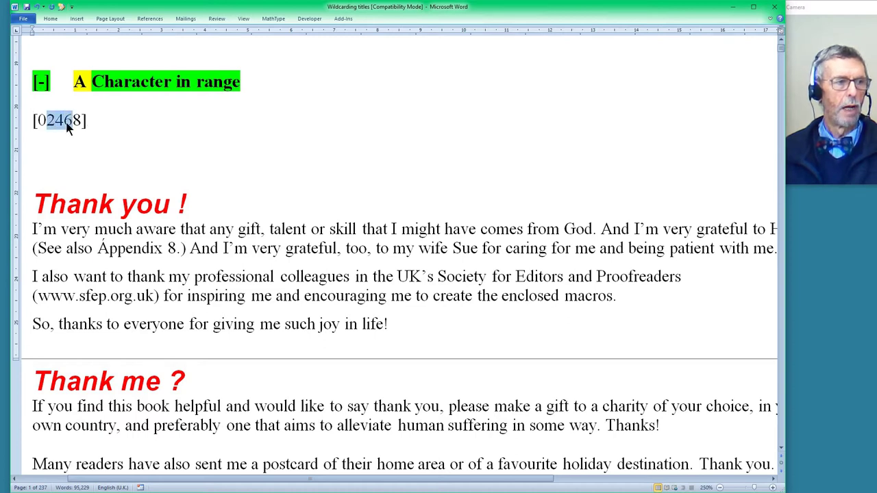
pyautogui.write('-')
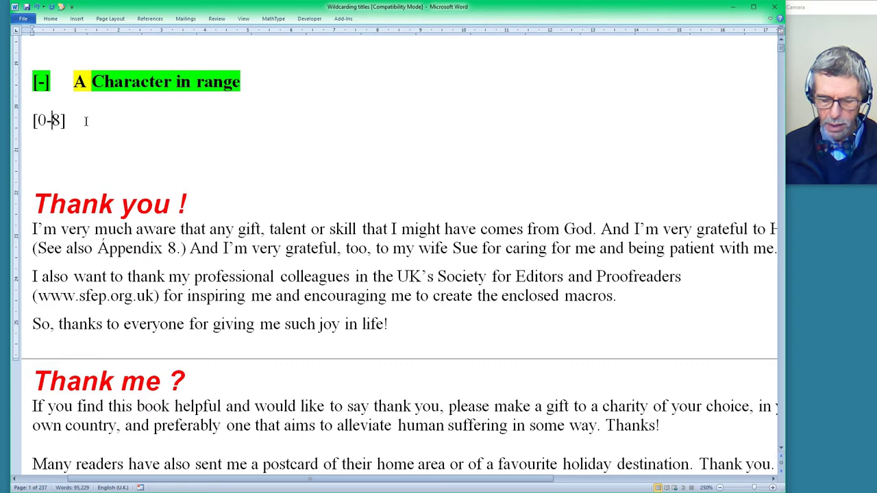
# Step: Step forward through the text matching the range pattern [0-8] and examine which digits it covers
pyautogui.hotkey('shift', 'F4')
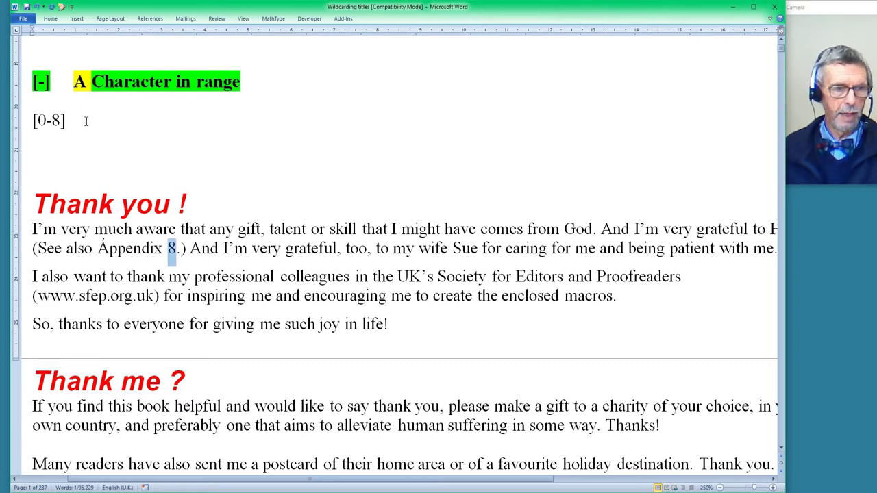
pyautogui.hotkey('shift', 'F4')
pyautogui.hotkey('shift', 'F4')
pyautogui.hotkey('shift', 'F4')
pyautogui.hotkey('shift', 'F4')
pyautogui.hotkey('shift', 'F4')
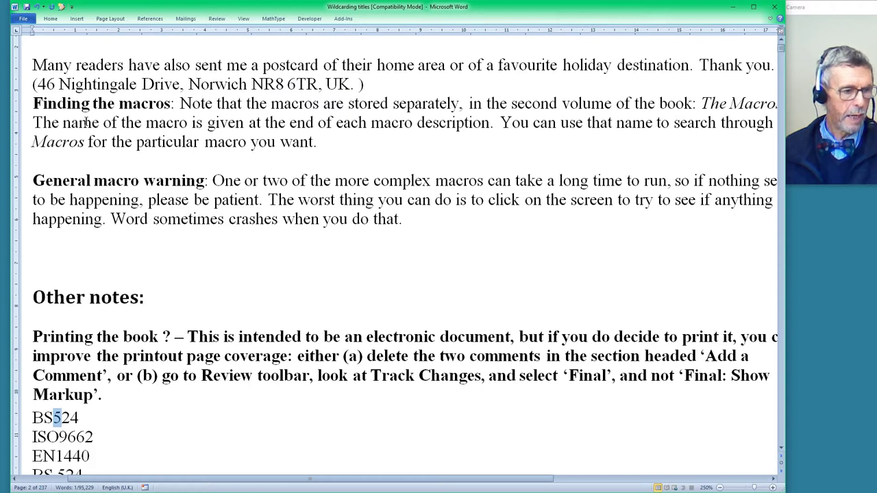
pyautogui.hotkey('shift', 'F4')
pyautogui.hotkey('shift', 'F4')
pyautogui.hotkey('shift', 'F4')
pyautogui.hotkey('shift', 'F4')
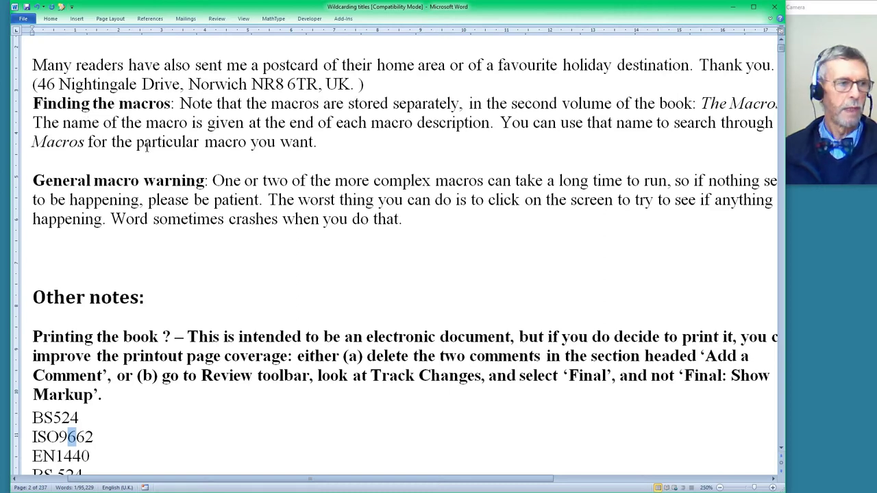
# Step: Change the upper limit of the range example to 9, making the pattern [0-9]
pyautogui.scroll(5, 146, 145)
pyautogui.scroll(3, 146, 145)
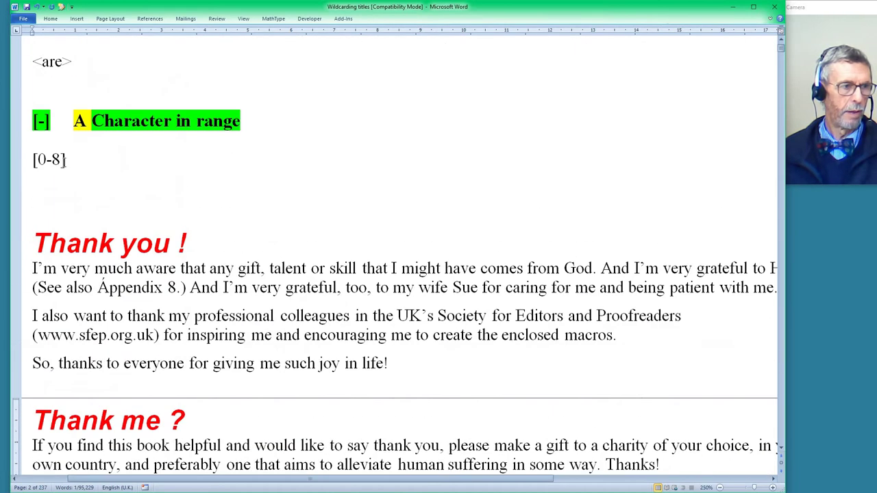
pyautogui.doubleClick(55, 159)
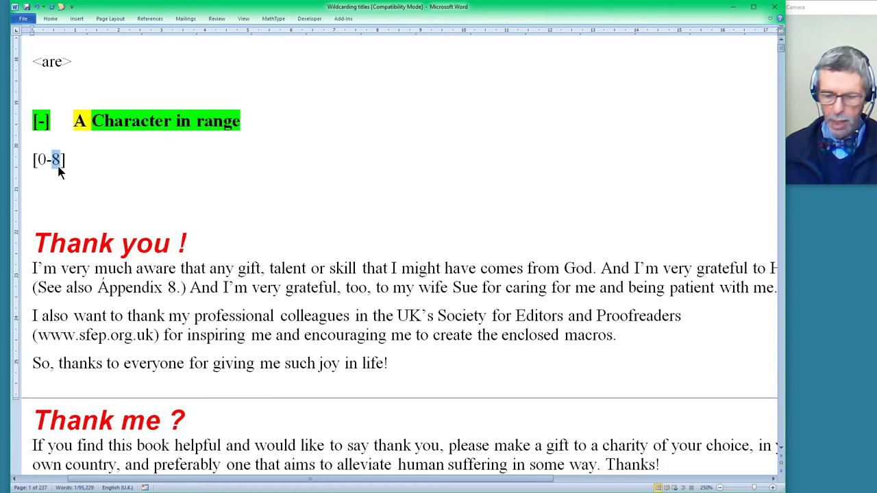
pyautogui.write('9')
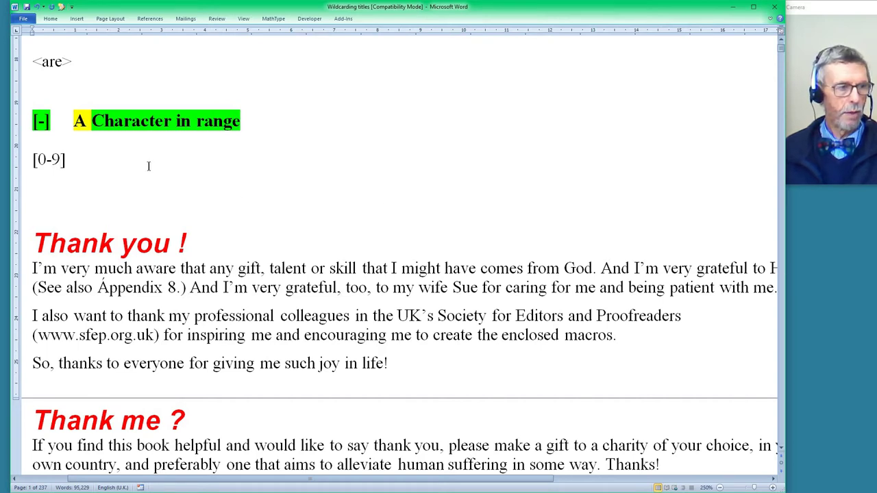
# Step: Add the highlighted heading "{ , } Number of occurrences" below [0-9], with the example pattern [02468]{1,} separated by a blank line
pyautogui.press('Return')
pyautogui.press('Return')
pyautogui.press('Return')
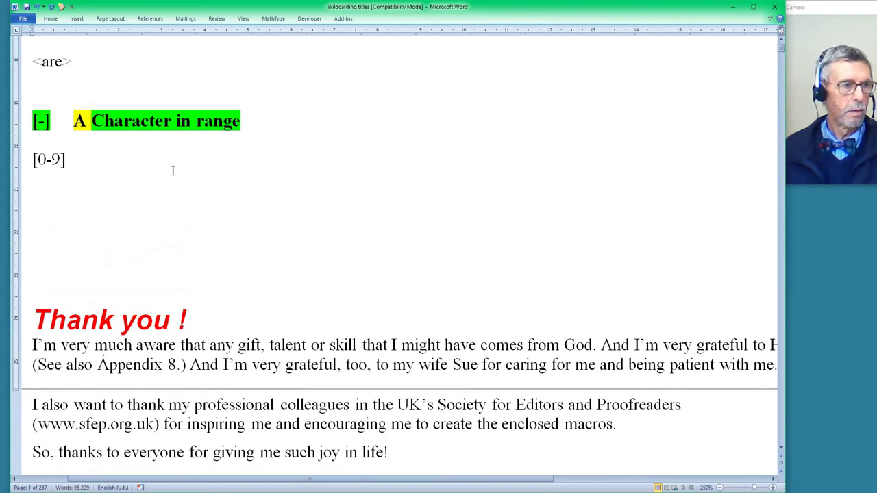
pyautogui.scroll(-1, 624, 278)
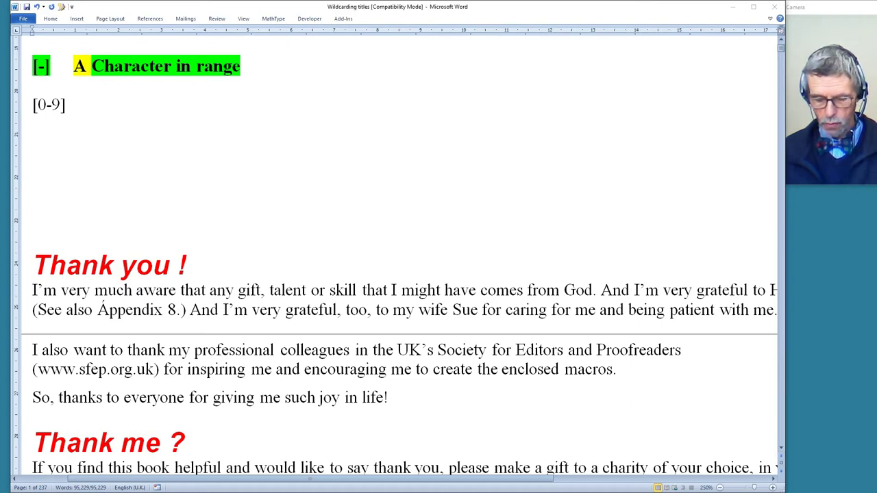
pyautogui.click(52, 143)
pyautogui.write('{,}\tNumber of occurrences [02468]{1,}')
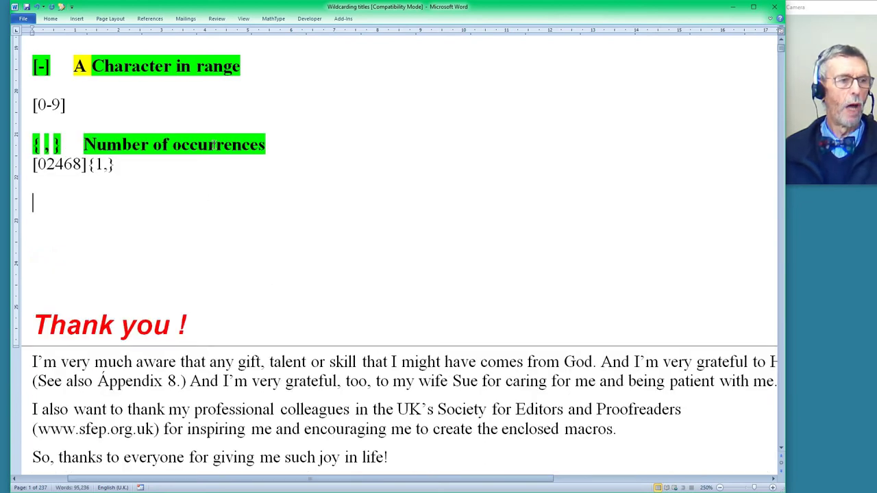
pyautogui.click(32, 161)
pyautogui.press('Return')
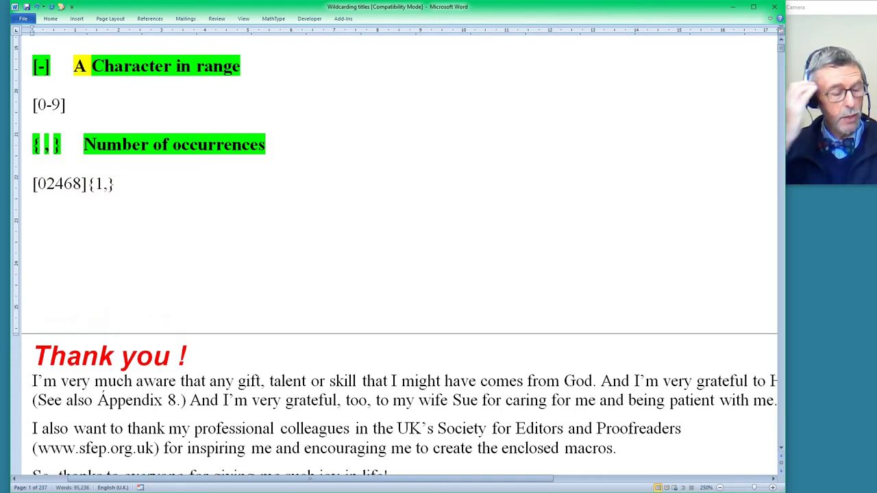
# Step: Change the occurrence count in the new example to exactly 2, making the pattern [02468]{2}
pyautogui.doubleClick(104, 186)
pyautogui.press('BackSpace')
pyautogui.press('BackSpace')
pyautogui.write('2')
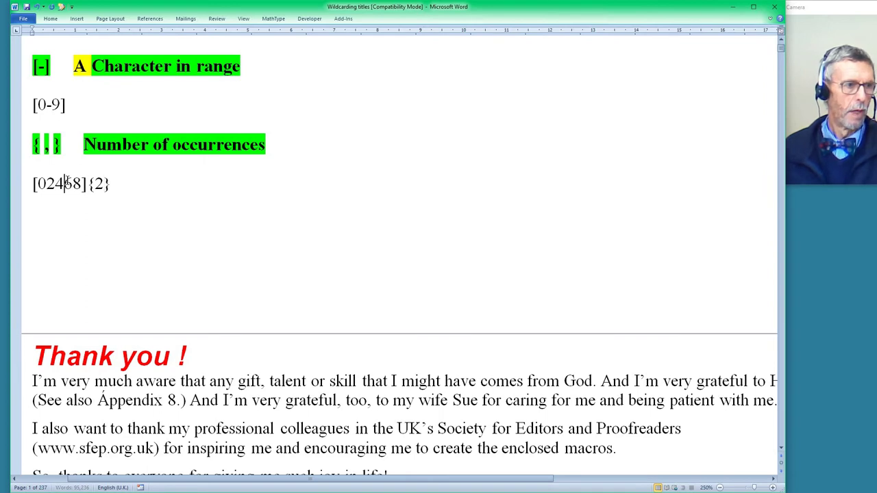
# Step: Step forward through the text matching [02468]{2} and examine which digit pairs it covers
pyautogui.hotkey('ctrl', 'pagedown')
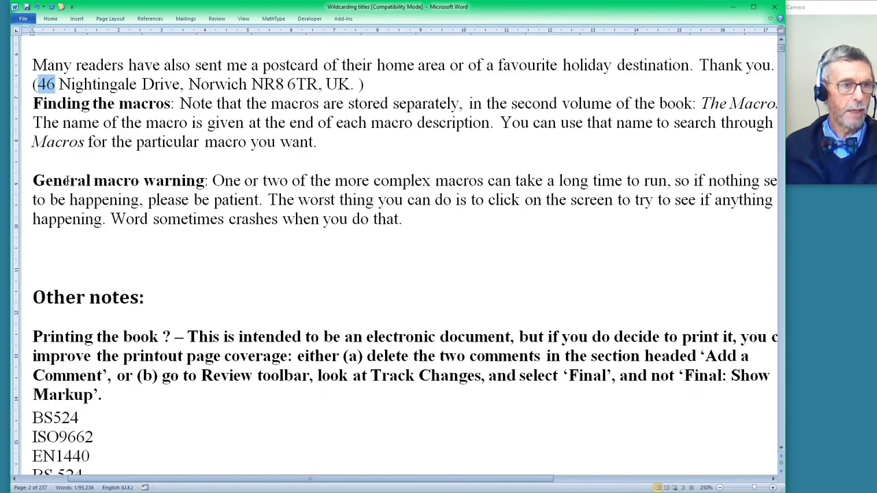
pyautogui.hotkey('ctrl', 'pagedown')
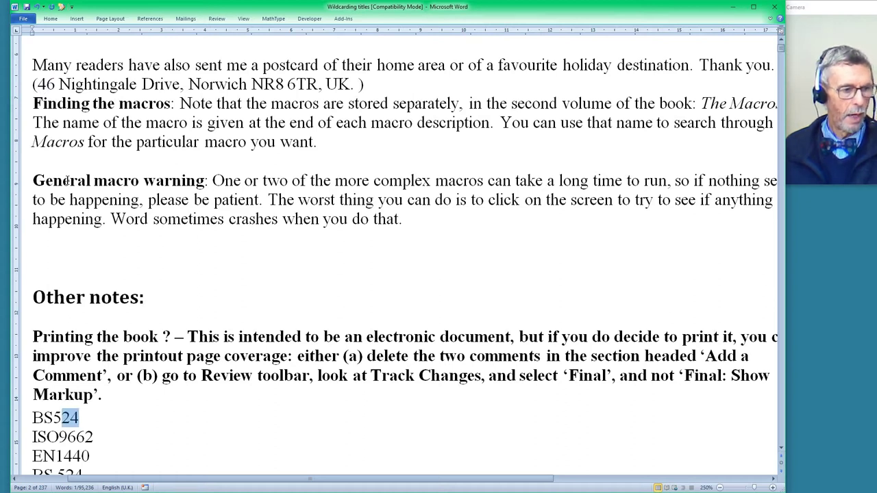
pyautogui.hotkey('ctrl', 'pagedown')
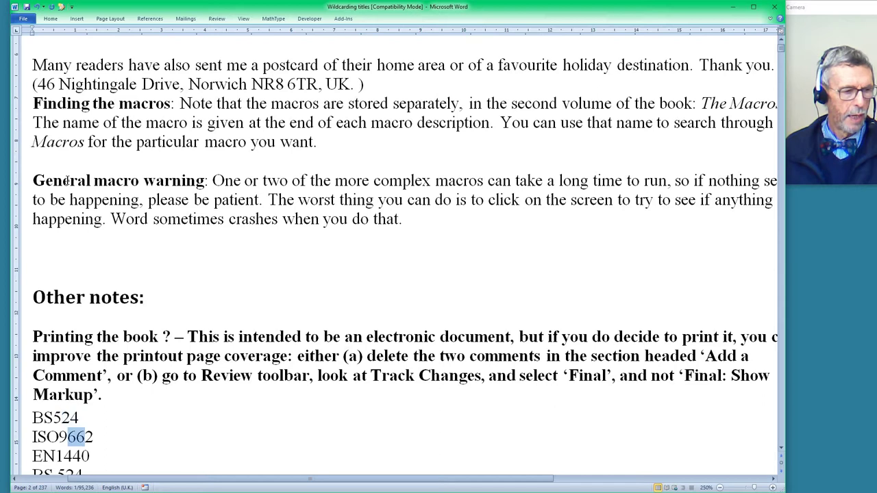
pyautogui.hotkey('ctrl', 'pagedown')
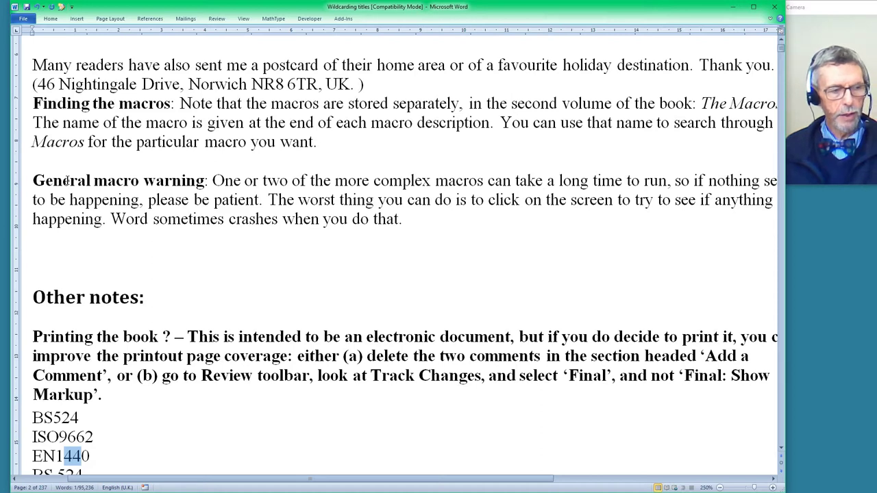
# Step: Change the occurrence count in the number-of-occurrences example to one or more, making the pattern [02468]{1,}
pyautogui.scroll(3, 66, 180)
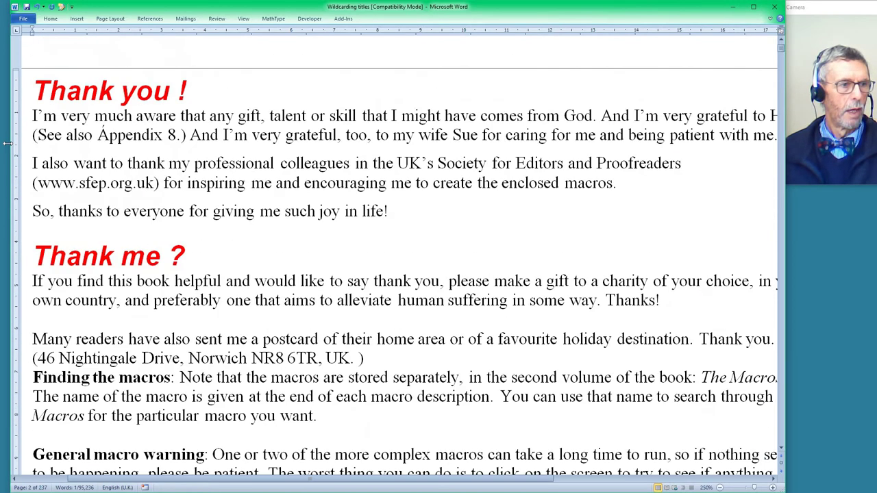
pyautogui.scroll(2, 130, 177)
pyautogui.scroll(2, 130, 177)
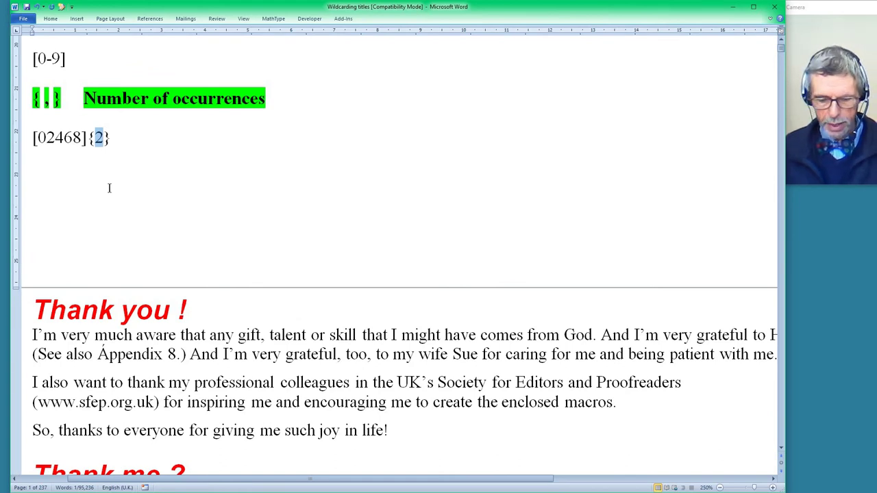
pyautogui.write('1,')
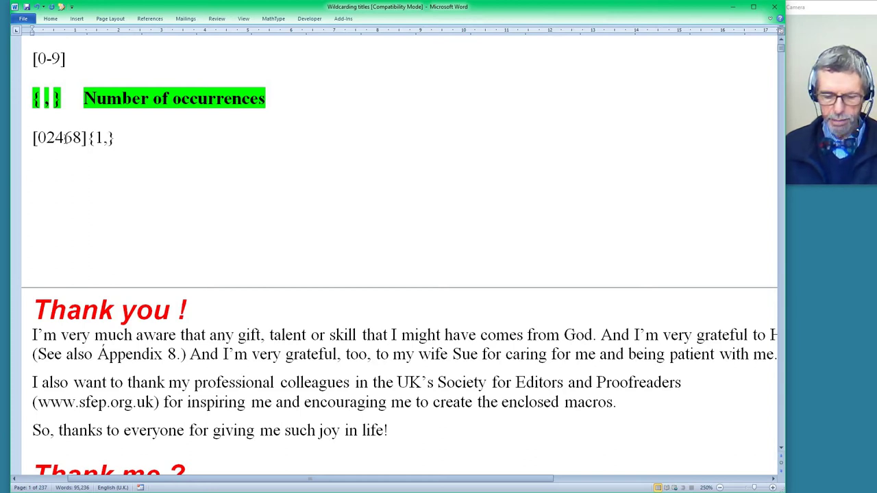
# Step: Step forward through the text matching [02468]{1,}, down to the last standard number in the list, and examine which digit runs it covers
pyautogui.hotkey('shift', 'F4')
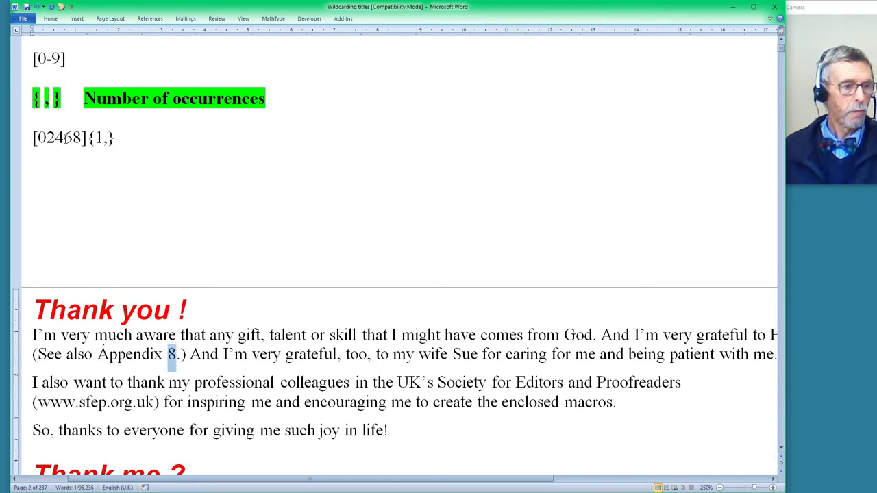
pyautogui.hotkey('shift', 'F4')
pyautogui.hotkey('shift', 'F4')
pyautogui.hotkey('shift', 'F4')
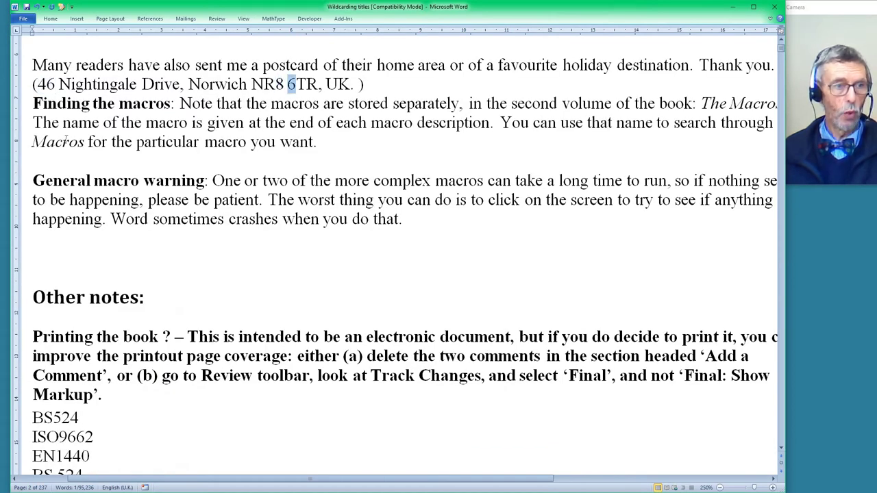
pyautogui.hotkey('shift', 'F4')
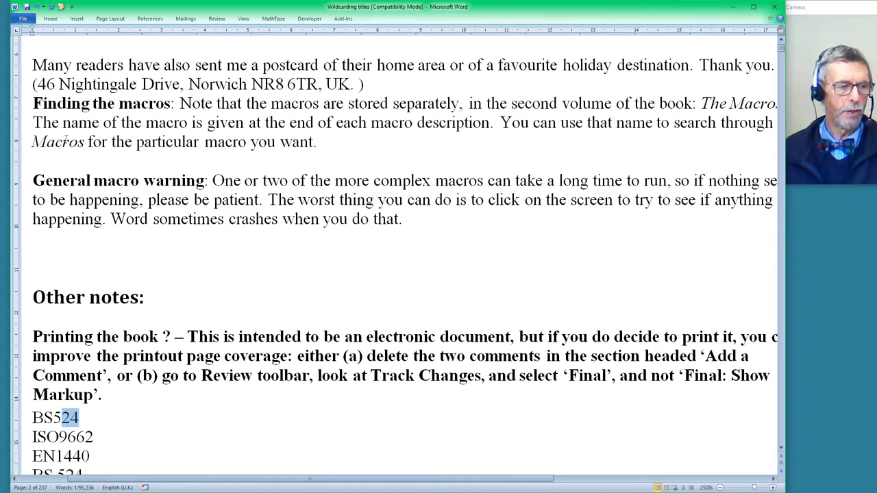
pyautogui.hotkey('shift', 'F4')
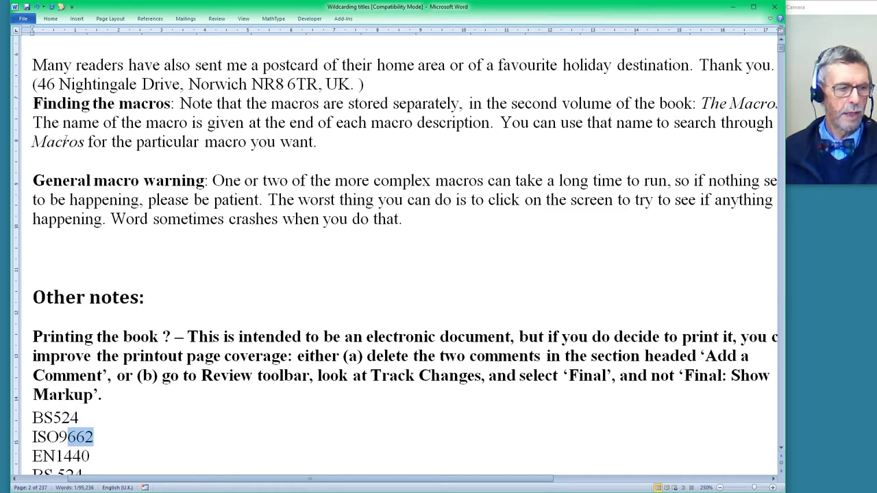
pyautogui.hotkey('shift', 'F4')
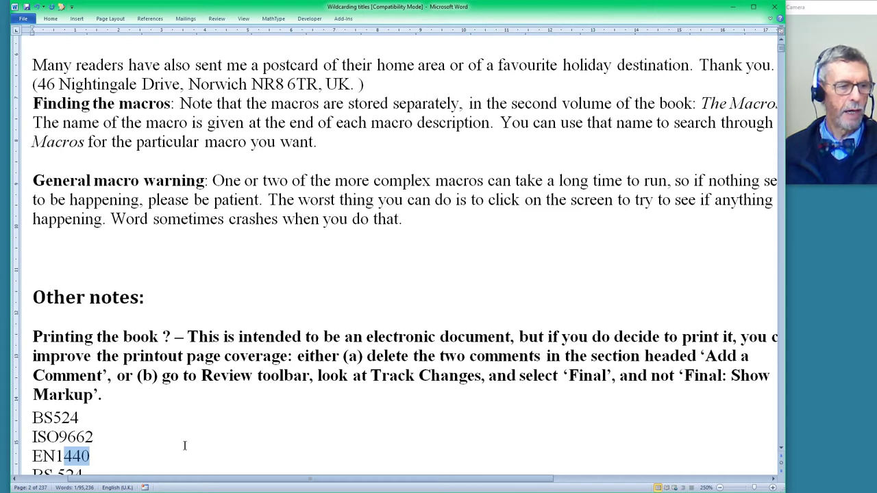
pyautogui.scroll(-2, 196, 437)
pyautogui.scroll(1, 169, 391)
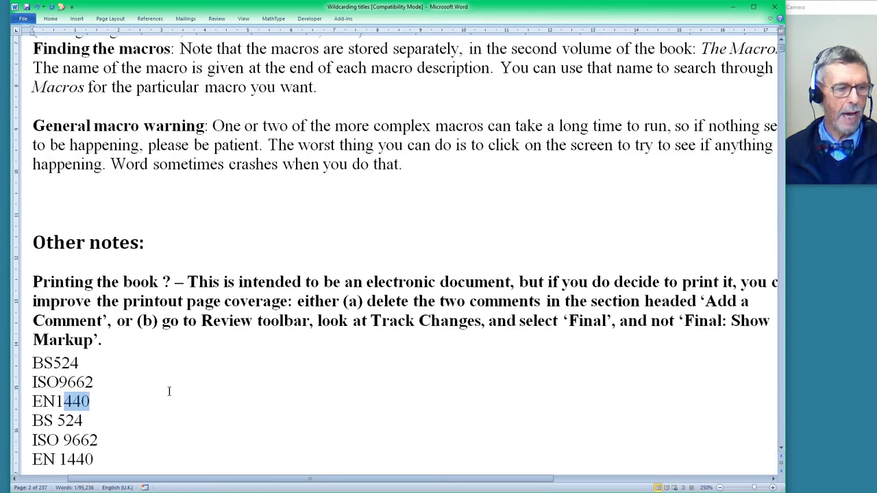
pyautogui.hotkey('shift', 'F4')
pyautogui.hotkey('shift', 'F4')
pyautogui.hotkey('shift', 'F4')
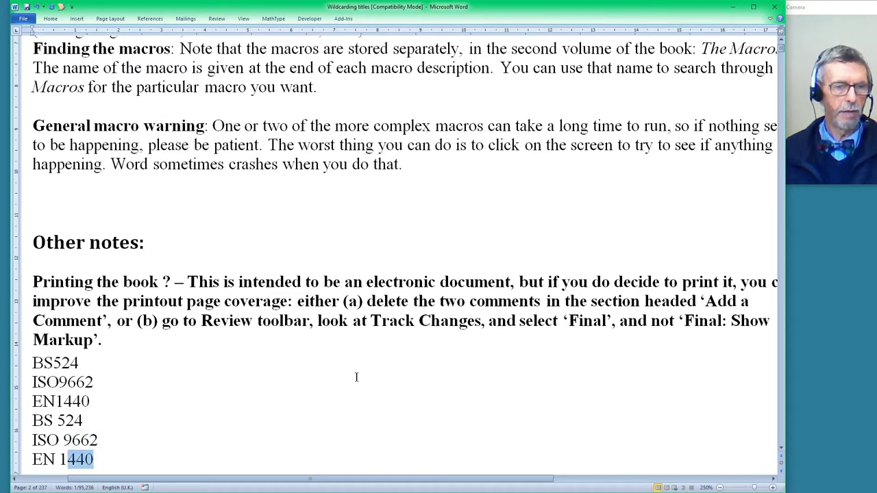
# Step: Replace the even digits in the number-of-occurrences example with a range, making the pattern [0-9]{1,}
pyautogui.scroll(15, 249, 364)
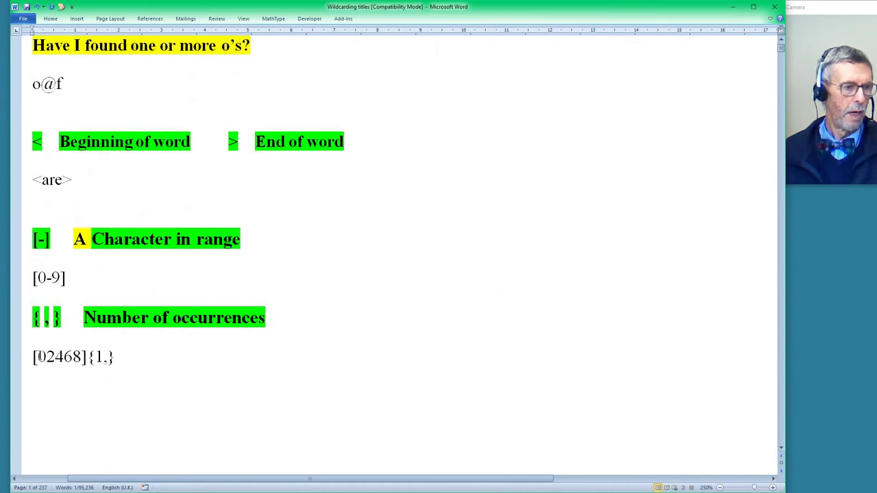
pyautogui.moveTo(47, 356); pyautogui.dragTo(81, 358)
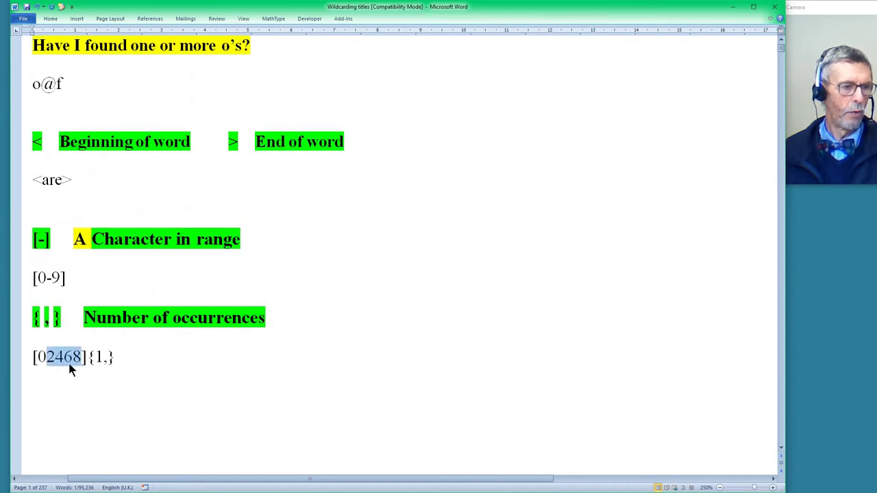
pyautogui.write('-9')
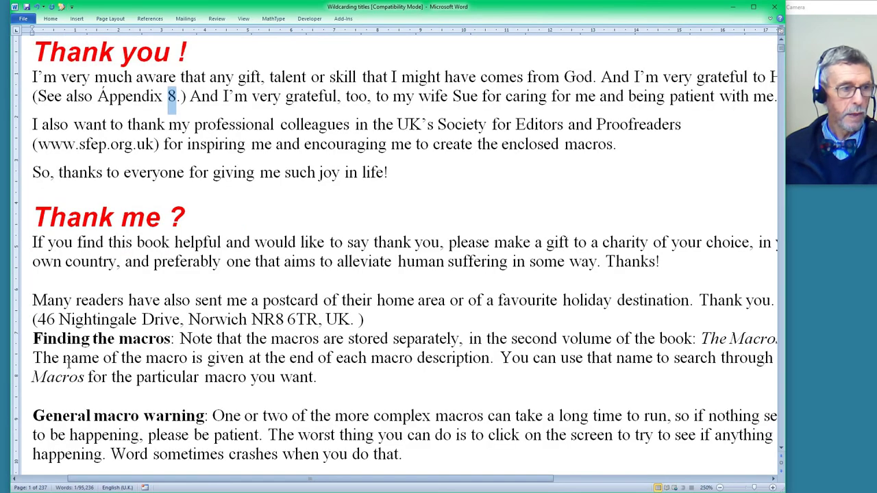
# Step: Step forward through the matches of [0-9]{1,}, up to 2011 in "Word 2008-2011", and examine how whole numbers are covered
pyautogui.hotkey('shift', 'F4')
pyautogui.hotkey('shift', 'F4')
pyautogui.hotkey('shift', 'F4')
pyautogui.hotkey('shift', 'F4')
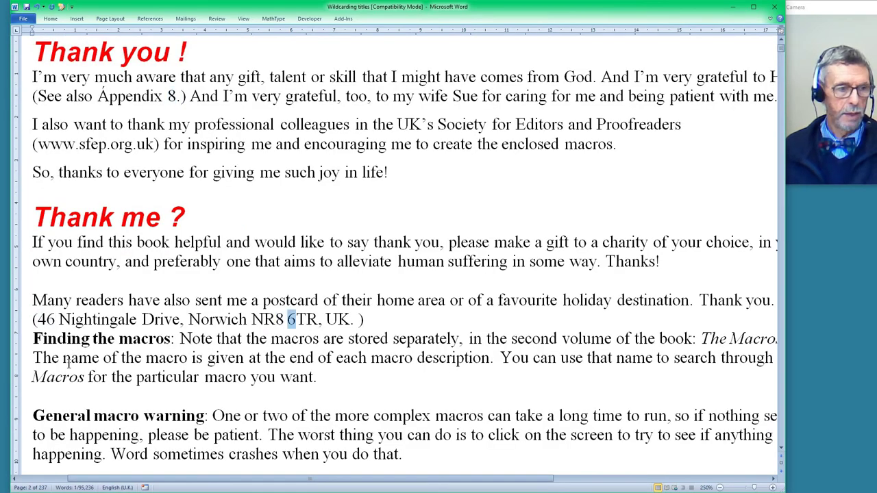
pyautogui.hotkey('shift', 'F4')
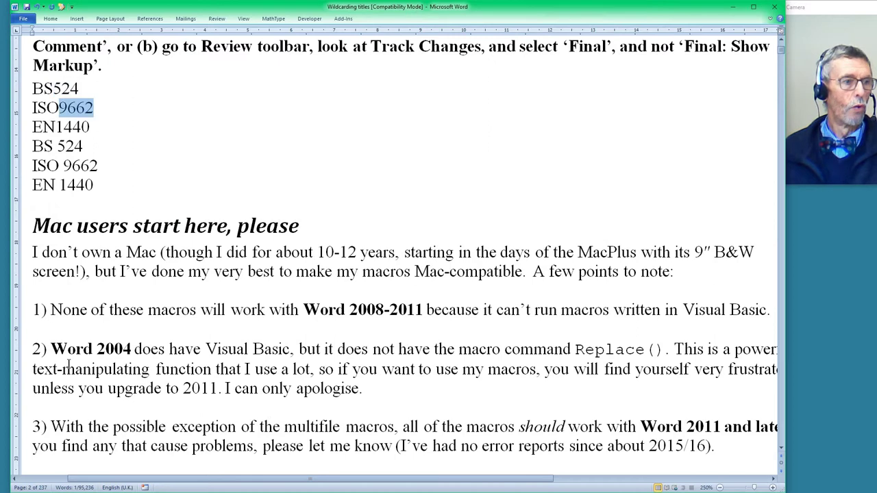
pyautogui.hotkey('shift', 'F4')
pyautogui.hotkey('shift', 'F4')
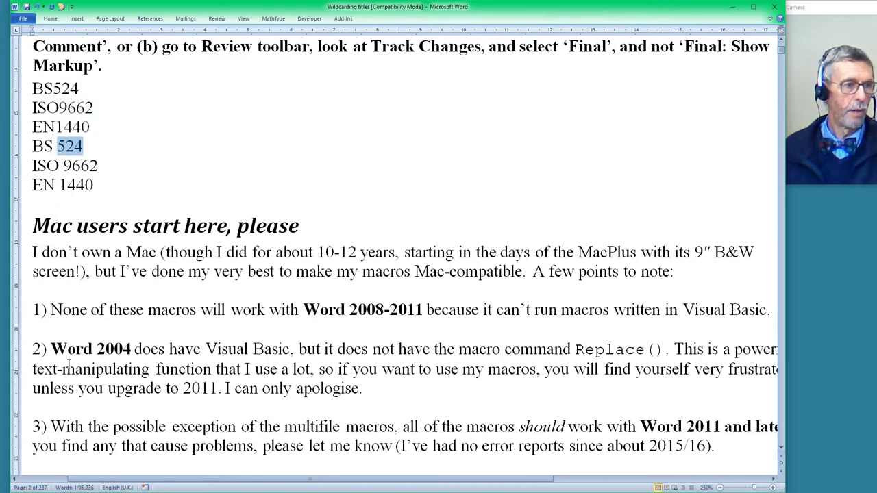
pyautogui.hotkey('shift', 'F4')
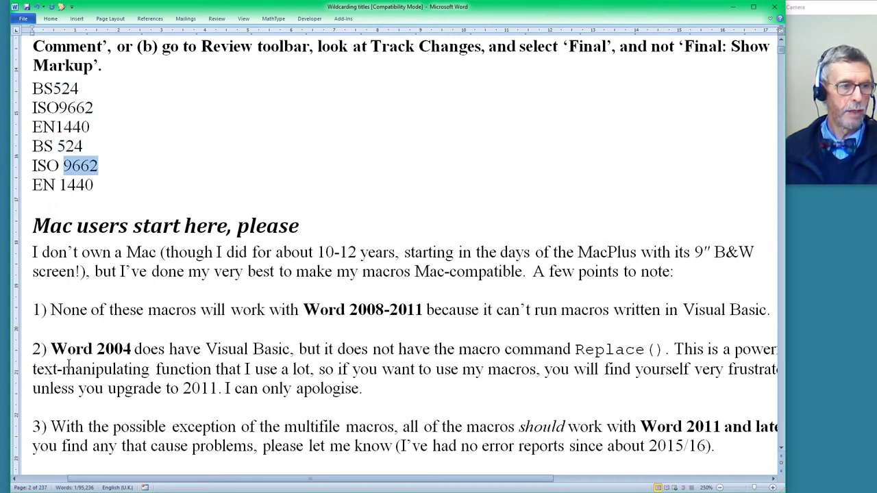
pyautogui.hotkey('shift', 'F4')
pyautogui.hotkey('shift', 'F4')
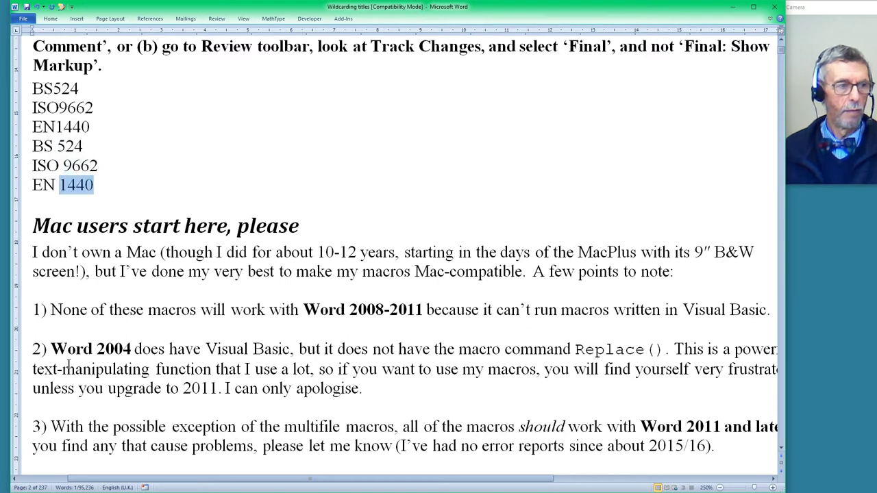
pyautogui.hotkey('shift', 'F4')
pyautogui.hotkey('shift', 'F4')
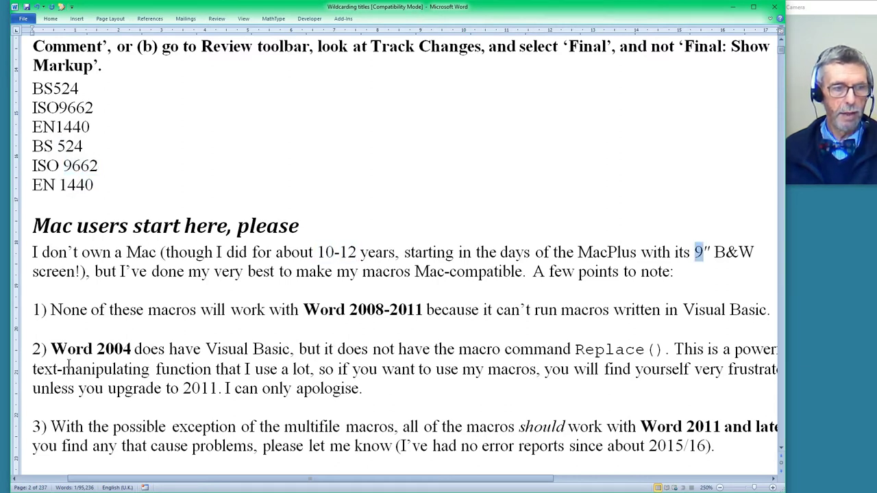
pyautogui.hotkey('shift', 'F4')
pyautogui.hotkey('shift', 'F4')
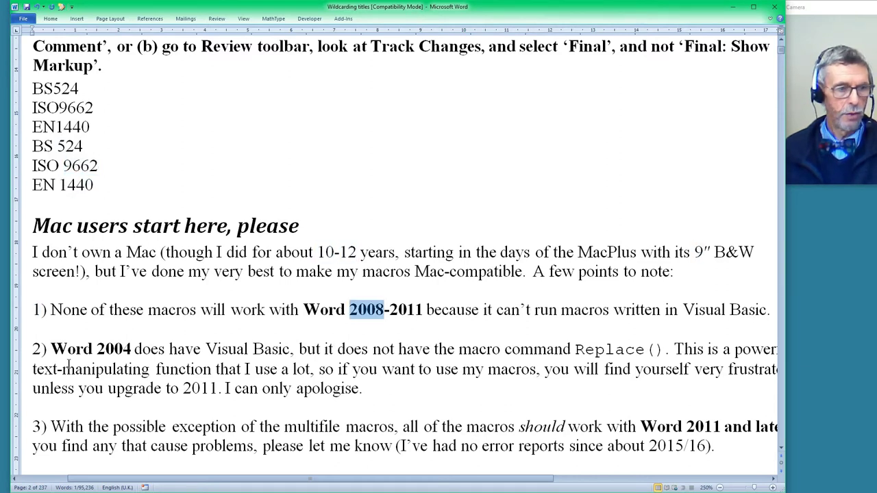
pyautogui.hotkey('shift', 'F4')
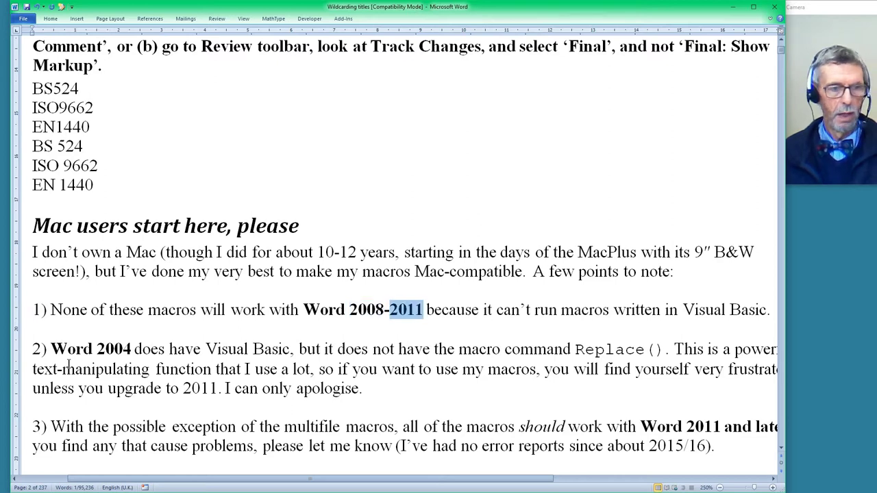
# Step: Try removing the hyphen from "Word 2008-2011" to check the joined number as one match, and restore the hyphen
pyautogui.click(391, 310)
pyautogui.press('BackSpace')
pyautogui.press('Home')
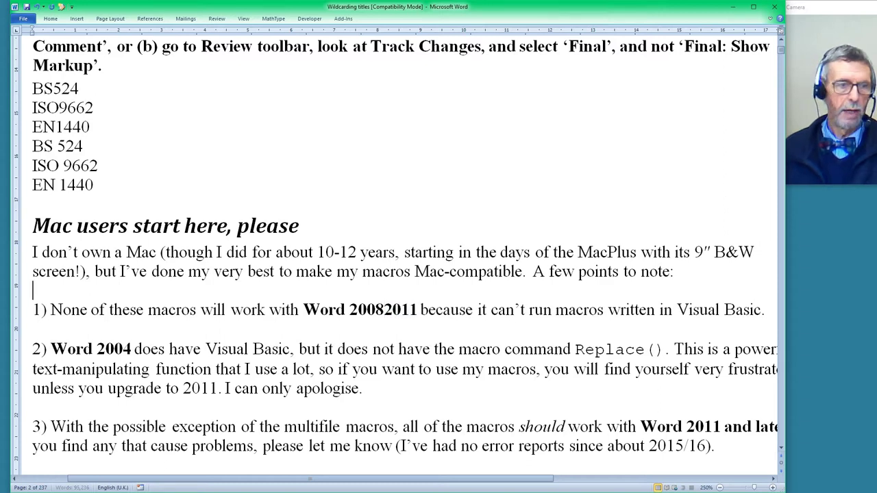
pyautogui.hotkey('shift', 'Right')
pyautogui.doubleClick(379, 310)
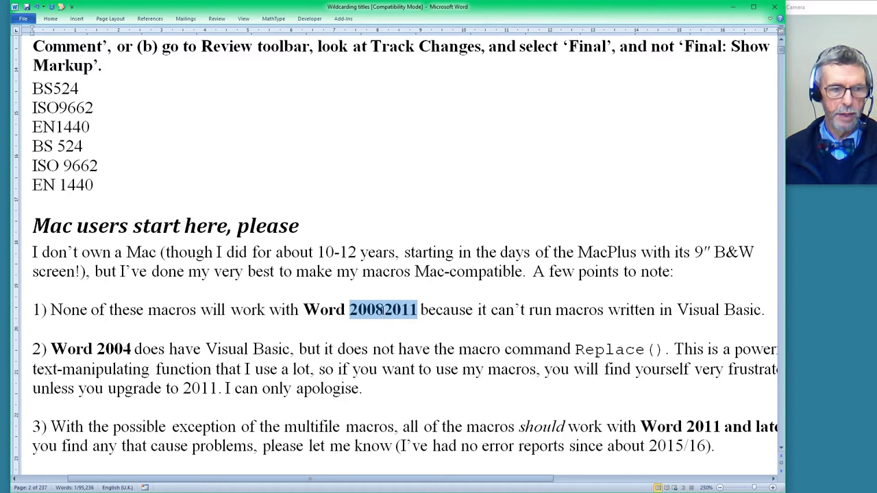
pyautogui.click(384, 310)
pyautogui.write('-')
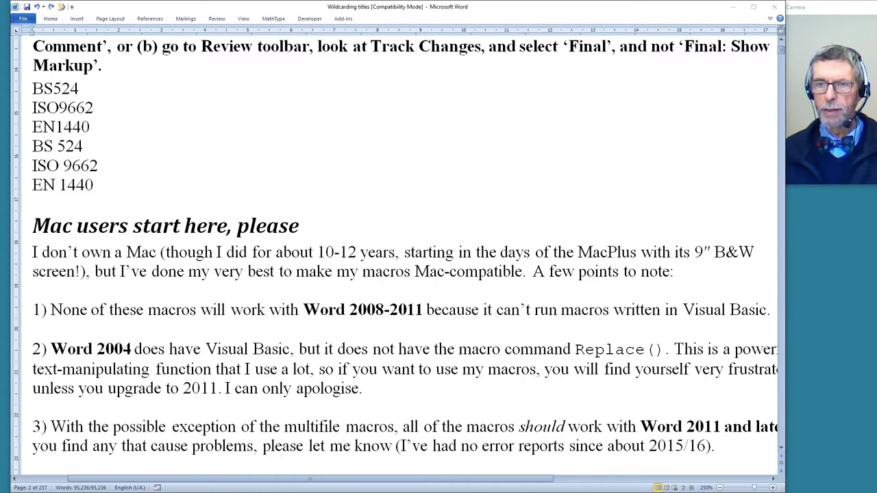
# Step: Add the example pattern [02468]@ below [0-9]{1,} in the number-of-occurrences section, separated by a blank line
pyautogui.click(333, 137)
pyautogui.scroll(8, 333, 149)
pyautogui.scroll(15, 332, 149)
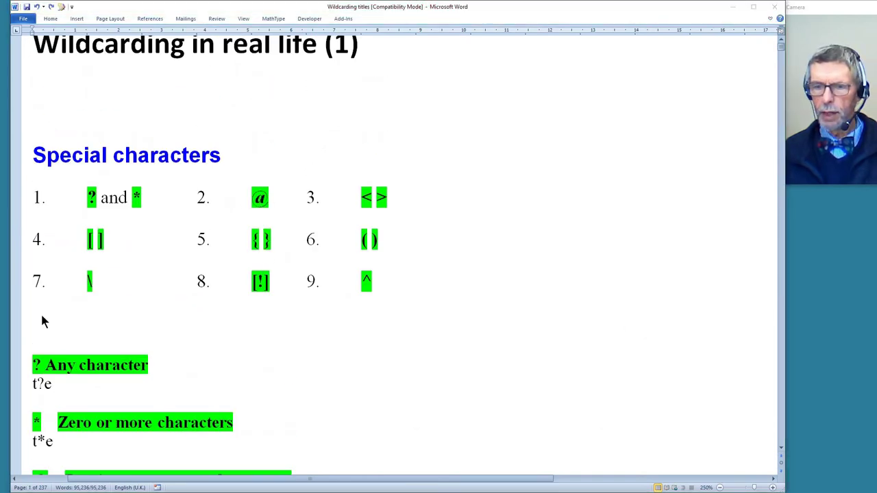
pyautogui.scroll(-3, 326, 283)
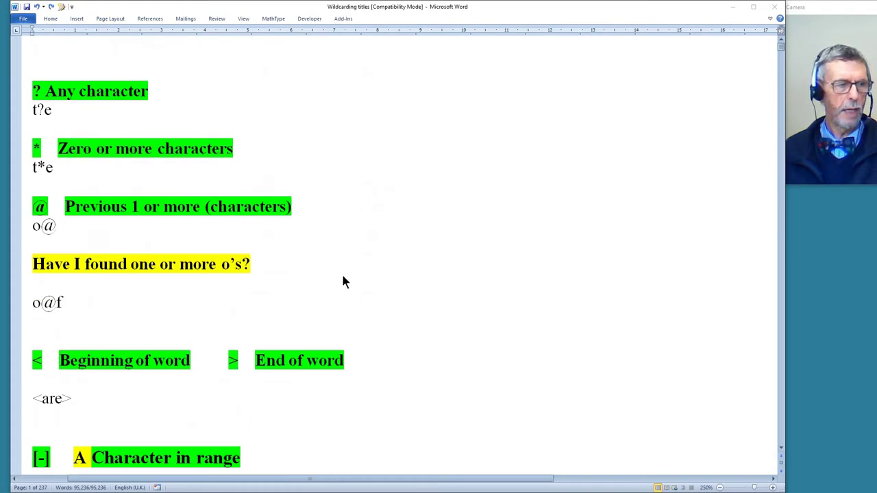
pyautogui.scroll(-4, 342, 272)
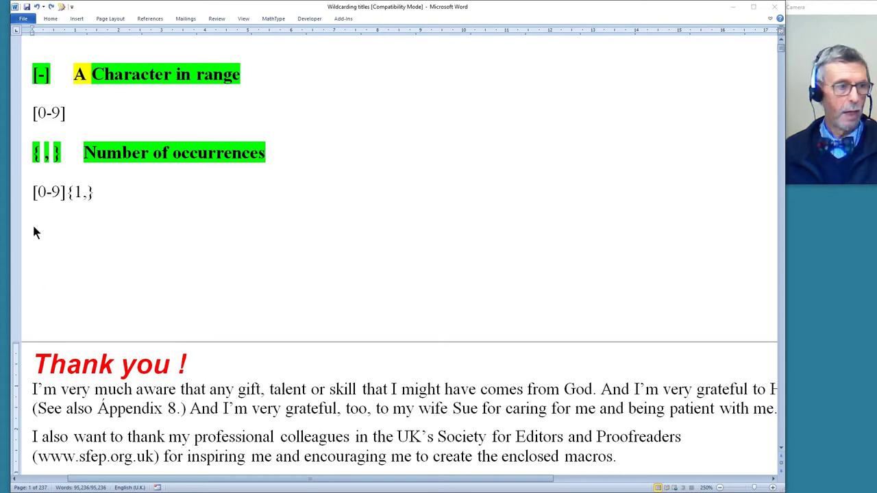
pyautogui.click(84, 228)
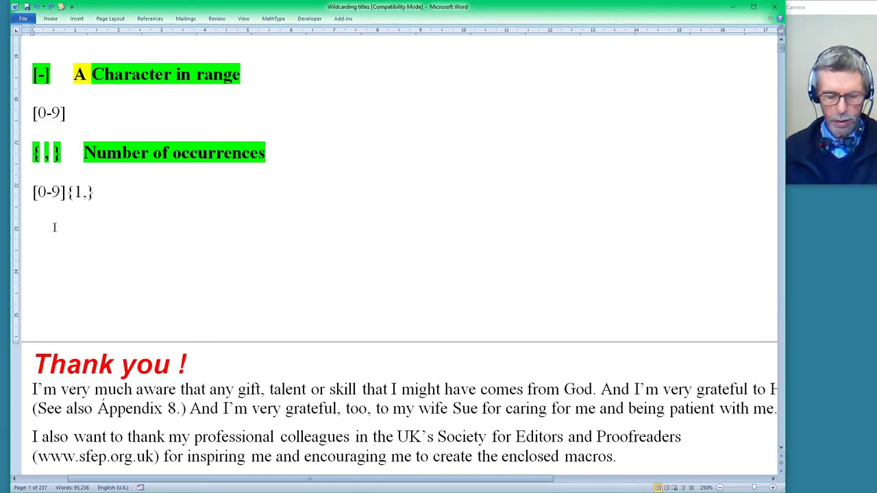
pyautogui.write('[02468]@')
# Step: Review the @ explanation and step forward through the matches of [02468]@, examining how many digits each one covers
pyautogui.click(63, 230)
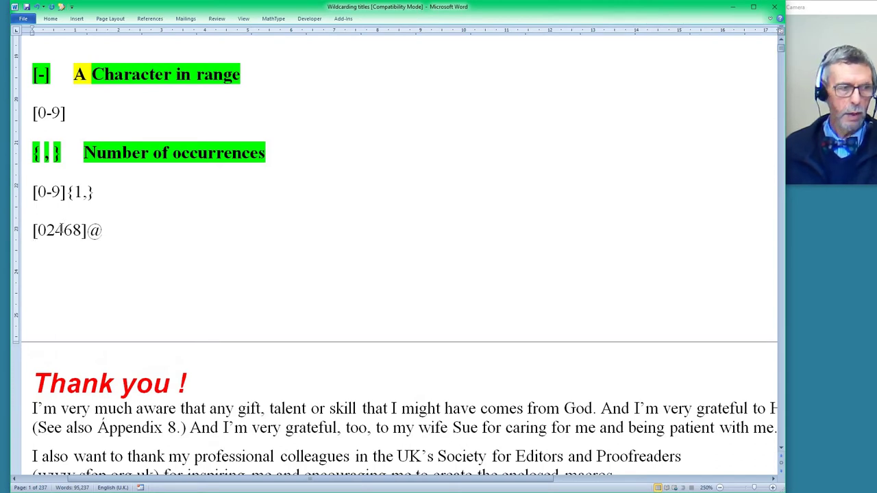
pyautogui.scroll(1, 193, 254)
pyautogui.scroll(5, 193, 253)
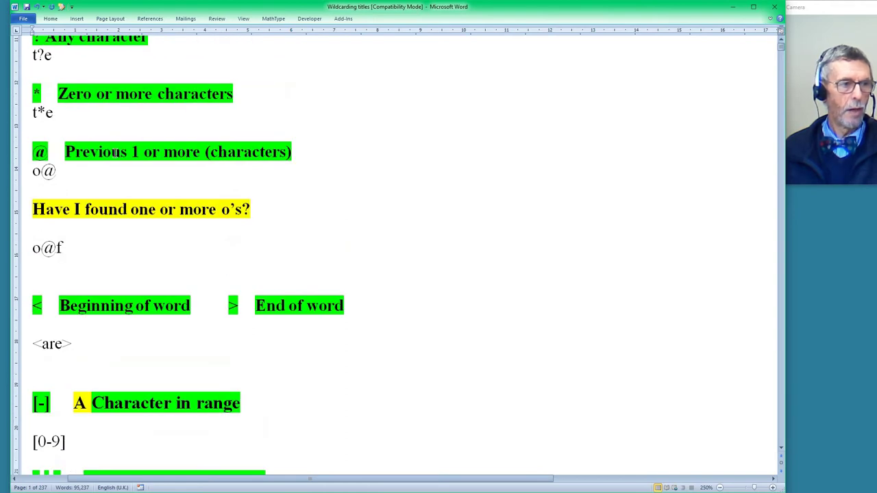
pyautogui.scroll(-5, 282, 202)
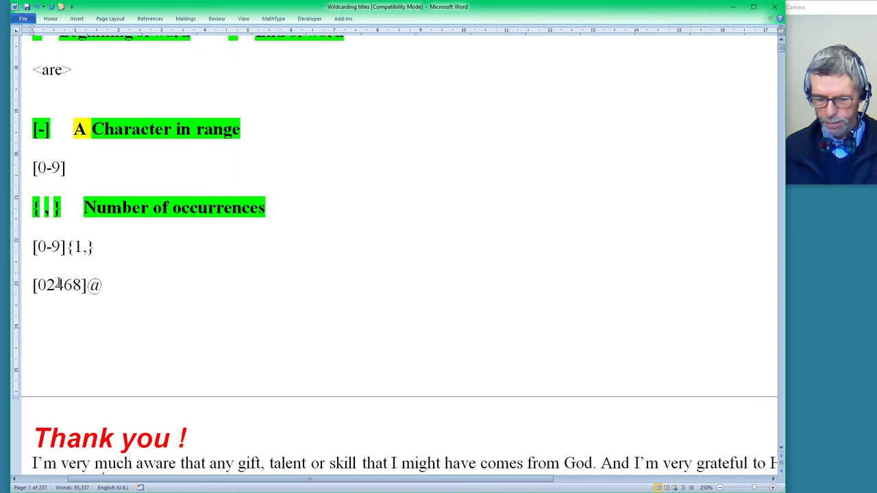
pyautogui.hotkey('shift', 'F4')
pyautogui.hotkey('shift', 'F4')
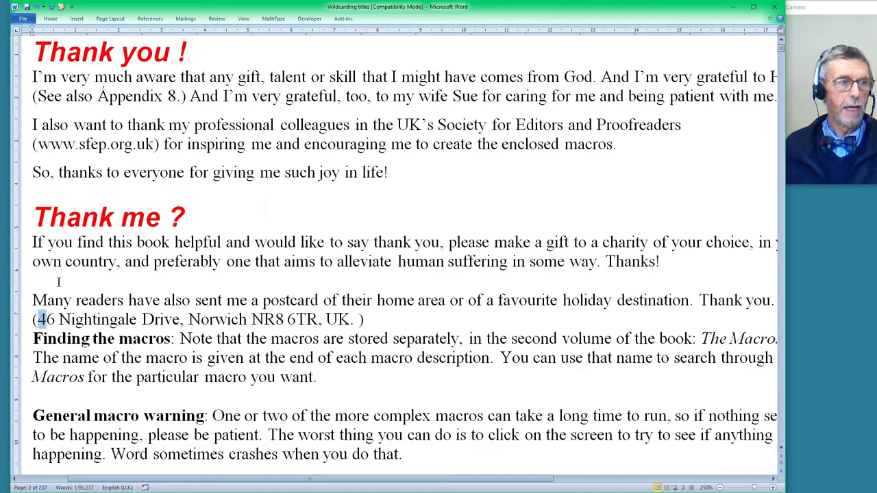
pyautogui.hotkey('shift', 'F4')
pyautogui.hotkey('shift', 'F4')
pyautogui.hotkey('shift', 'F4')
pyautogui.hotkey('shift', 'F4')
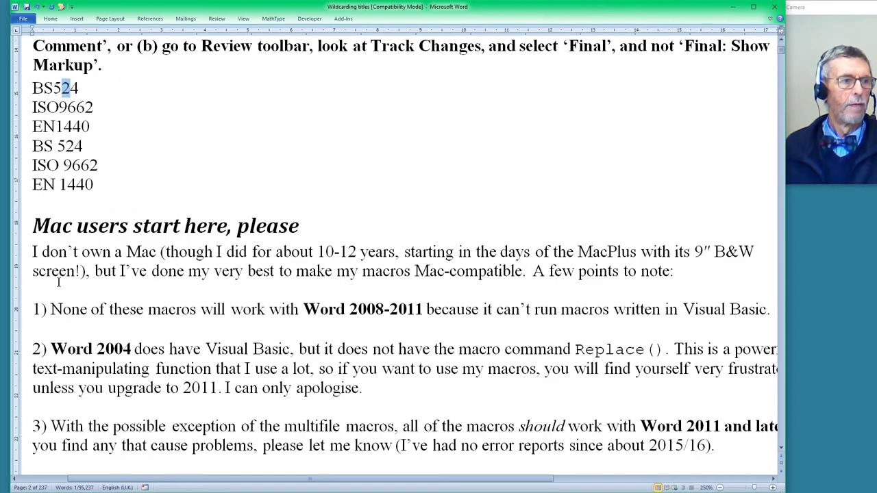
pyautogui.hotkey('shift', 'F4')
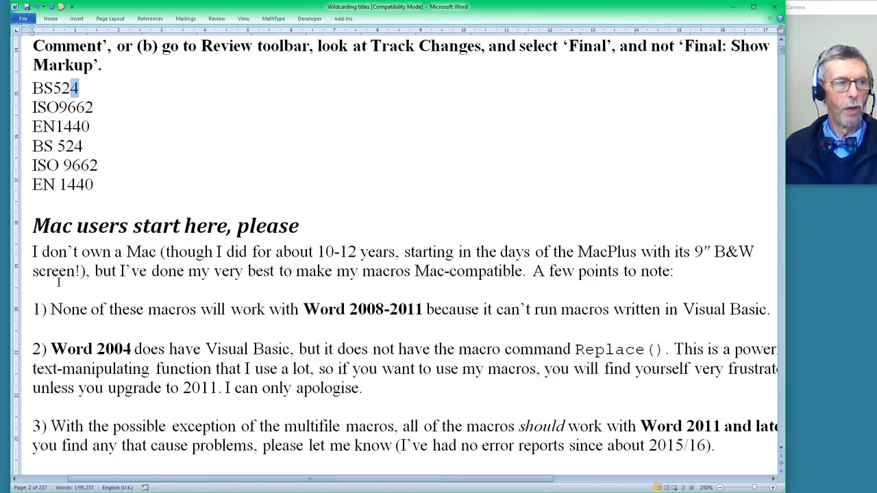
pyautogui.hotkey('shift', 'F4')
# Step: Replace the even digits in the @ example with a range, making the pattern [0-9]@
pyautogui.scroll(6, 79, 266)
pyautogui.scroll(5, 77, 260)
pyautogui.moveTo(46, 101); pyautogui.dragTo(74, 104)
pyautogui.write('-9')
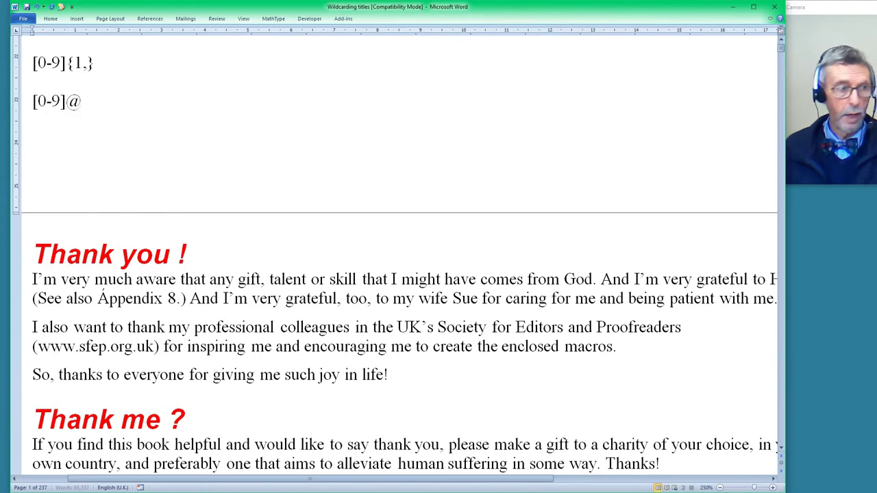
# Step: Step through the matches of [0-9]@ in the document text, examining how many digits each one covers
pyautogui.hotkey('shift', 'F4')
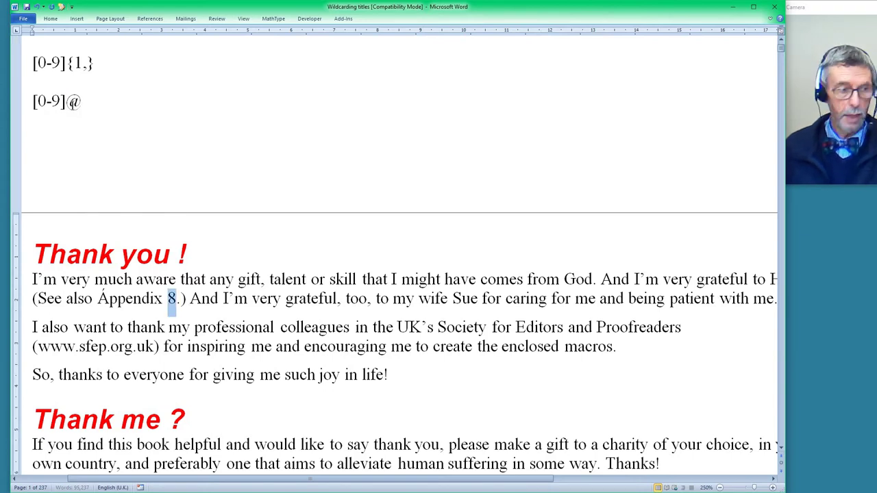
pyautogui.scroll(-4, 391, 288)
pyautogui.click(81, 387)
pyautogui.hotkey('shift', 'F4')
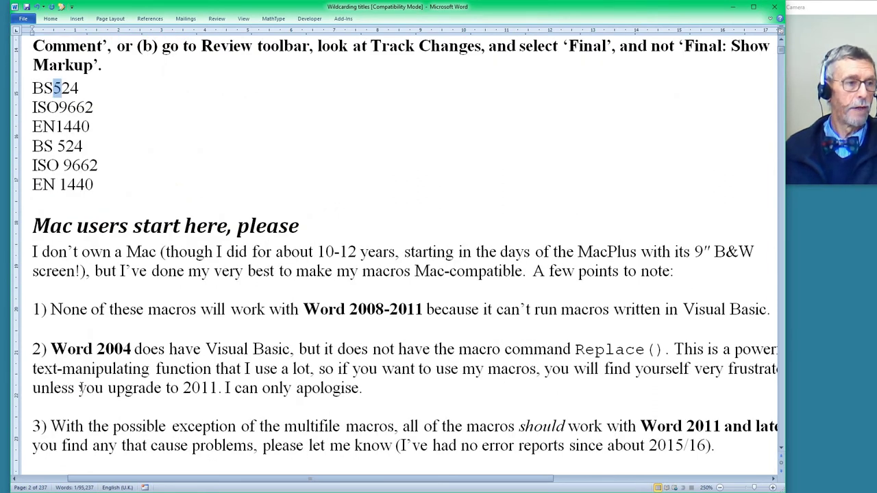
pyautogui.hotkey('shift', 'F4')
pyautogui.hotkey('shift', 'F4')
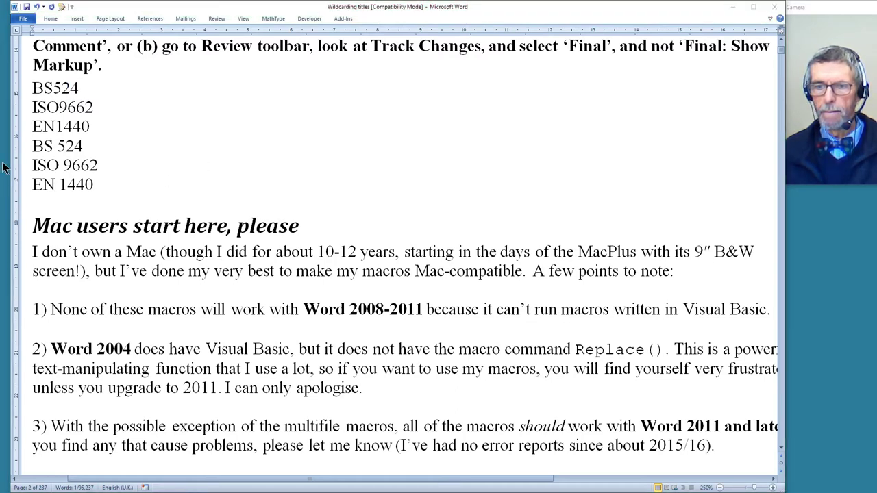
# Step: Try [0-9]@ with a trailing plain space, stepping through its matches before returning to the pattern
pyautogui.scroll(15, 104, 113)
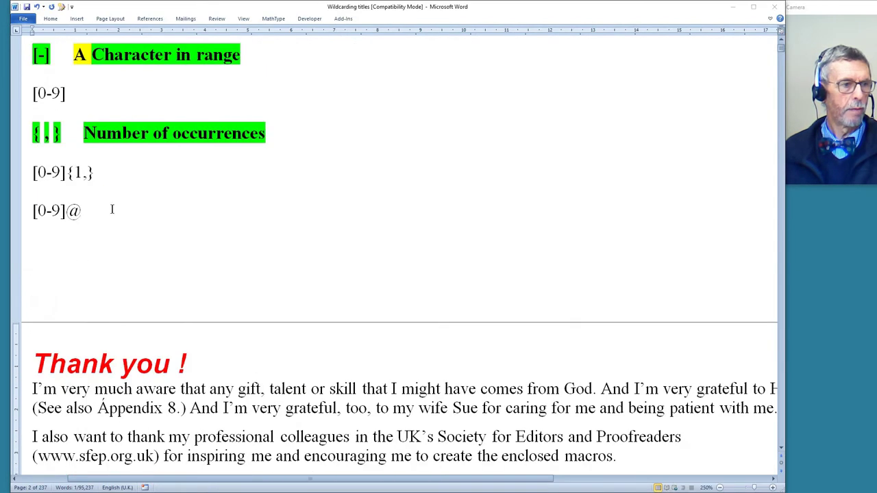
pyautogui.click(113, 210)
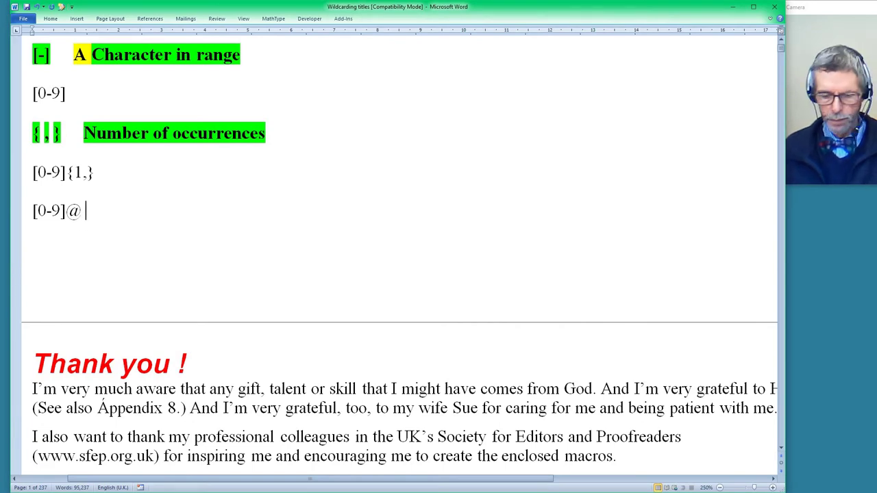
pyautogui.hotkey('ctrl', 'pagedown')
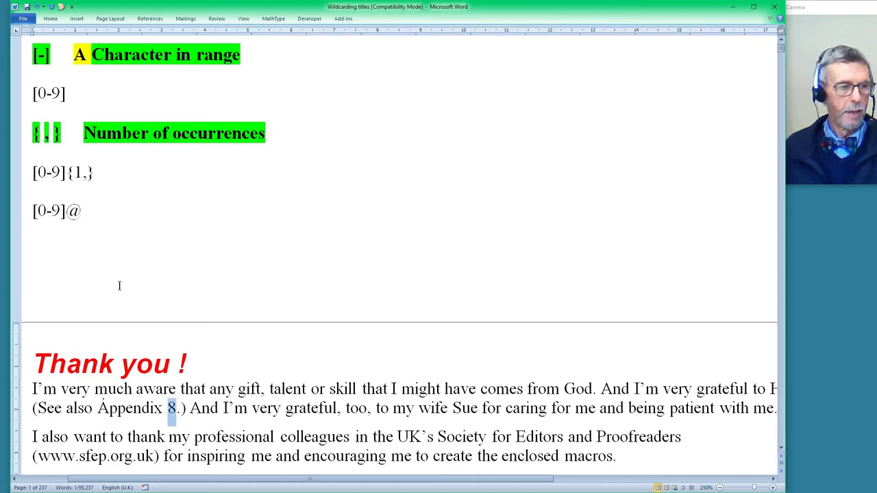
pyautogui.hotkey('ctrl', 'pagedown')
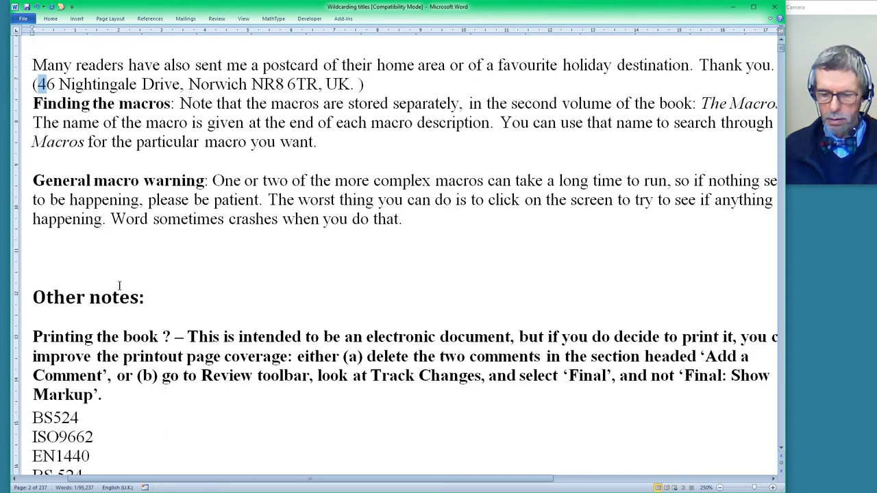
pyautogui.hotkey('shift', 'F5')
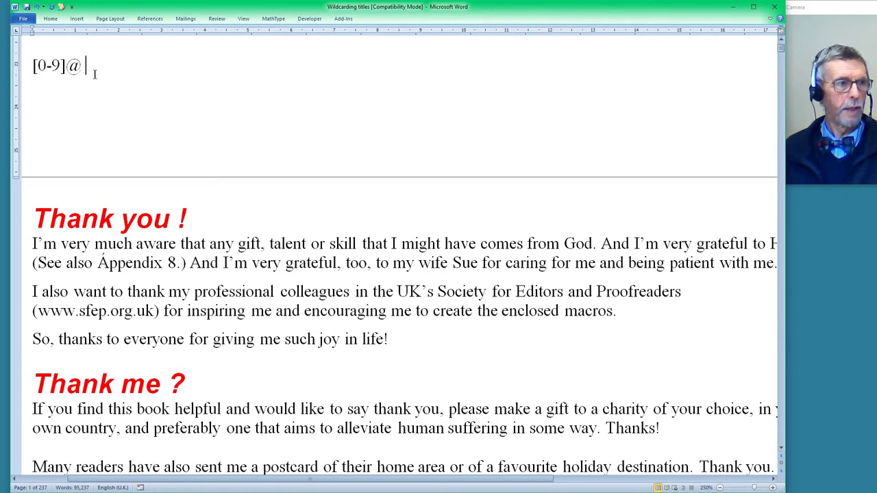
# Step: Replace the trailing space after [0-9]@ with ^32 and step through the matches of [0-9]@^32
pyautogui.press('BackSpace')
pyautogui.write('^32')
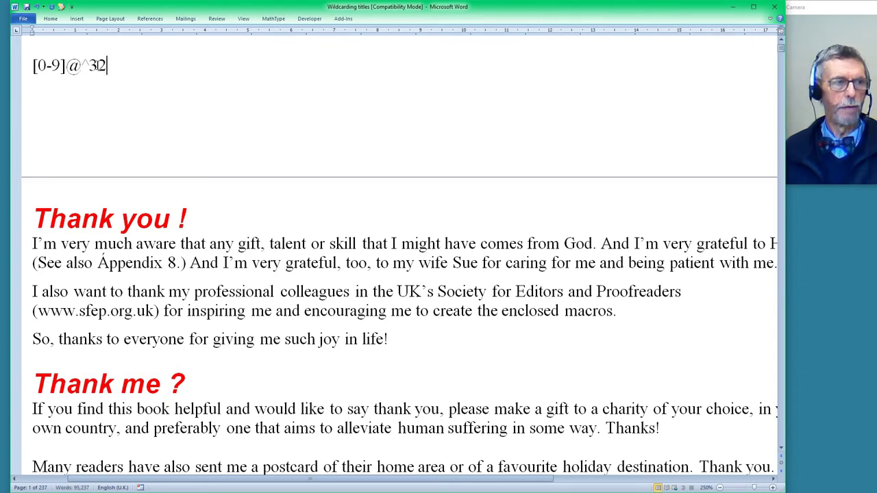
pyautogui.click(98, 66)
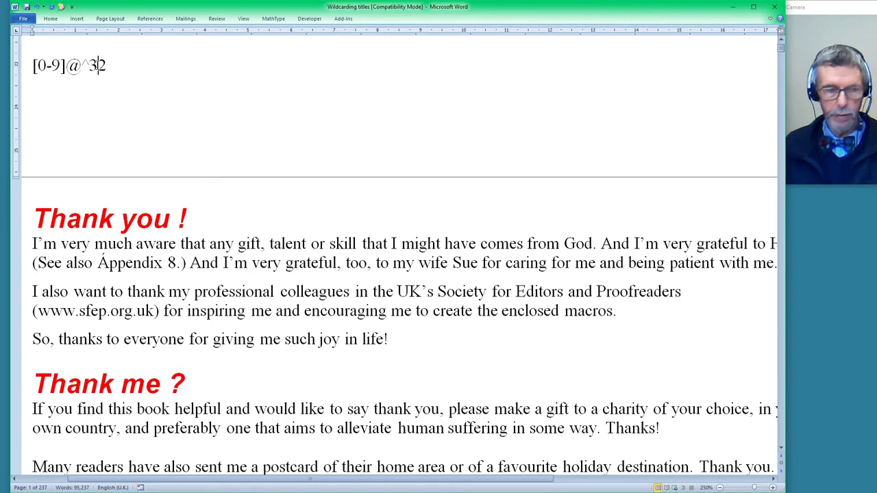
pyautogui.hotkey('ctrl', 'alt', 'f')
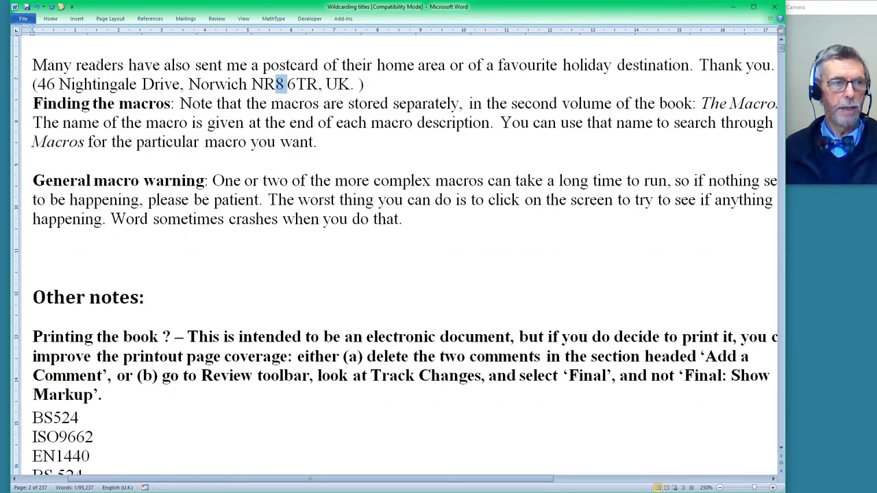
pyautogui.hotkey('ctrl', 'alt', 'f')
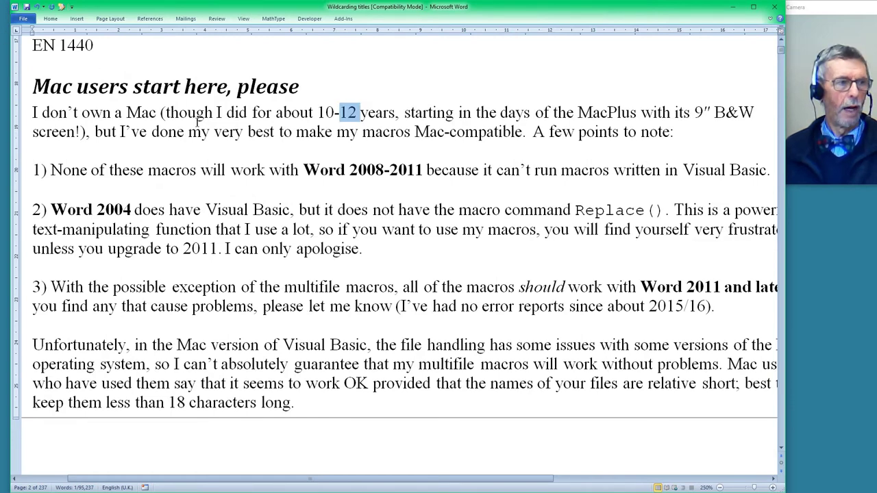
# Step: Insert an opening square bracket before ^32 in the @ example under Number of occurrences
pyautogui.scroll(5, 197, 122)
pyautogui.scroll(15, 197, 122)
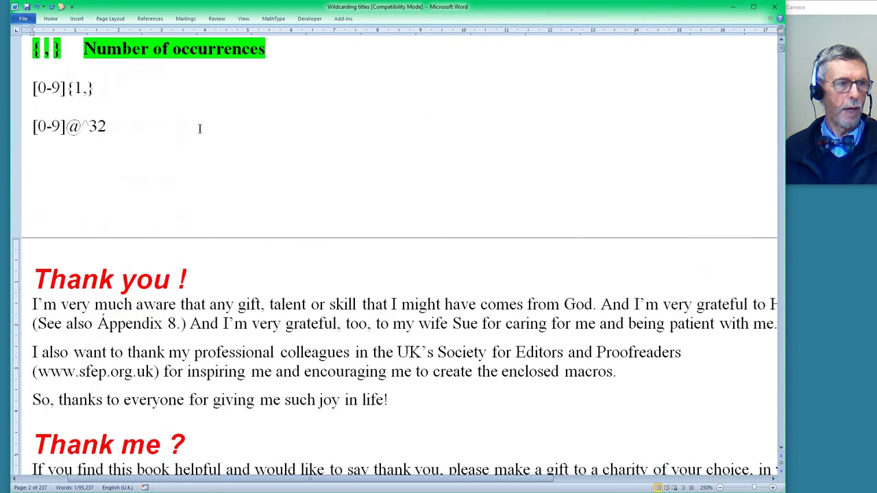
pyautogui.click(82, 236)
pyautogui.write('[')
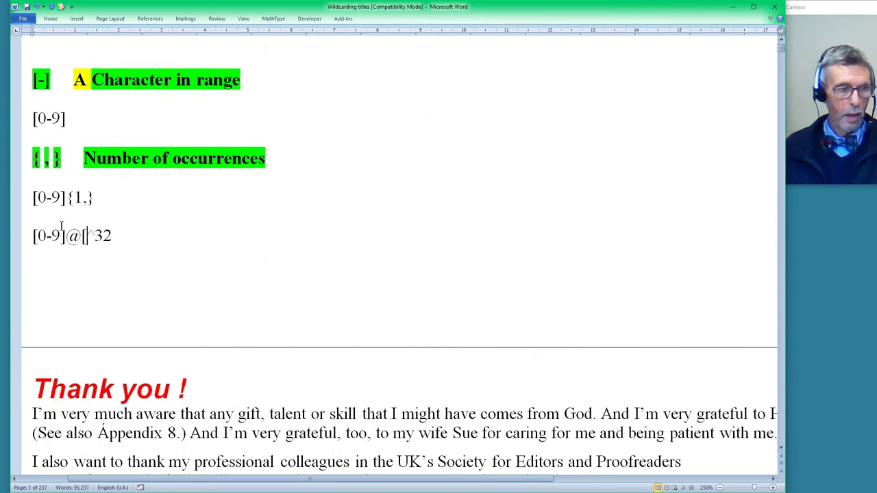
pyautogui.click(138, 237)
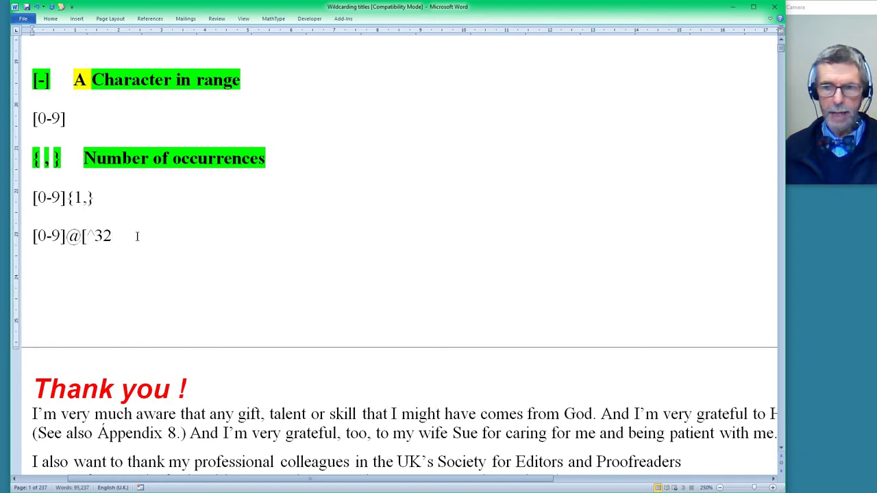
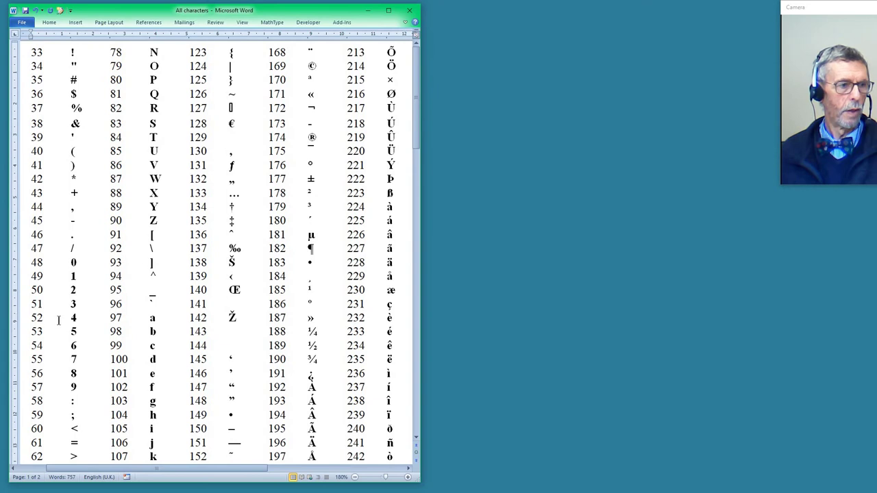
# Step: Examine the table of character codes in the All characters document
pyautogui.scroll(-6, 57, 282)
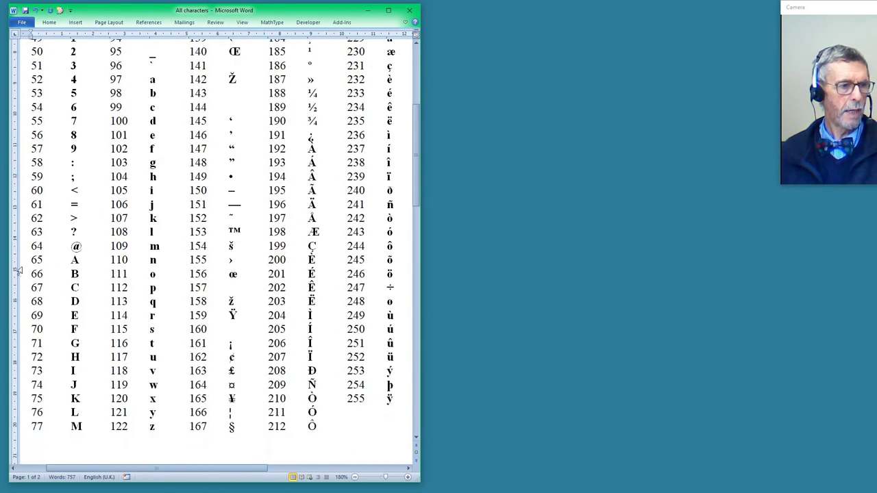
pyautogui.scroll(1, 151, 188)
pyautogui.scroll(2, 151, 188)
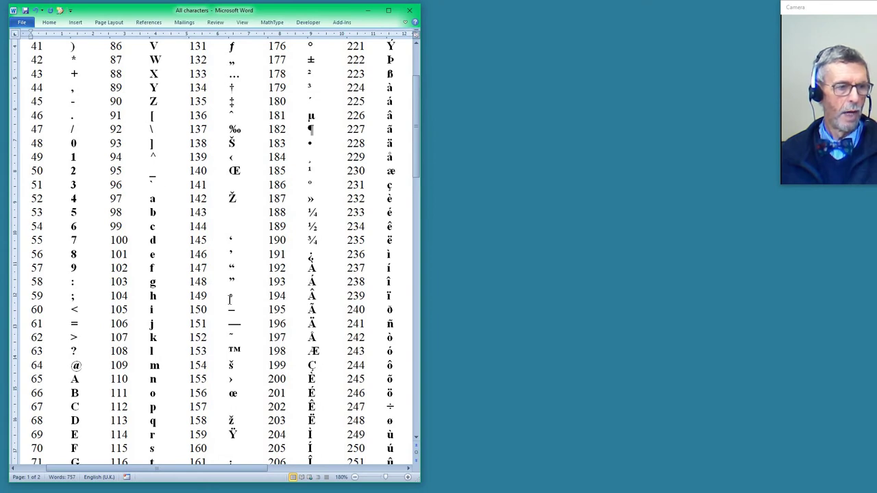
pyautogui.scroll(-4, 230, 300)
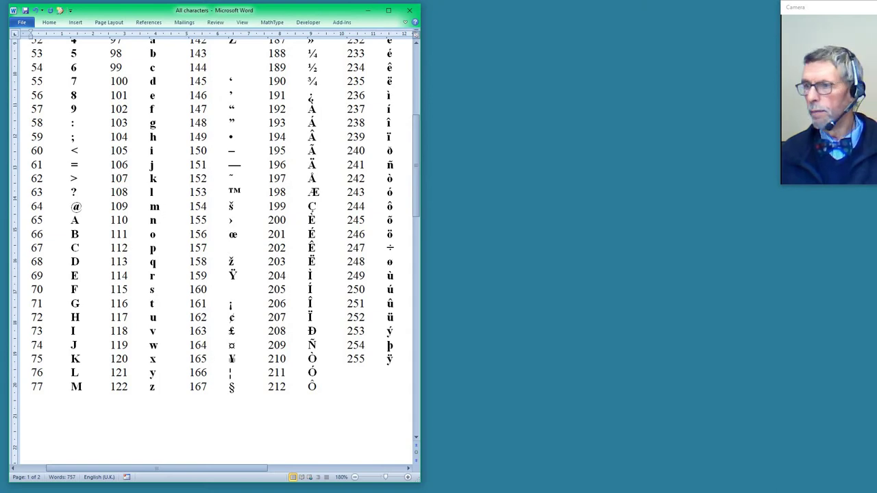
# Step: Switch to the FReditlist document and highlight the line ~[A-Za-z]{1,}|^& in green
pyautogui.hotkey('alt', 'Tab')
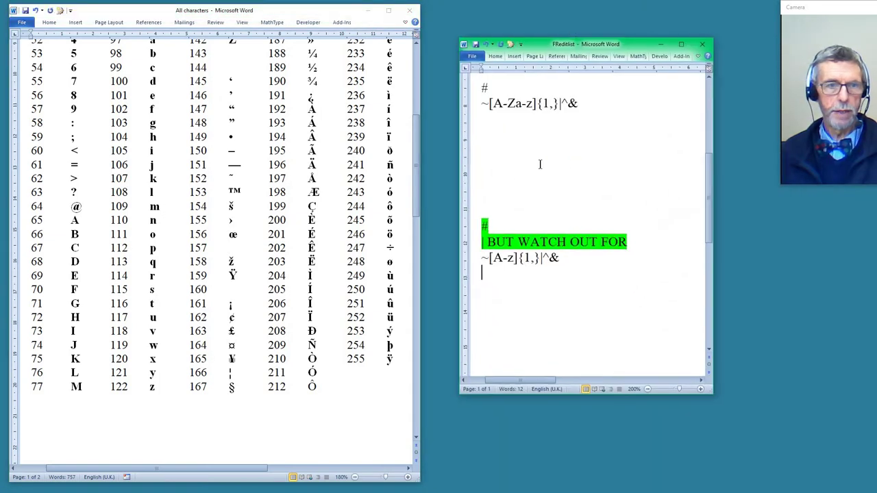
pyautogui.click(516, 124)
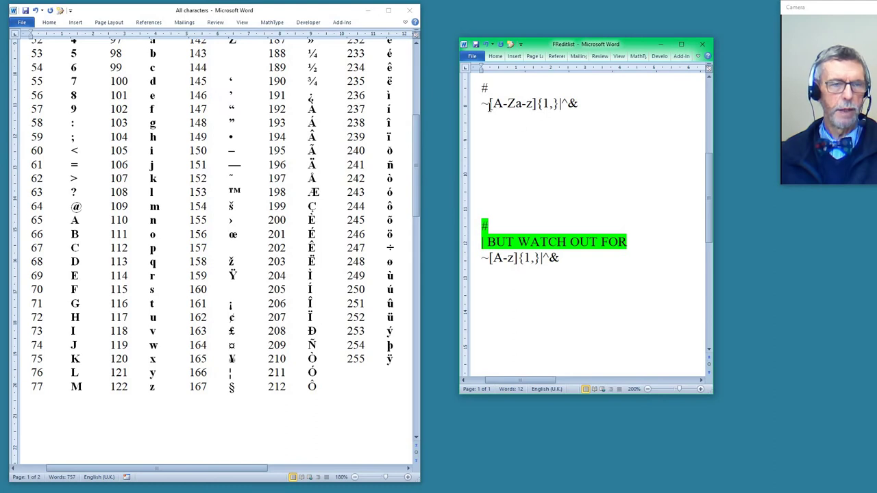
pyautogui.click(509, 104)
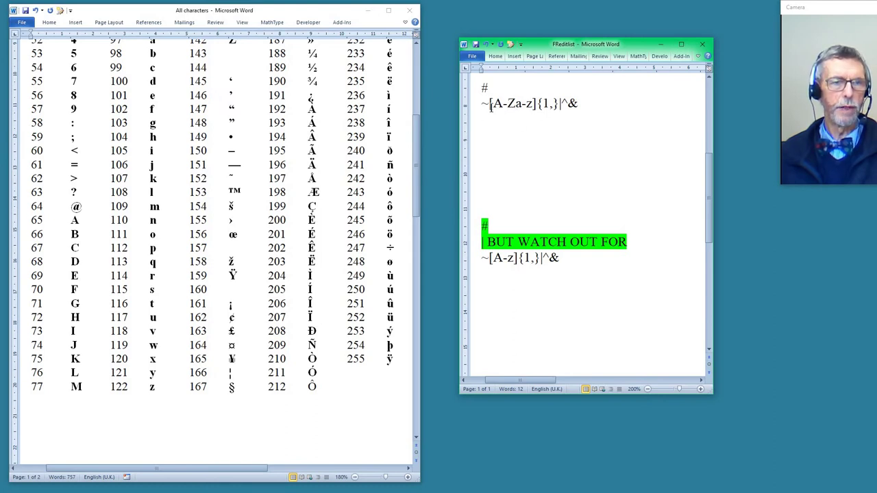
pyautogui.moveTo(487, 104); pyautogui.dragTo(559, 104)
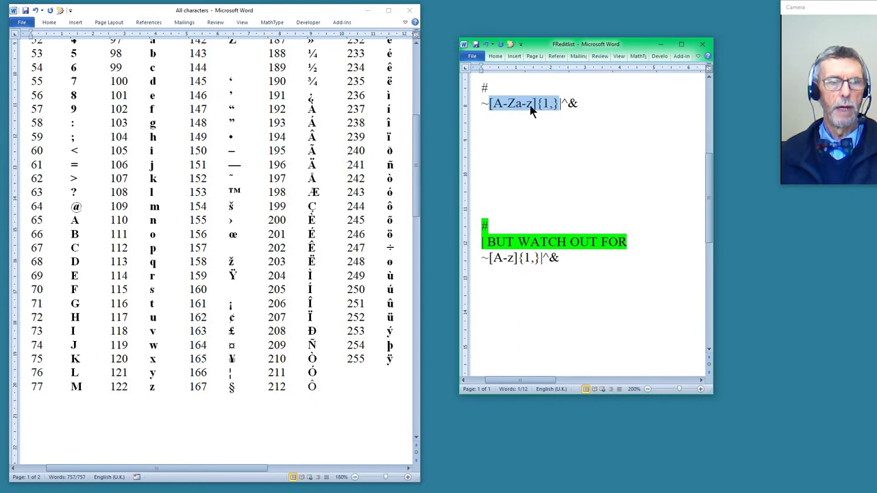
pyautogui.click(470, 109)
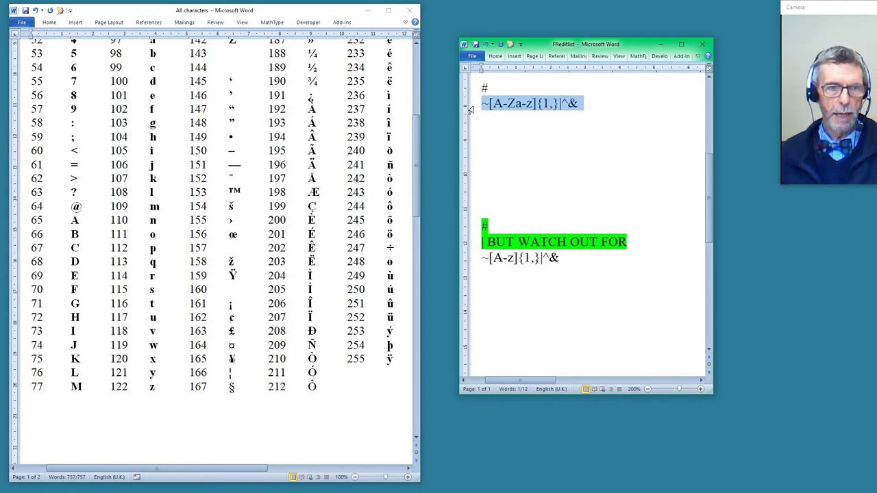
pyautogui.hotkey('ctrl', 'alt', 'h')
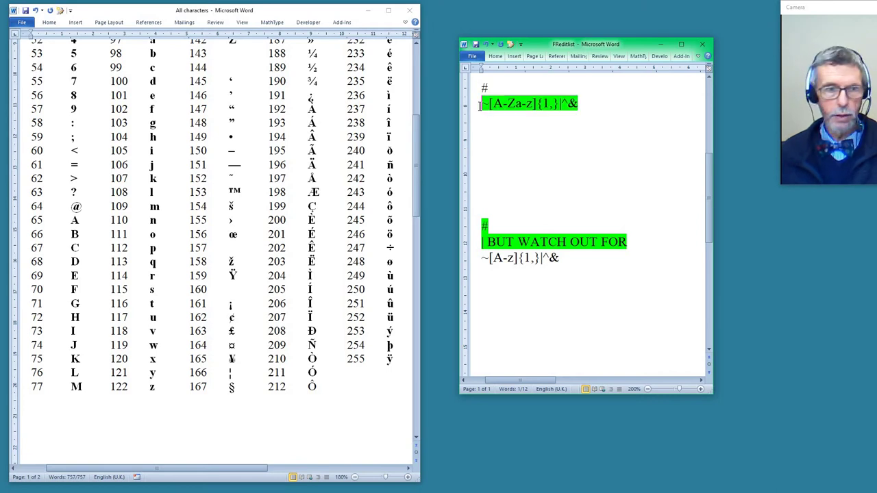
pyautogui.click(567, 159)
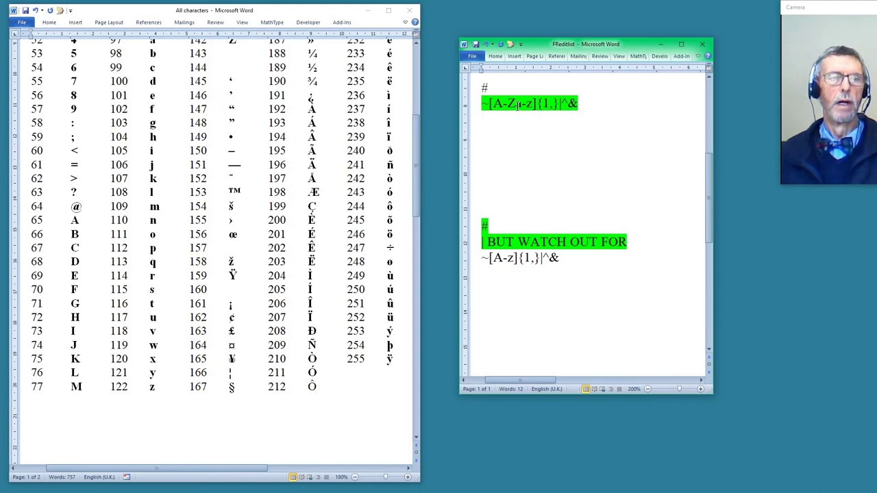
# Step: Highlight the line ~[a-z]{1,}|^& in green in FReditlist and run the list on the All characters document
pyautogui.click(200, 154)
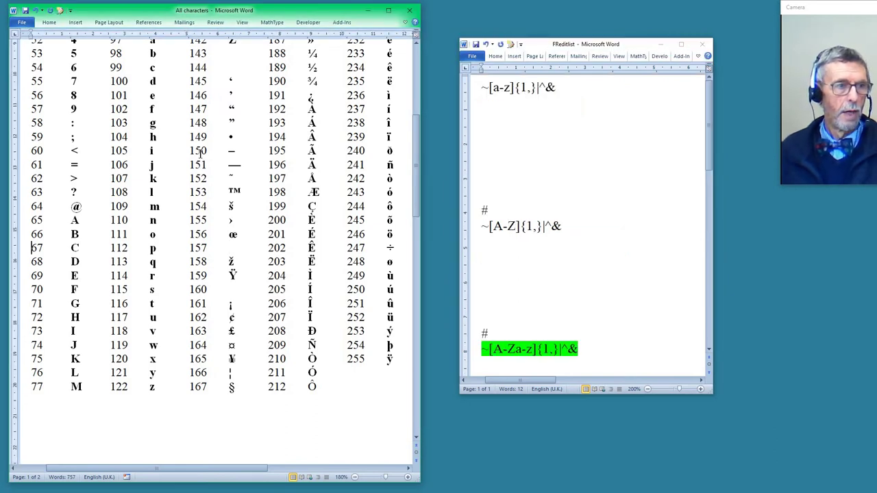
pyautogui.click(585, 154)
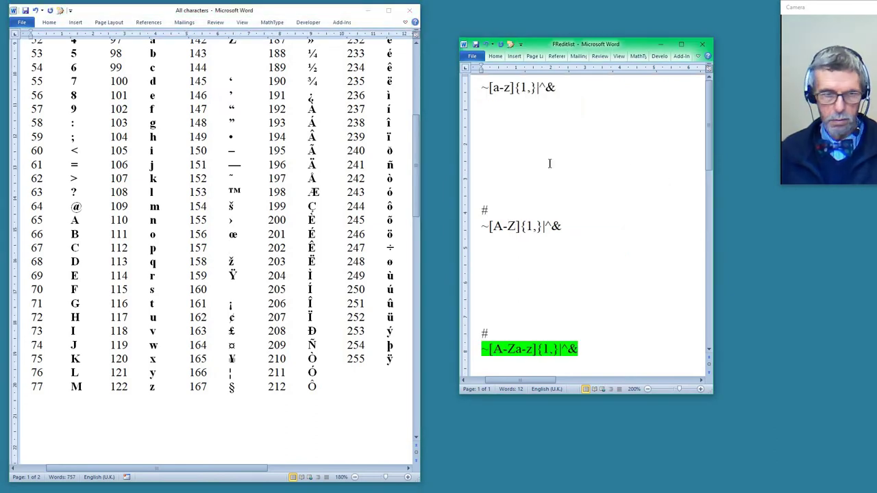
pyautogui.click(470, 94)
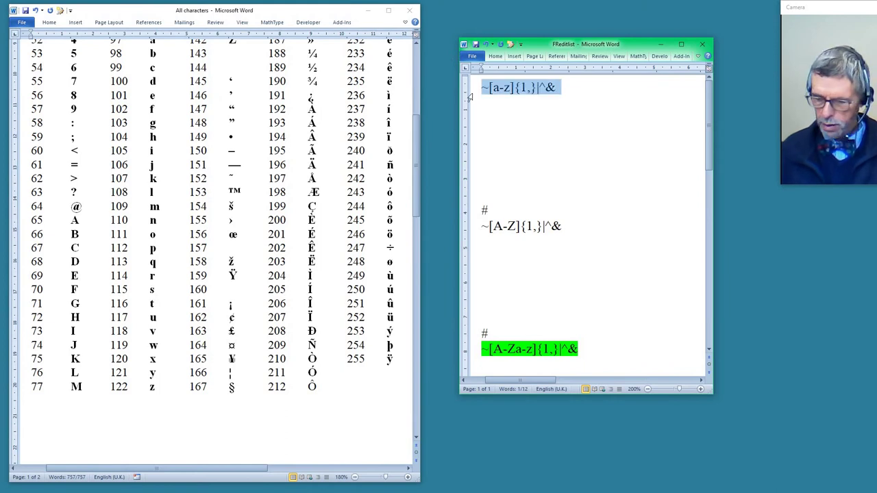
pyautogui.hotkey('ctrl', 'alt', 'h')
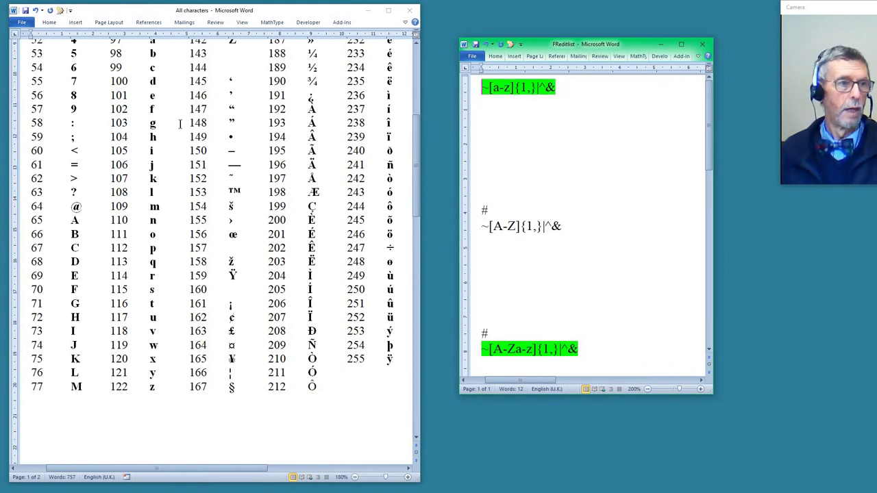
pyautogui.click(179, 124)
pyautogui.hotkey('ctrl', 'alt', 'f')
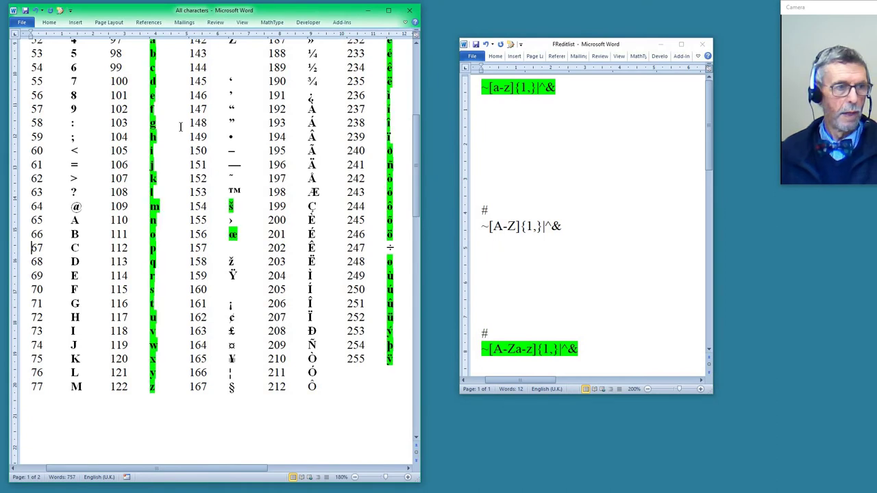
# Step: Review the highlighted characters in the table and look up the identity of the highlighted symbol beside code 186
pyautogui.scroll(2, 268, 230)
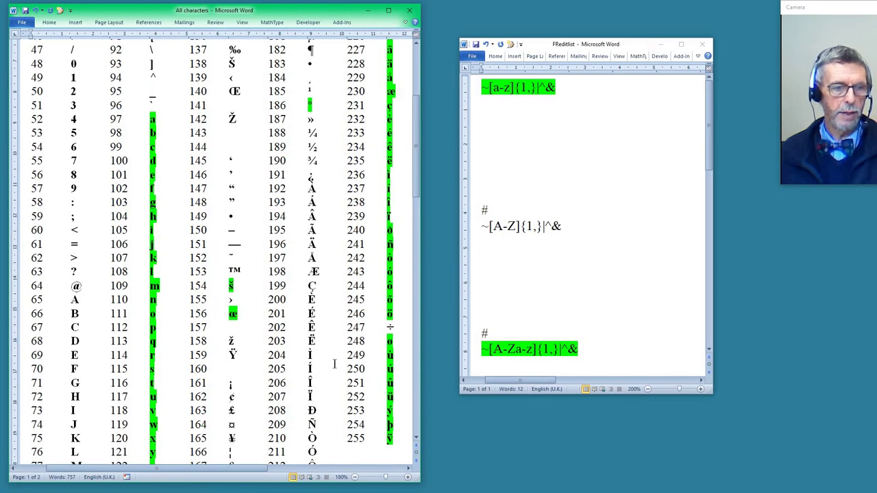
pyautogui.scroll(2, 328, 247)
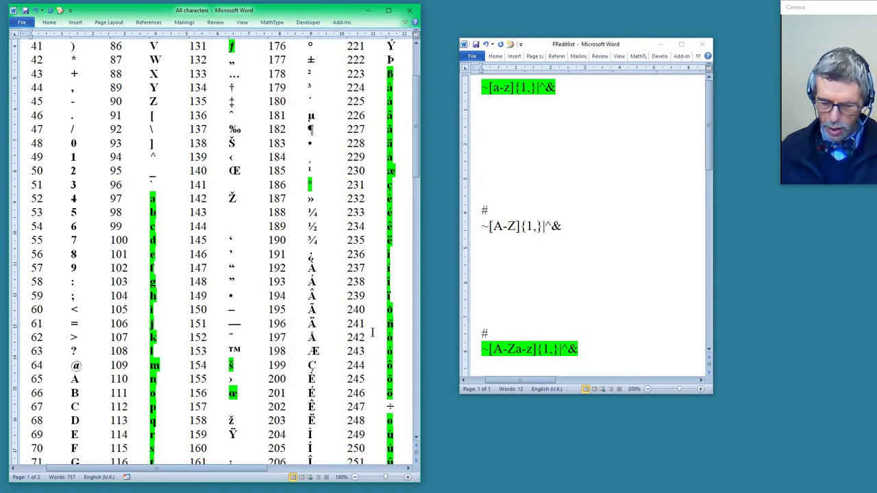
pyautogui.hotkey('alt', 'F8')
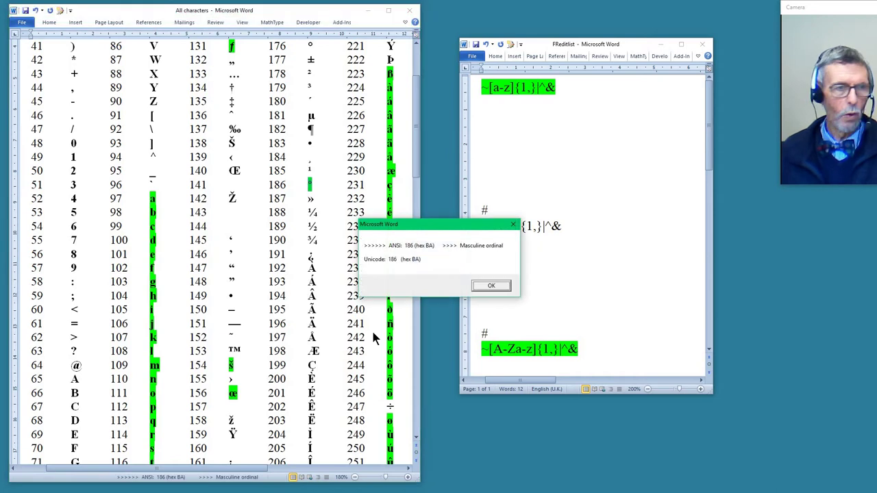
pyautogui.click(492, 286)
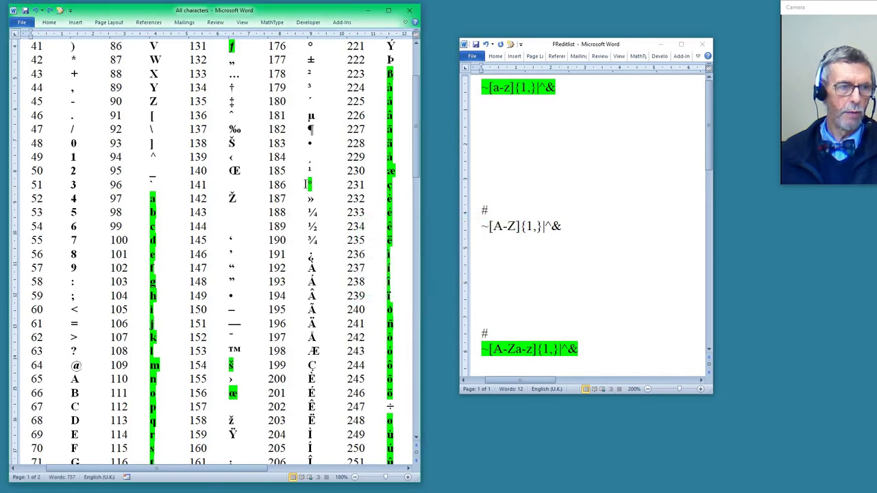
# Step: Insert N before the symbol beside code 186 in the All characters table and look over the remaining rows
pyautogui.write('N')
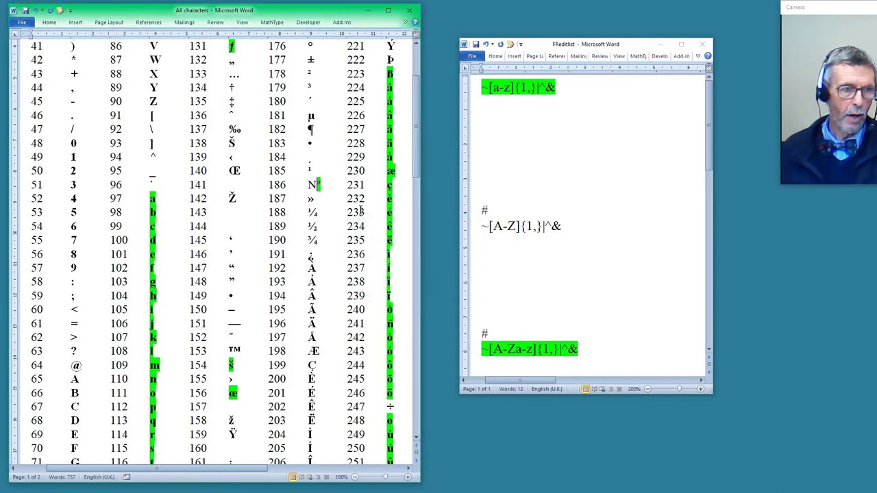
pyautogui.scroll(-3, 229, 385)
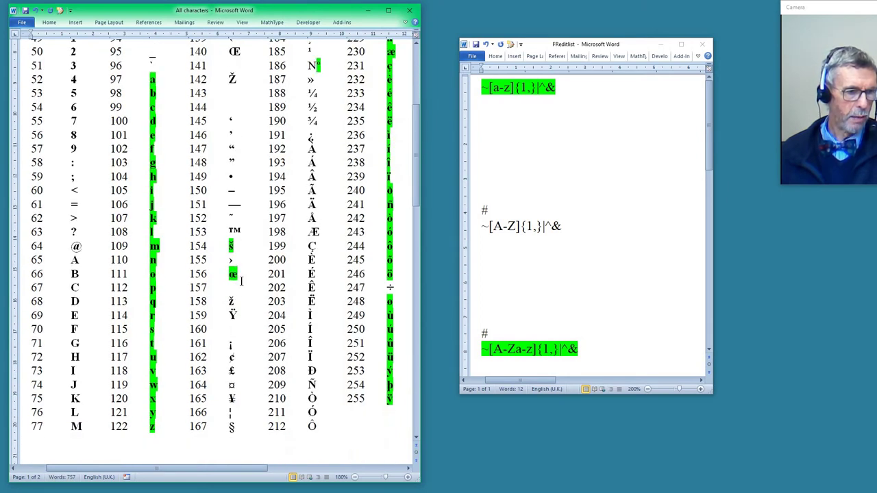
pyautogui.scroll(-2, 237, 278)
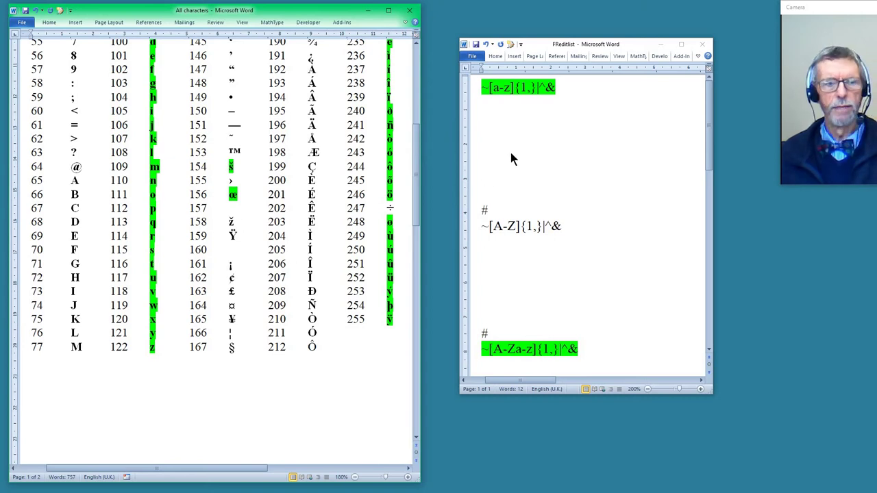
# Step: Delete the ~[a-z]{1,}|^& entry and its # separator from FReditlist so that the list starts with ~[A-Z]{1,}|^&
pyautogui.click(511, 119)
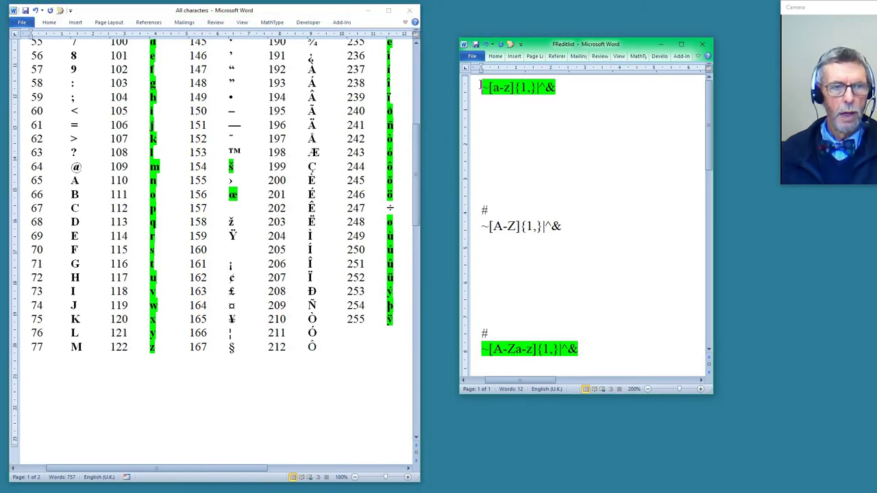
pyautogui.moveTo(480, 87); pyautogui.dragTo(468, 224)
pyautogui.press('Delete')
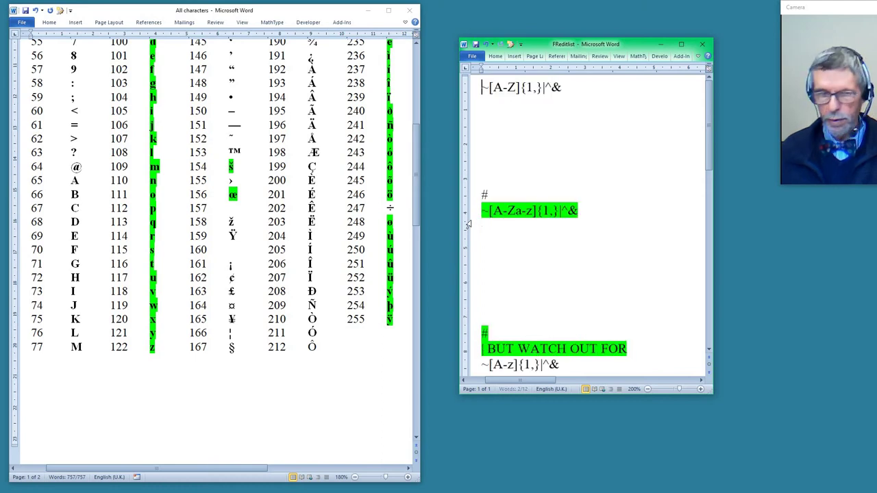
# Step: Remove all the green highlighting from the whole All characters document
pyautogui.click(276, 170)
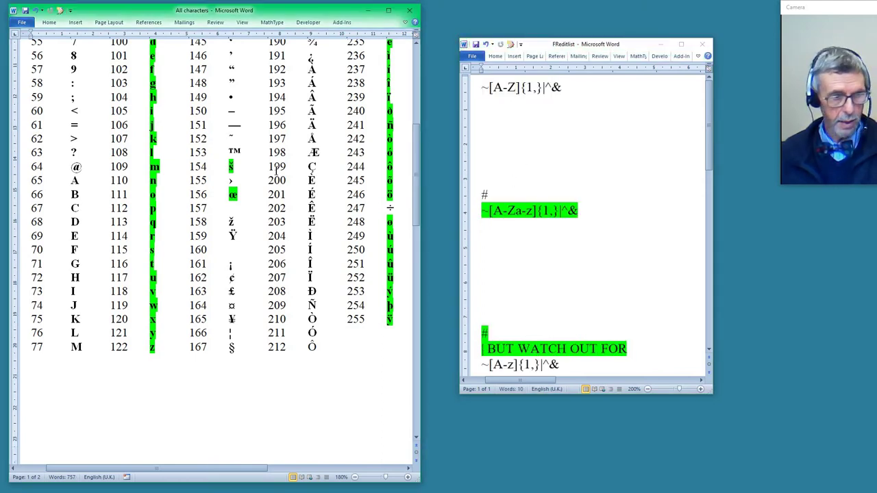
pyautogui.scroll(2, 276, 170)
pyautogui.hotkey('ctrl', 'a')
pyautogui.hotkey('ctrl', 'space')
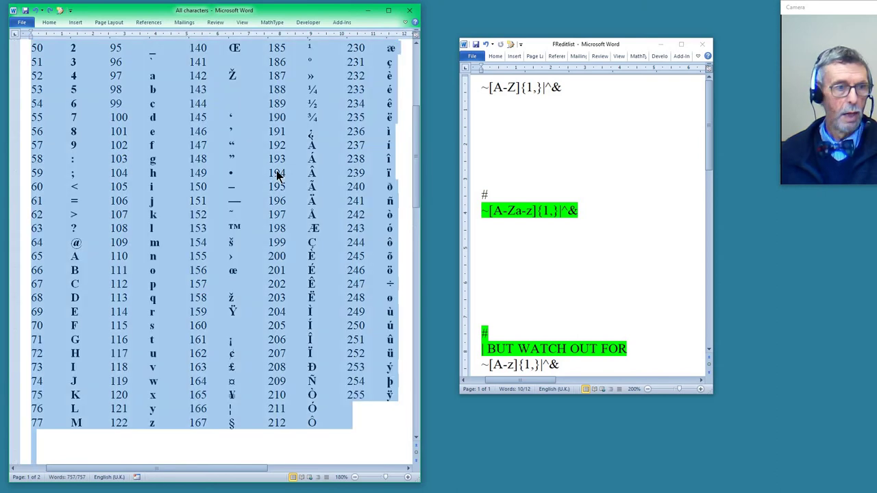
pyautogui.click(276, 171)
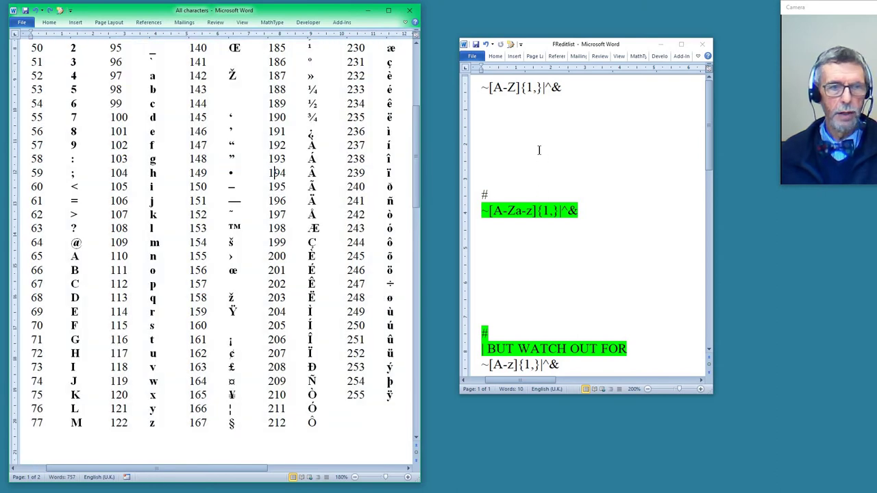
# Step: Try to run FRedit from the FReditlist document with the ~[A-Z]{1,}|^& line unhighlighted
pyautogui.hotkey('alt', 'Tab')
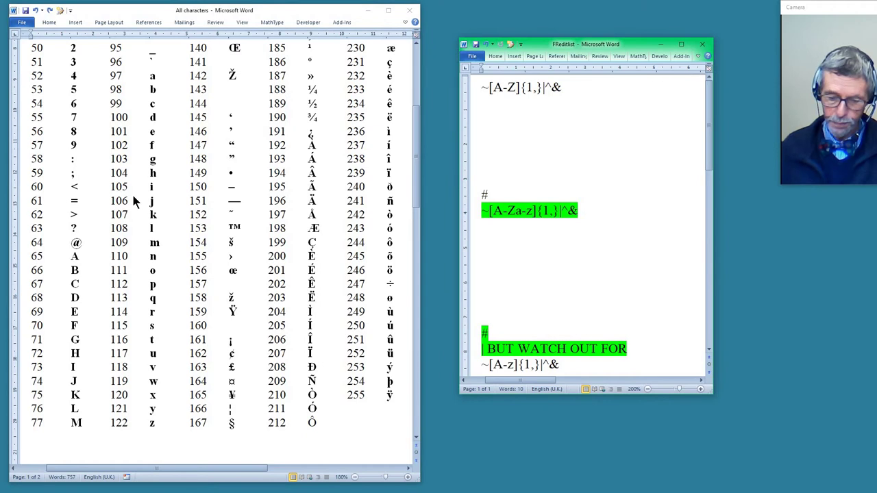
pyautogui.hotkey('ctrl', 'alt', 'f')
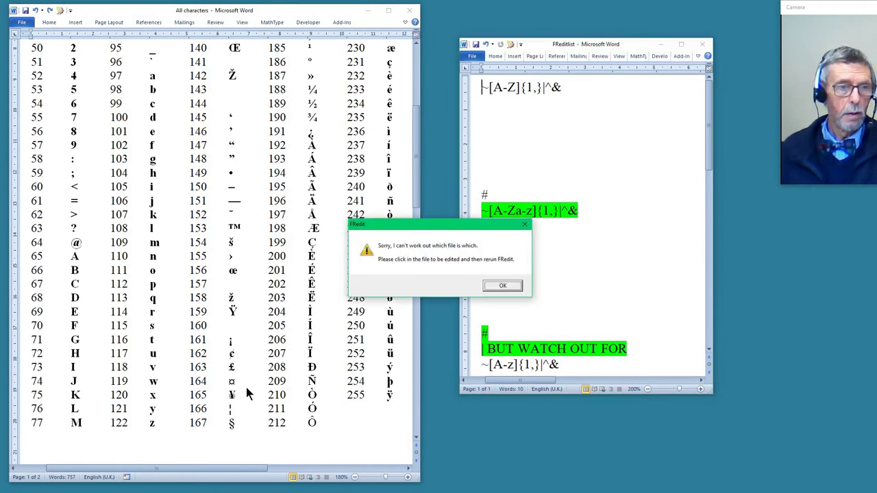
pyautogui.click(502, 286)
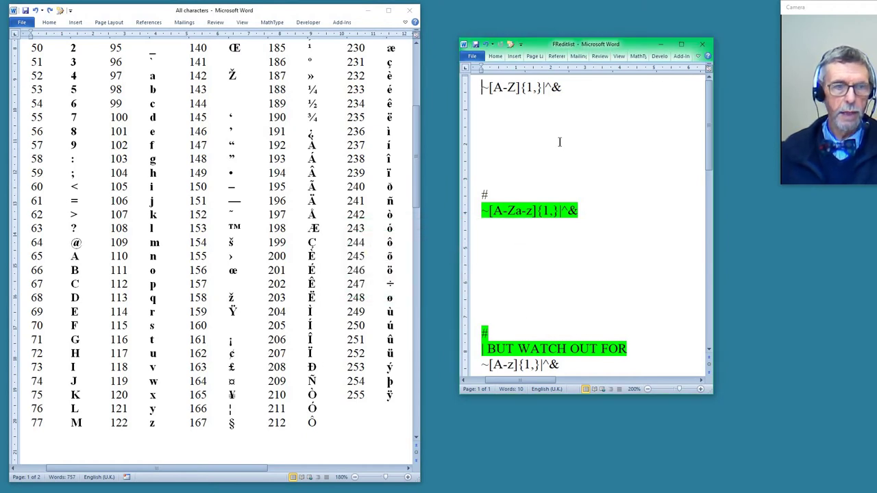
# Step: Highlight the line ~[A-Z]{1,}|^& in green, and run the list on the All characters document to review its matches
pyautogui.click(480, 87)
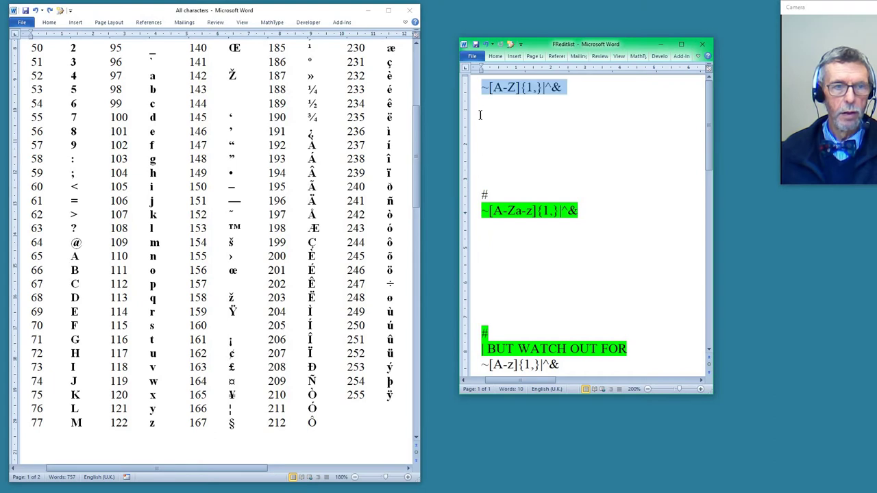
pyautogui.hotkey('ctrl', 'alt', 'h')
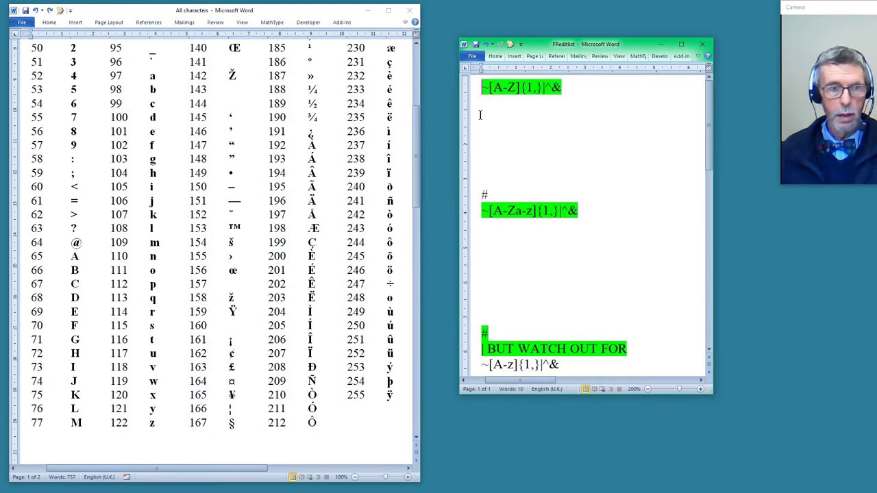
pyautogui.click(242, 198)
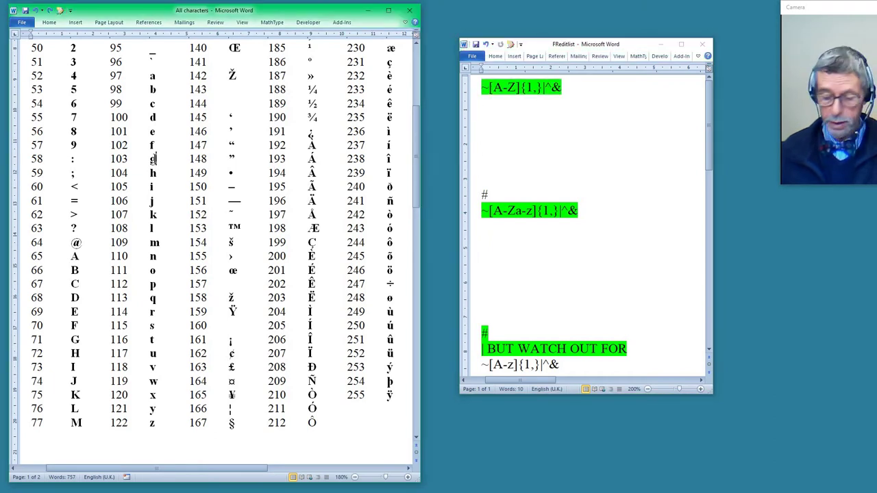
pyautogui.hotkey('ctrl', 'alt', 'f')
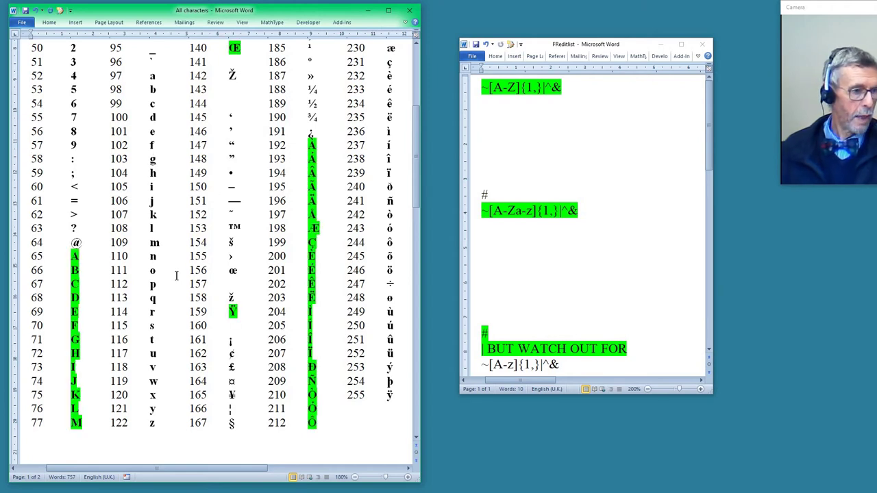
pyautogui.scroll(5, 175, 276)
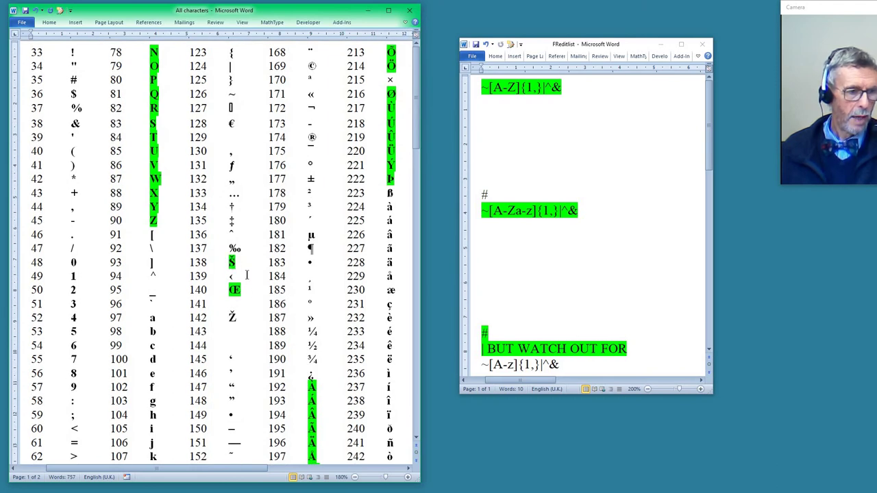
pyautogui.scroll(-2, 248, 272)
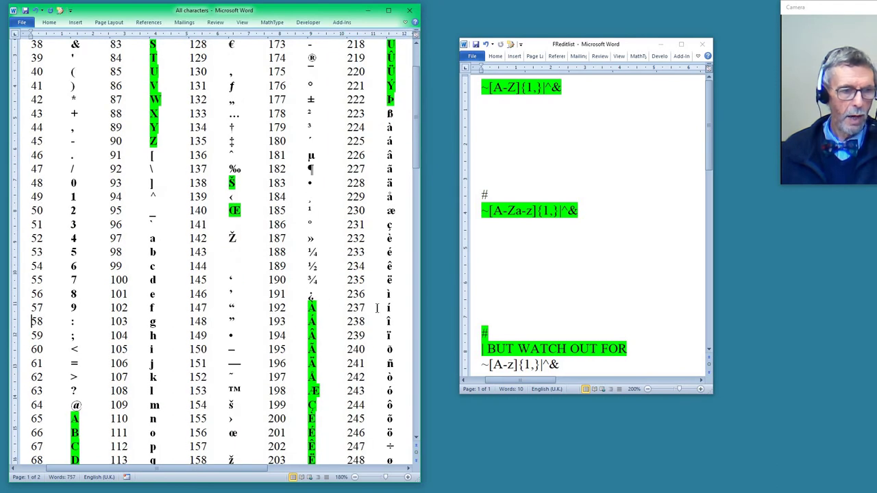
pyautogui.scroll(-1, 318, 327)
pyautogui.scroll(-1, 318, 327)
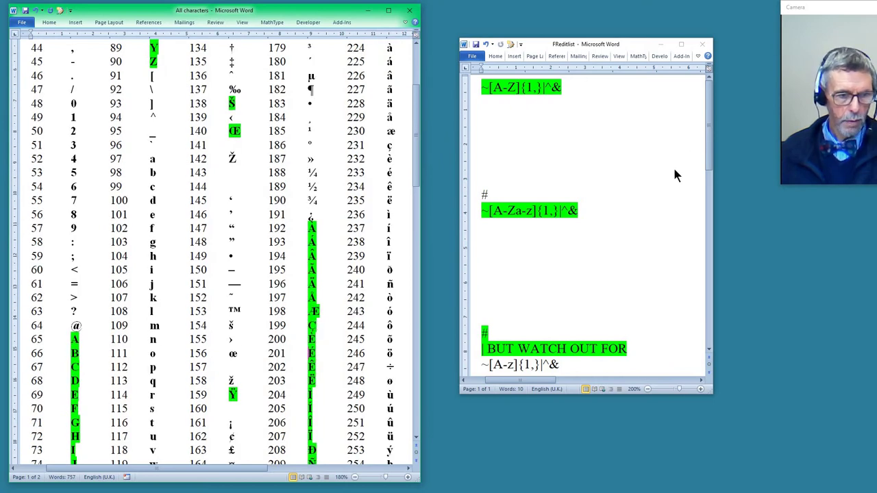
# Step: Delete the ~[A-Z]{1,}|^& entry and its # separator from FReditlist so that the list starts with ~[A-Za-z]{1,}|^&
pyautogui.click(541, 124)
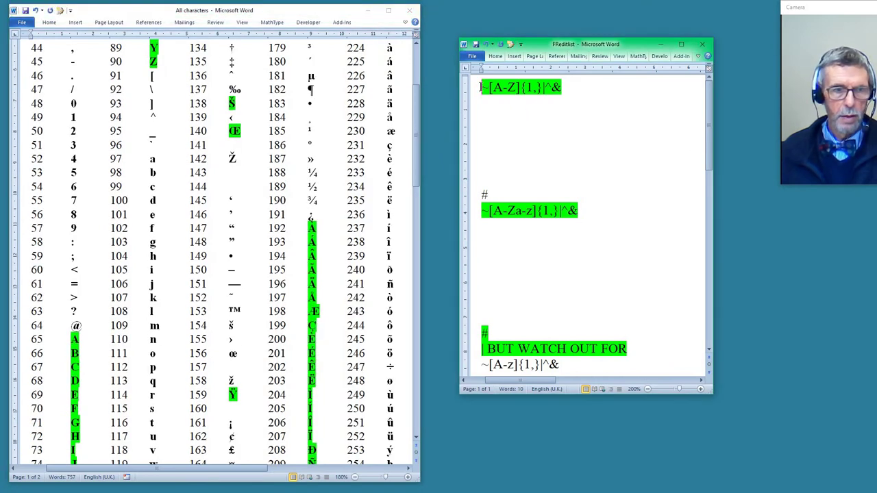
pyautogui.moveTo(474, 148); pyautogui.dragTo(471, 210)
pyautogui.press('Delete')
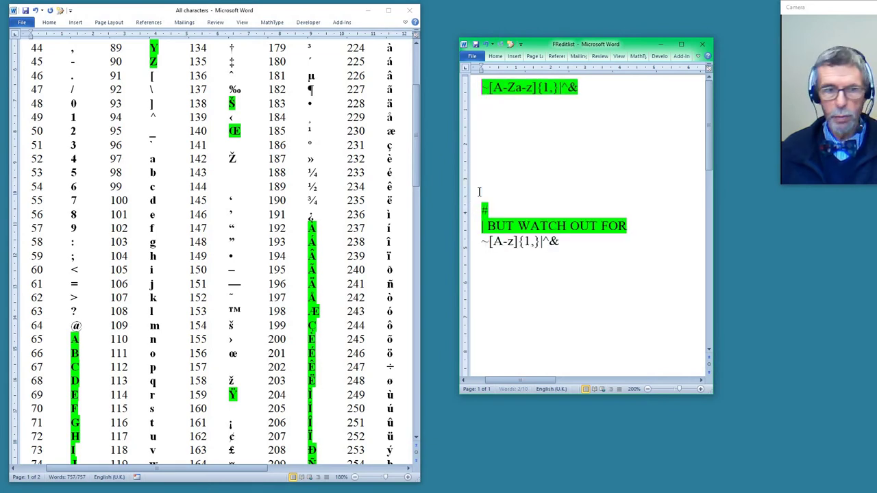
# Step: Clear the uppercase match highlighting from the entire All characters document
pyautogui.click(156, 113)
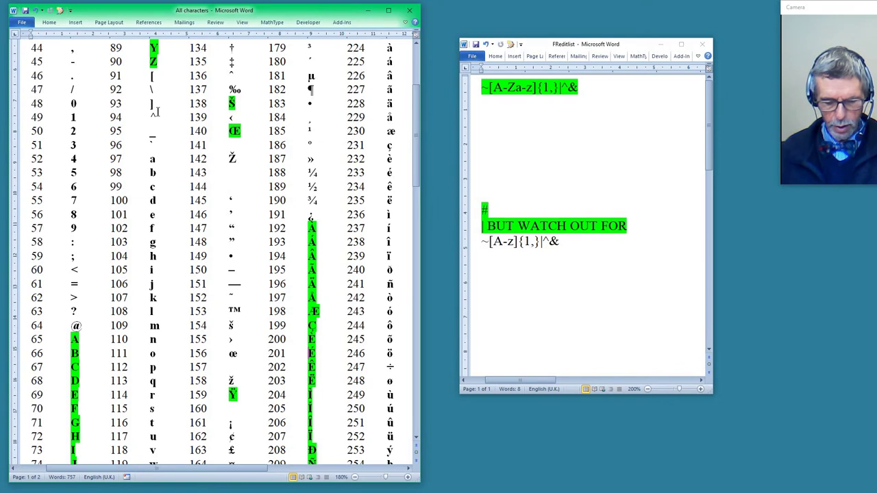
pyautogui.hotkey('ctrl', 'a')
pyautogui.hotkey('ctrl', 'alt', 'h')
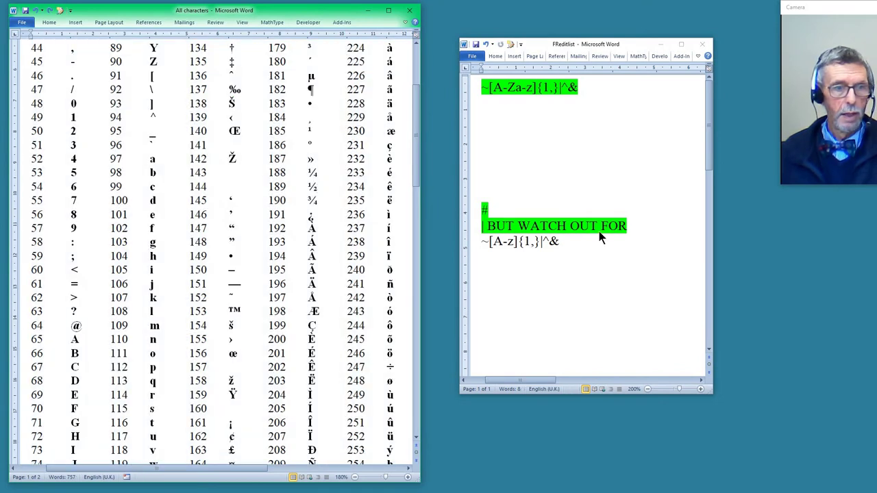
# Step: Run the list with ~[A-Za-z]{1,}|^& on the All characters document and review the characters it matches
pyautogui.click(542, 130)
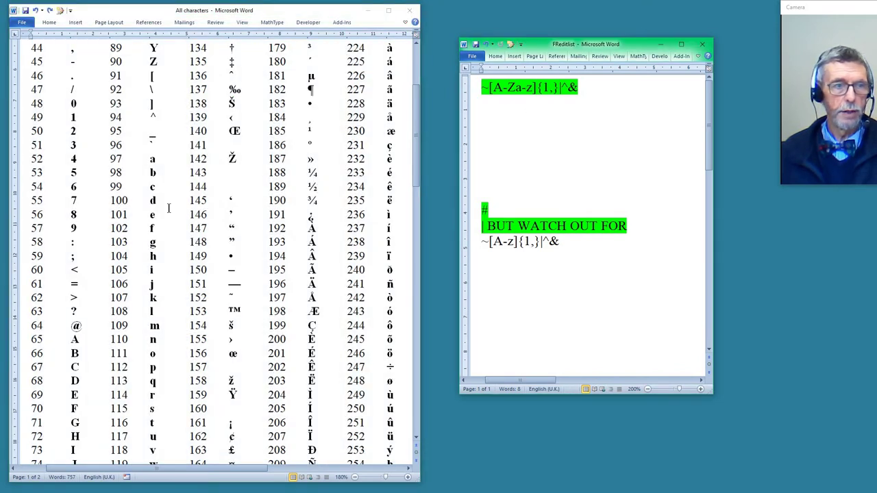
pyautogui.hotkey('alt', 'Tab')
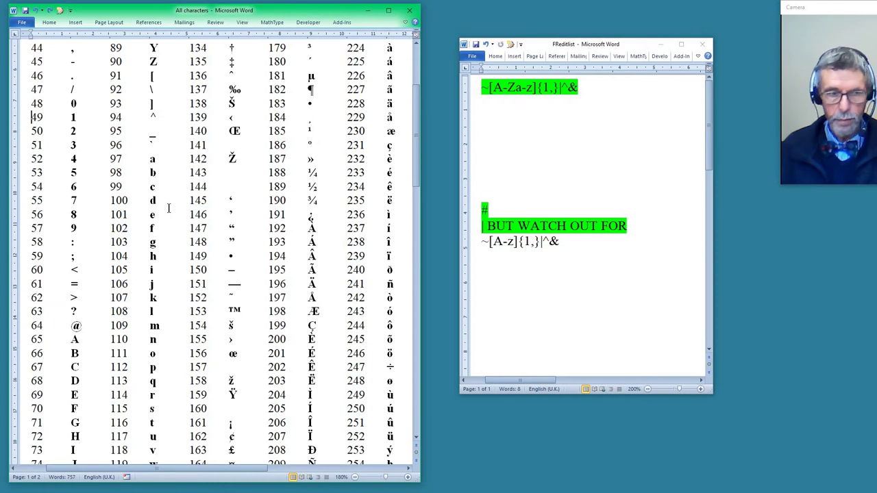
pyautogui.hotkey('ctrl', 'alt', 'shift', 'f')
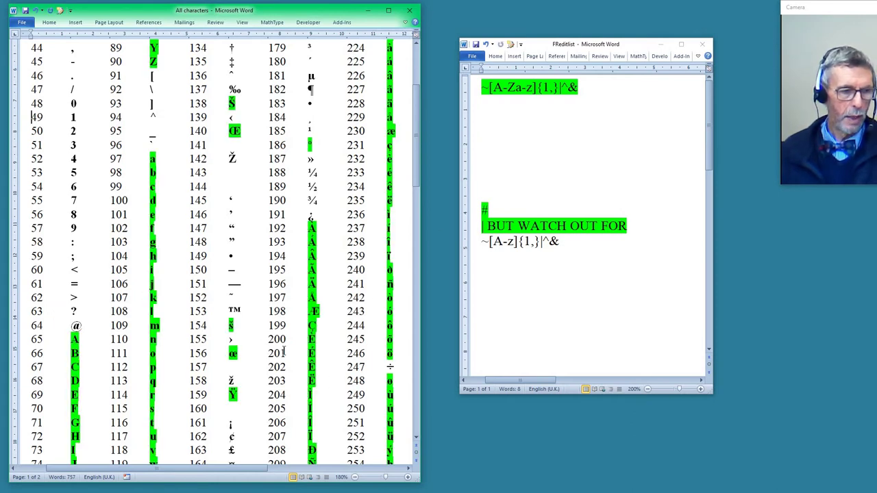
pyautogui.scroll(-2, 283, 351)
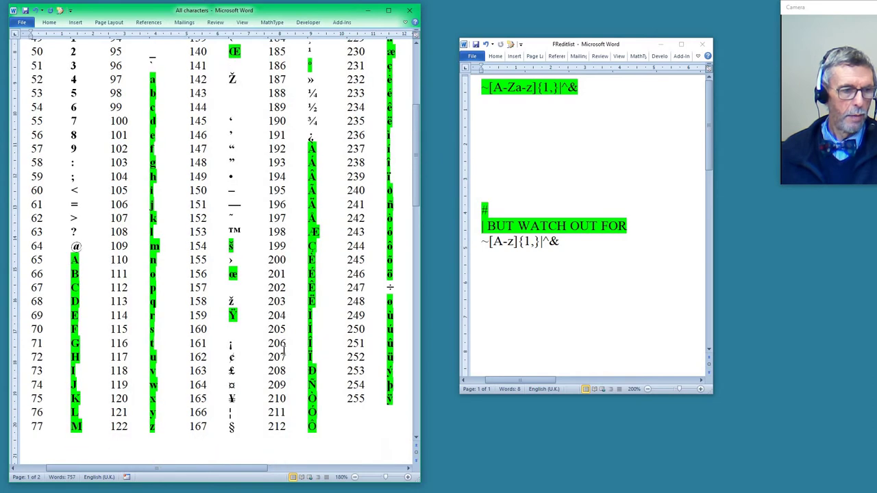
pyautogui.scroll(2, 283, 352)
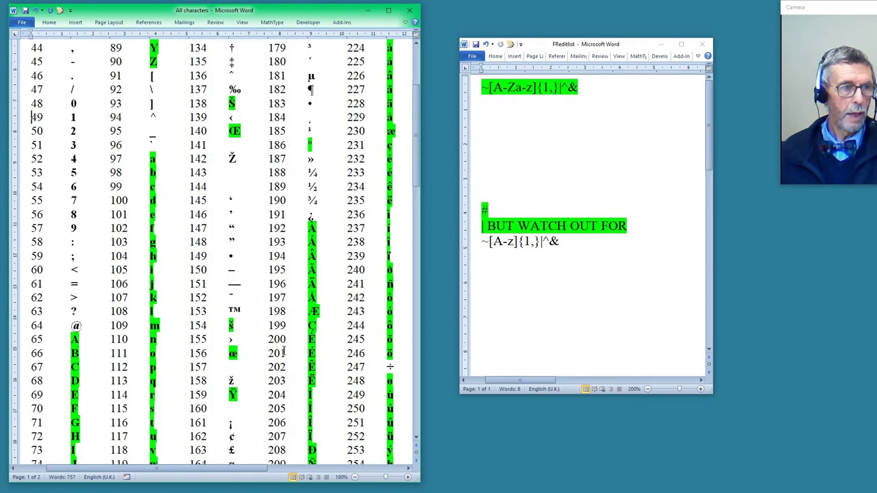
# Step: Delete the ~[A-Za-z]{1,}|^& entry and its # separator from FReditlist, leaving the BUT WATCH OUT FOR comment and ~[A-z]{1,}|^&
pyautogui.click(540, 171)
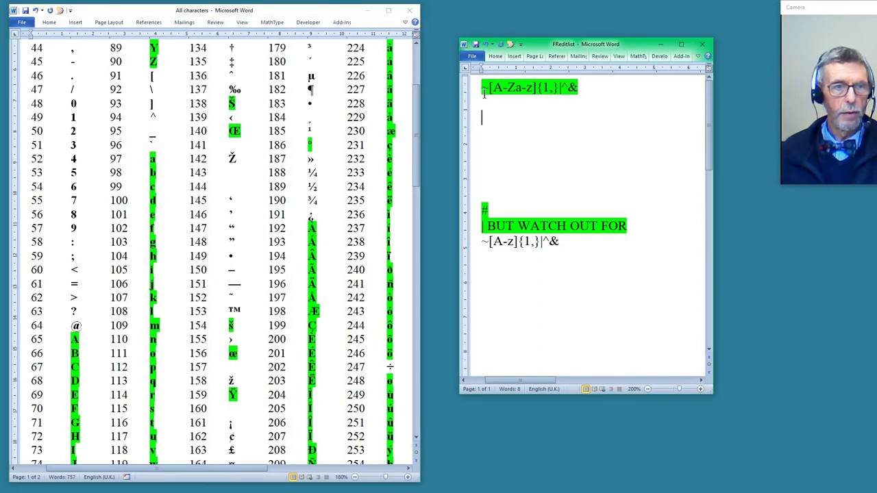
pyautogui.moveTo(478, 83); pyautogui.dragTo(477, 220)
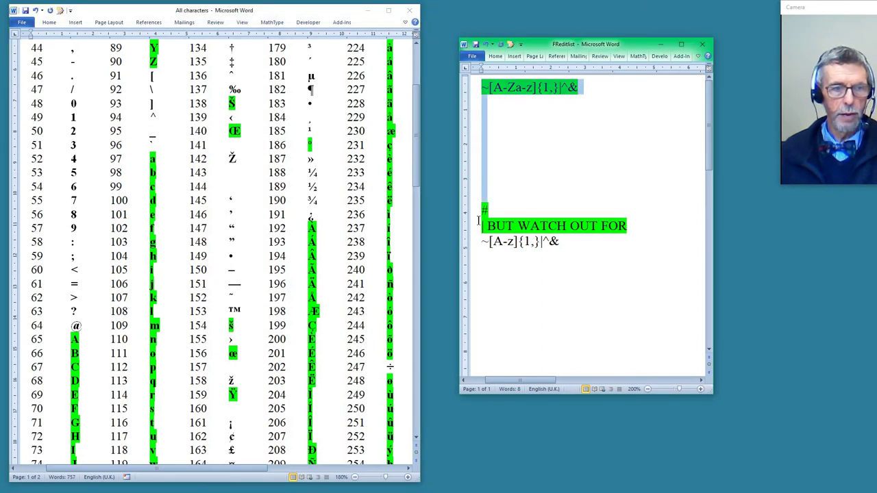
pyautogui.press('Delete')
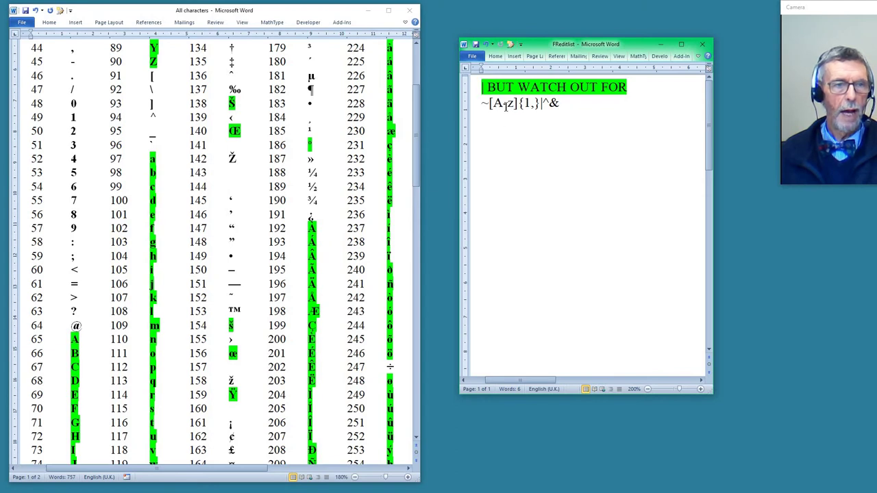
# Step: Clear the highlighting from the whole All characters document and place the cursor before the letter A beside code 65
pyautogui.hotkey('alt', 'Tab')
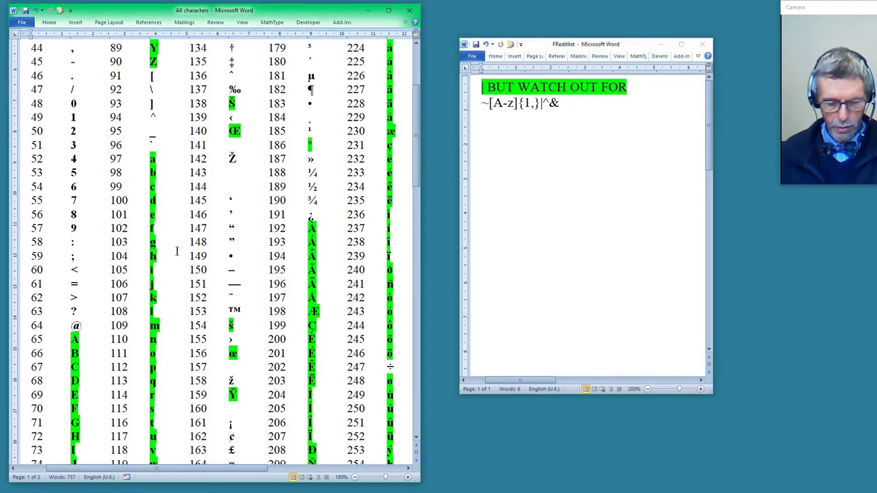
pyautogui.hotkey('ctrl', 'a')
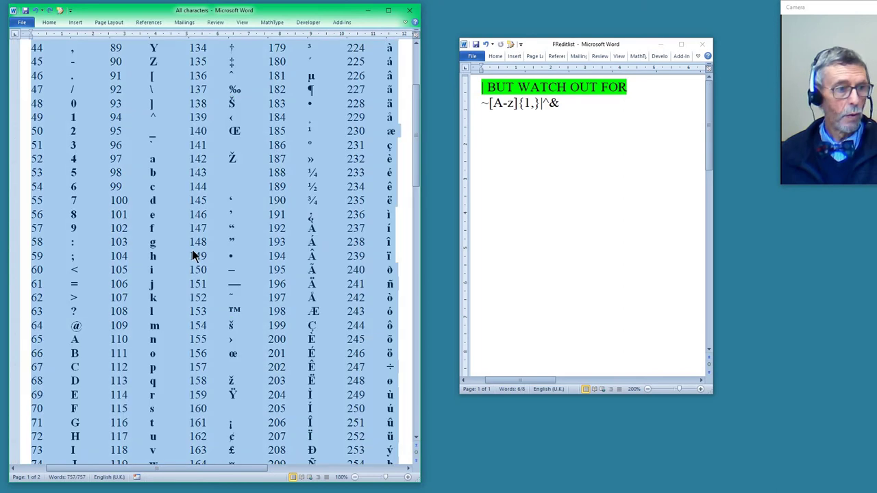
pyautogui.hotkey('ctrl', 'z')
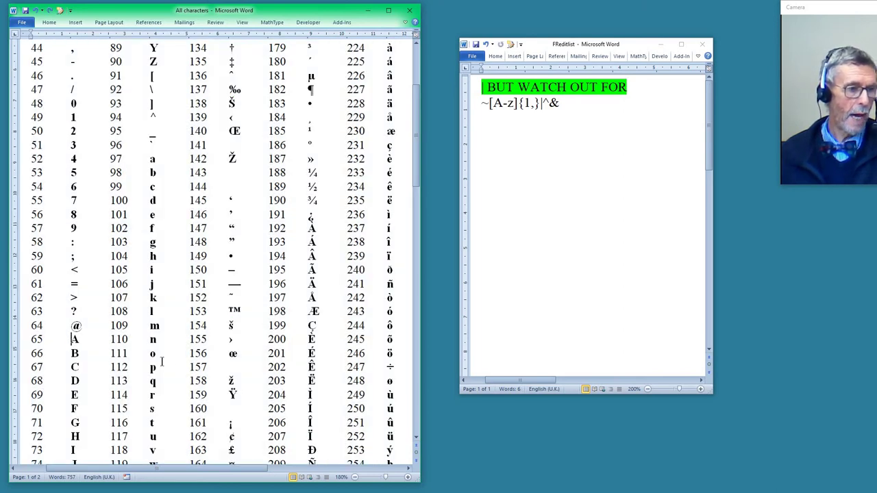
pyautogui.scroll(-4, 173, 359)
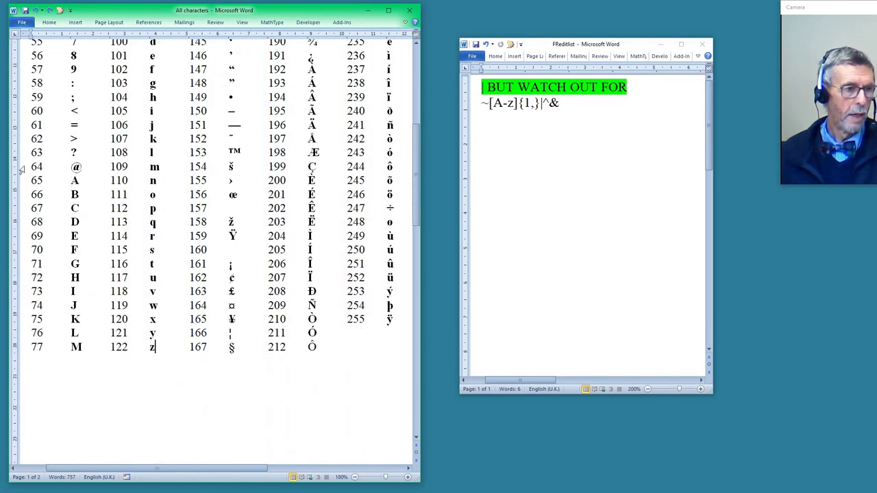
pyautogui.click(61, 181)
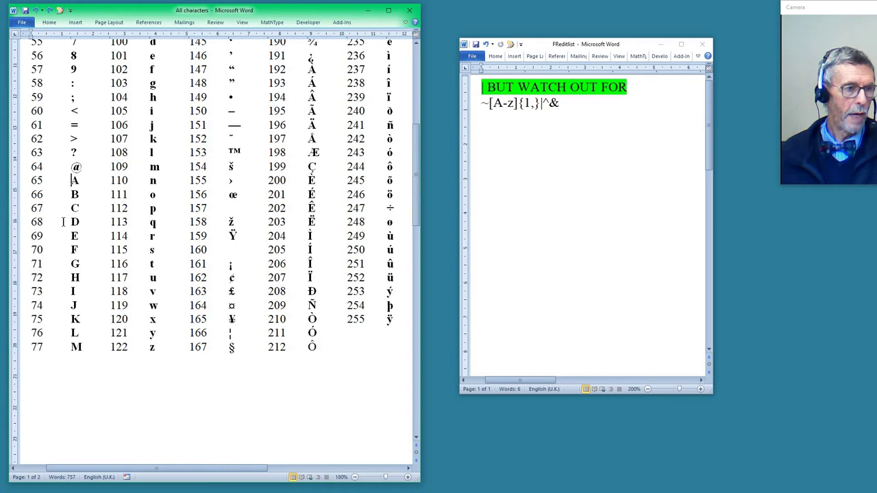
# Step: Highlight the ~[A-z]{1,}|^& entry in FReditlist in yellow
pyautogui.doubleClick(152, 347)
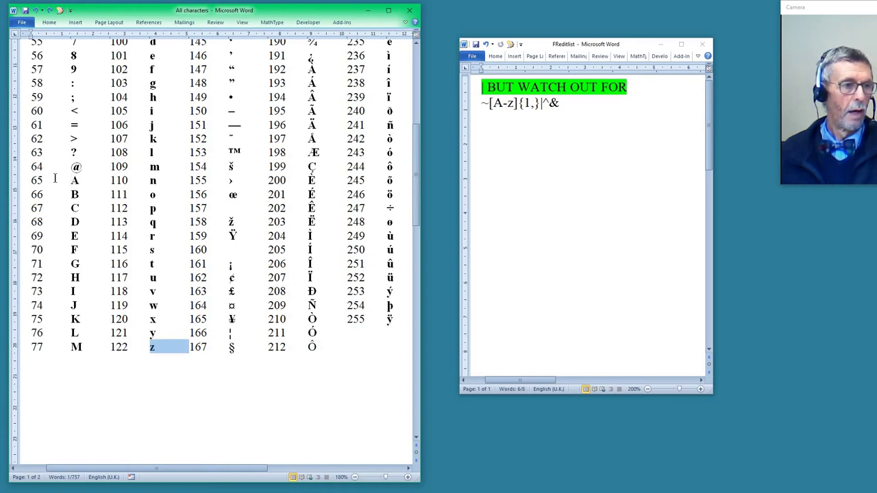
pyautogui.click(612, 117)
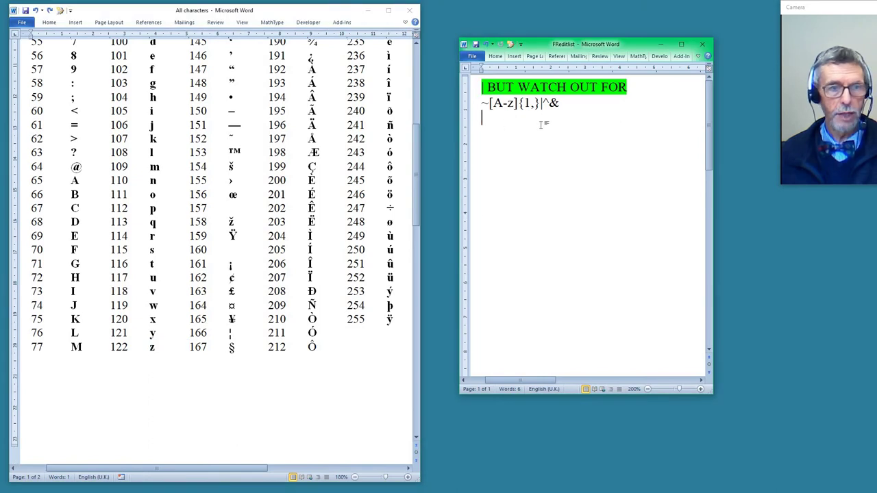
pyautogui.click(471, 106)
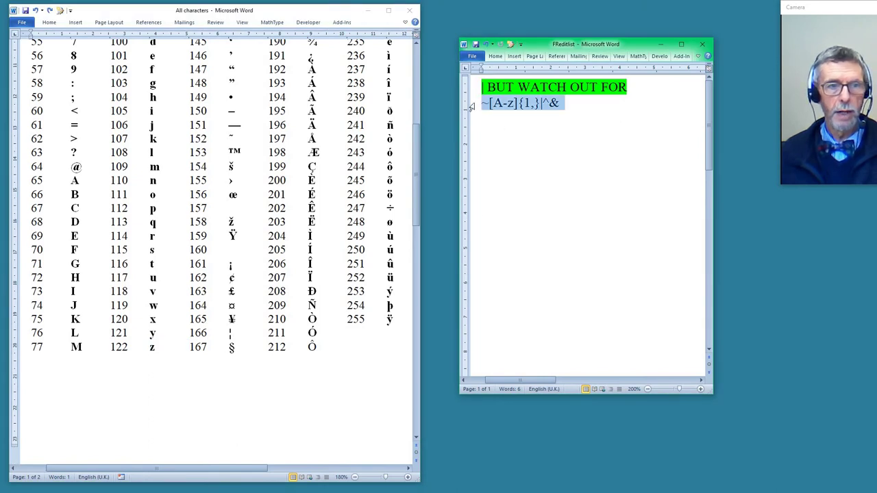
pyautogui.hotkey('ctrl', 'alt', 'h')
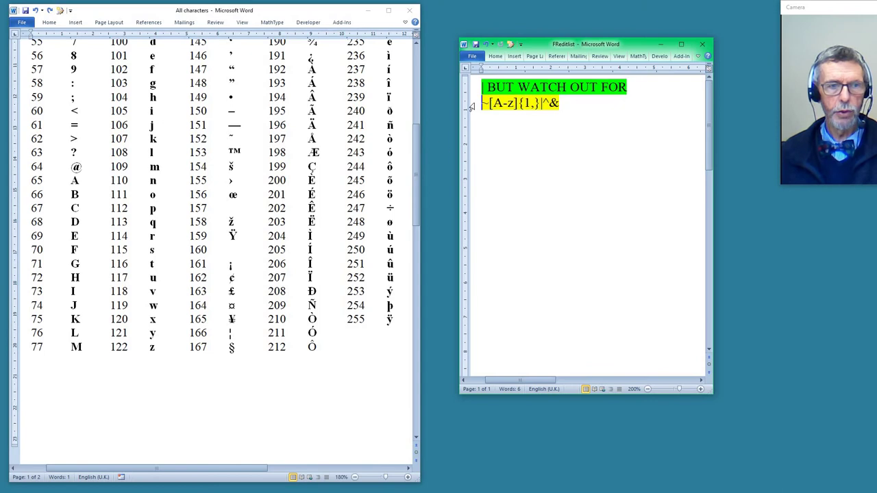
# Step: Run the ~[A-z]{1,}|^& list on the All characters document and review the characters between Z and a
pyautogui.click(97, 161)
pyautogui.click(113, 185)
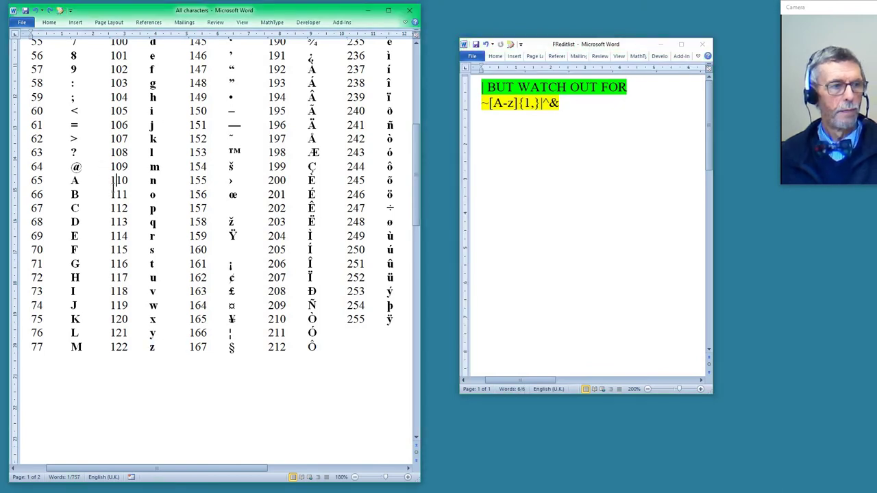
pyautogui.hotkey('ctrl', 'alt', 'h')
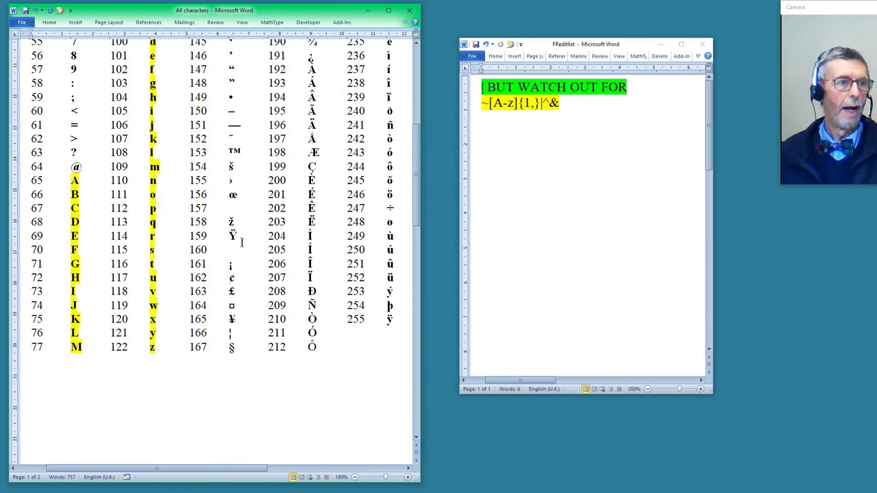
pyautogui.scroll(6, 241, 242)
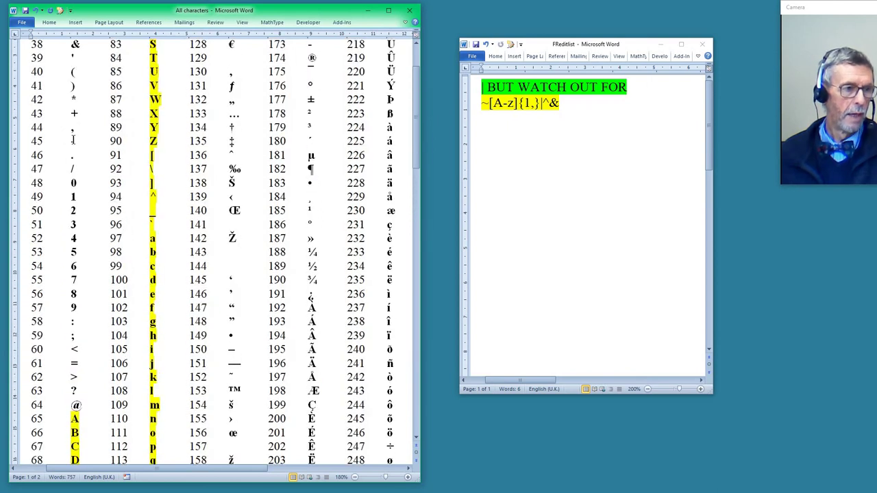
pyautogui.moveTo(149, 167); pyautogui.dragTo(153, 172)
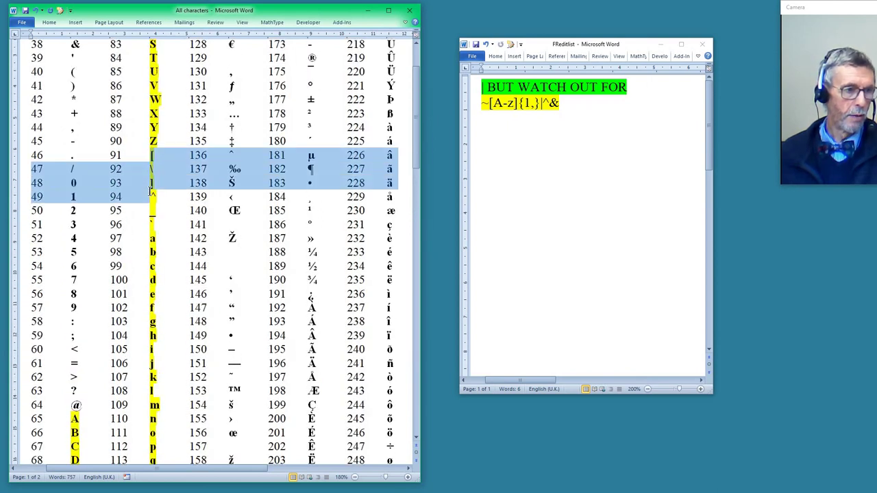
pyautogui.click(153, 172)
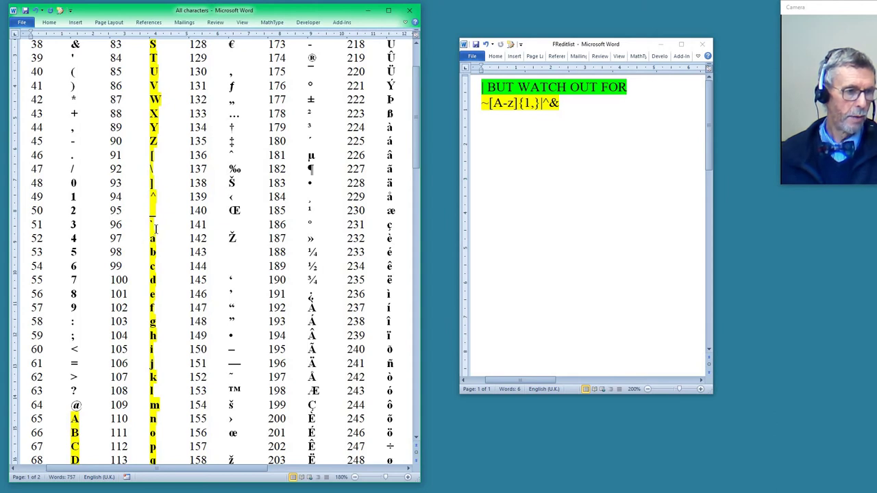
pyautogui.click(330, 262)
pyautogui.scroll(-3, 344, 375)
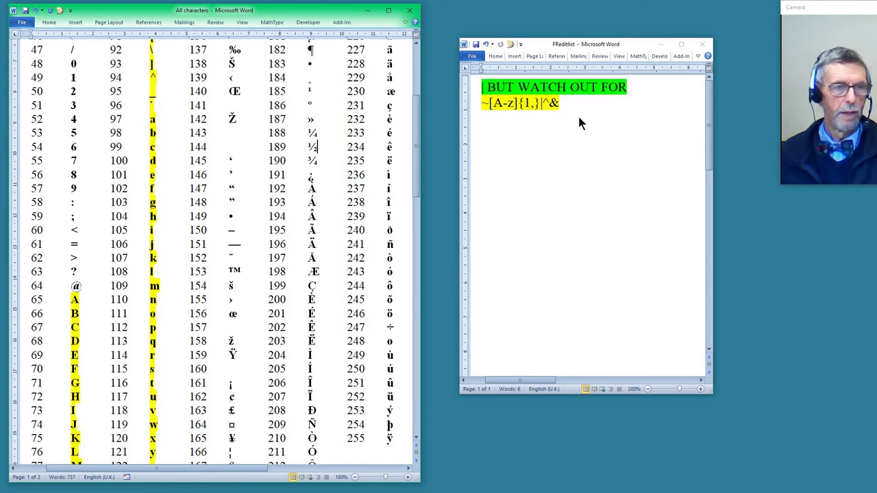
# Step: Change the character range in the highlighted FReditlist entry to [A-Za-z]
pyautogui.click(504, 103)
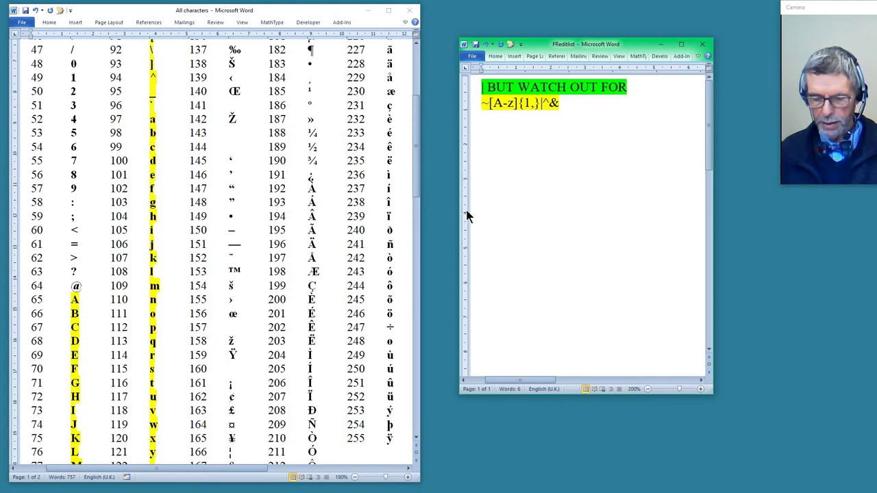
pyautogui.click(509, 106)
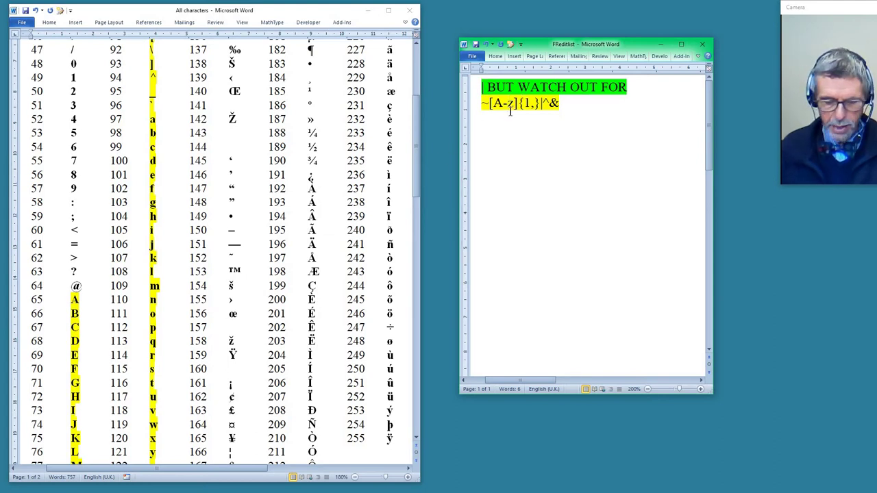
pyautogui.write('Z')
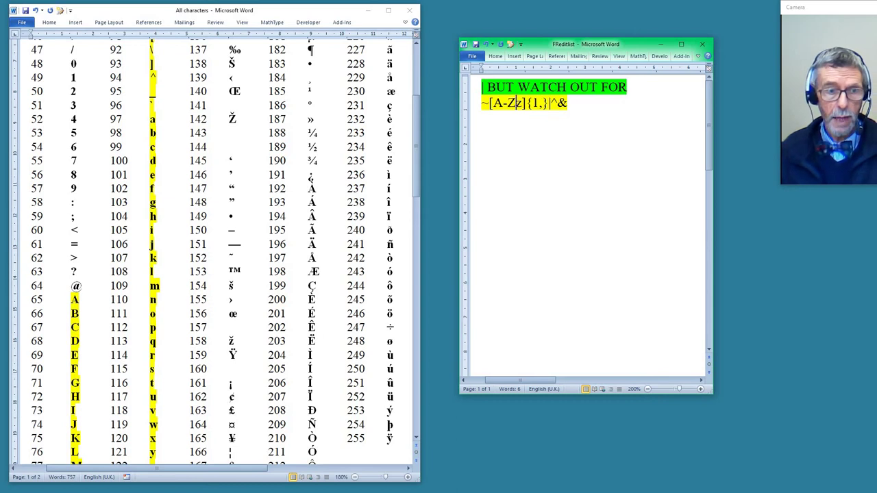
pyautogui.write('a-')
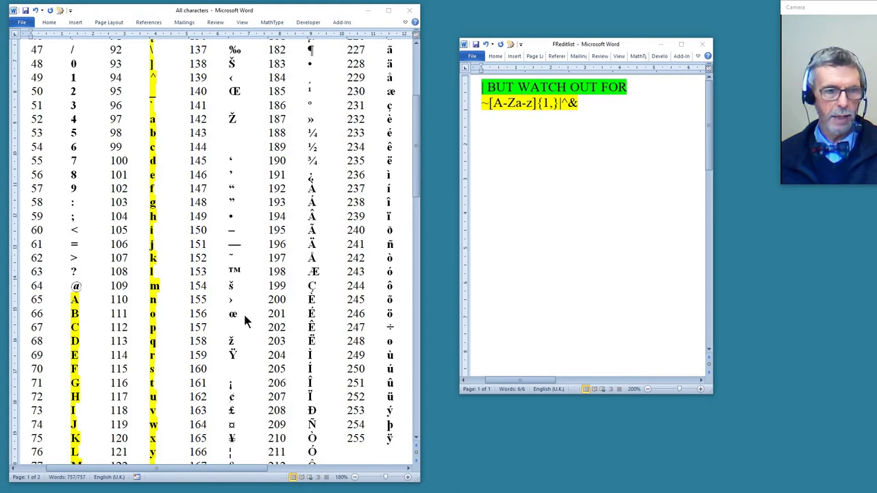
# Step: Clear the highlighting from the whole All characters document and bring up the Korean references on its second page
pyautogui.click(207, 312)
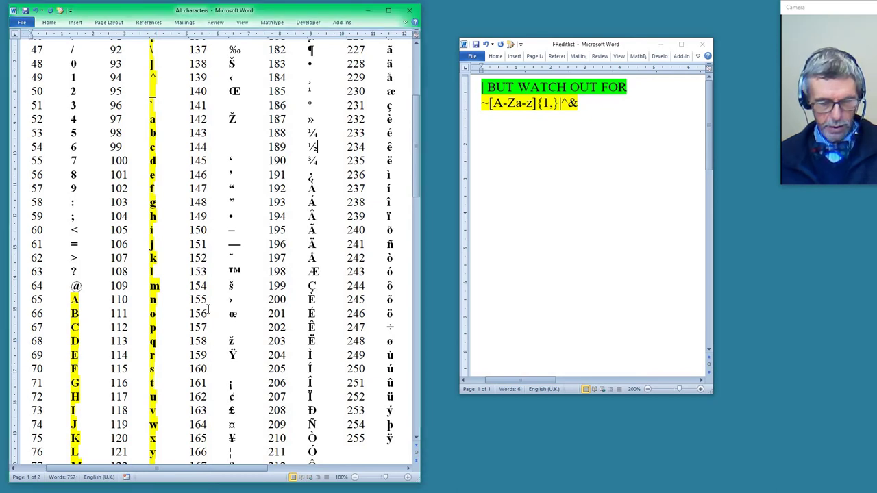
pyautogui.hotkey('ctrl', 'a')
pyautogui.hotkey('ctrl', 'alt', 'h')
pyautogui.click(208, 309)
pyautogui.scroll(-2, 208, 308)
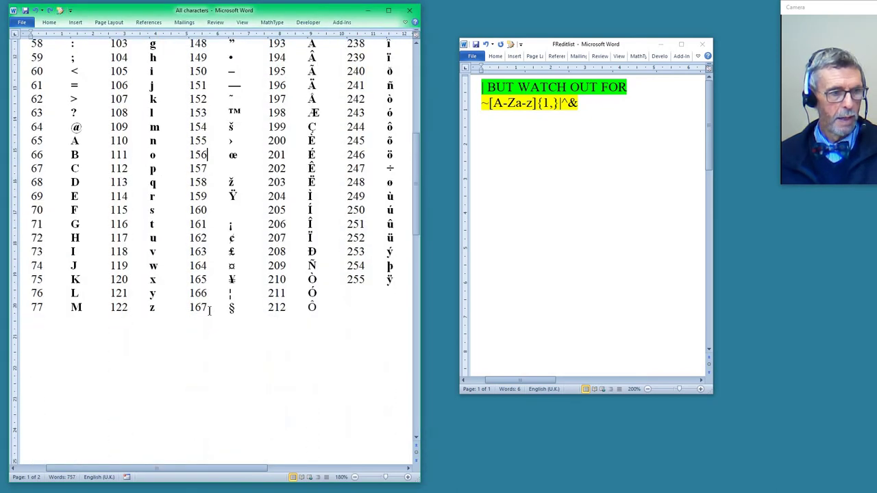
pyautogui.scroll(-5, 208, 312)
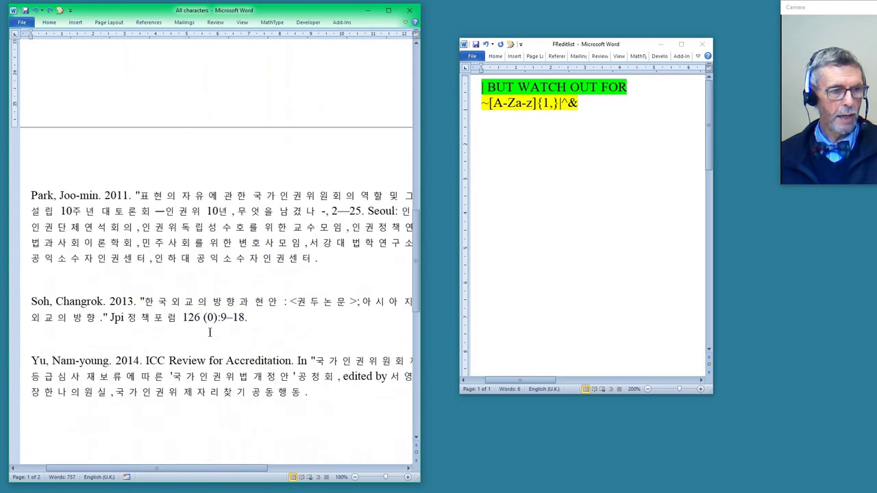
pyautogui.scroll(-1, 210, 332)
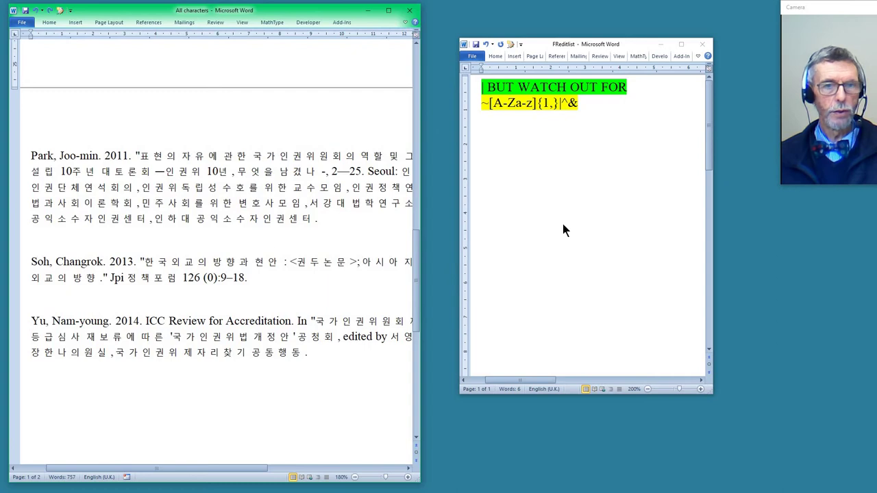
# Step: Add the comment | Also works for unicodes and the line 표 현 의 자 유 에 관 한 국 가 인 to FReditlist, preceded by a blank line
pyautogui.hotkey('alt', 'Tab')
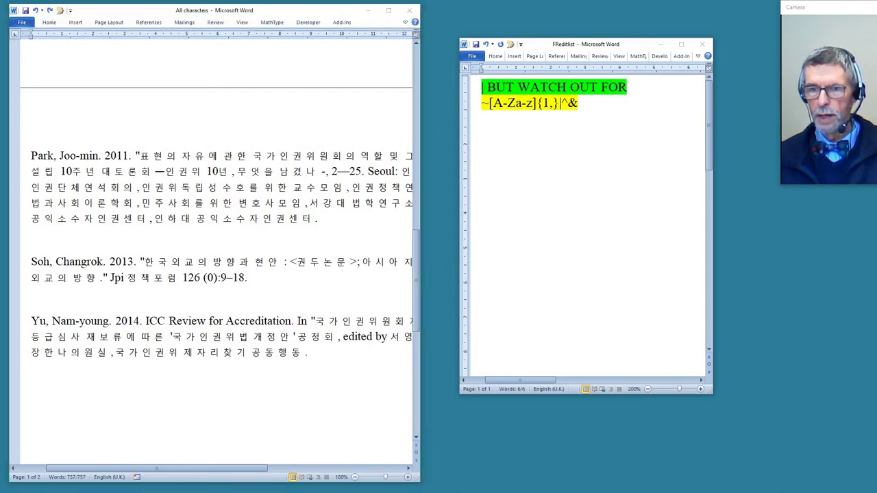
pyautogui.click(541, 172)
pyautogui.moveTo(552, 121); pyautogui.dragTo(473, 85)
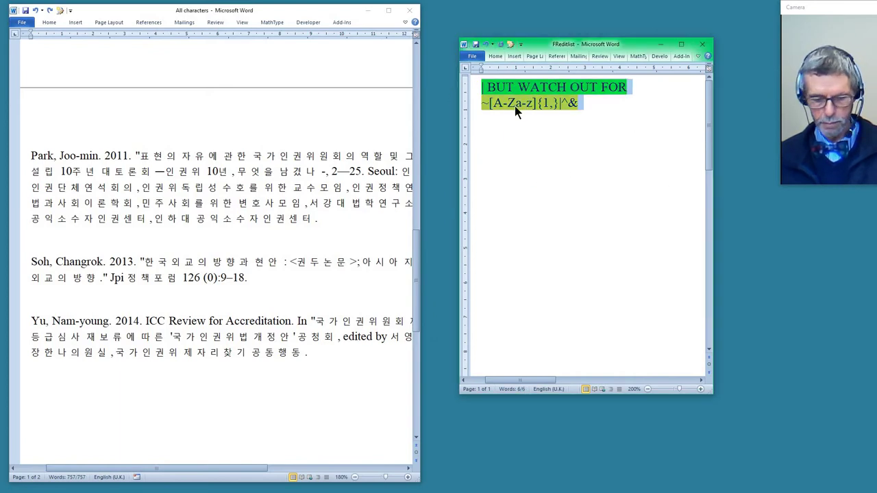
pyautogui.click(536, 161)
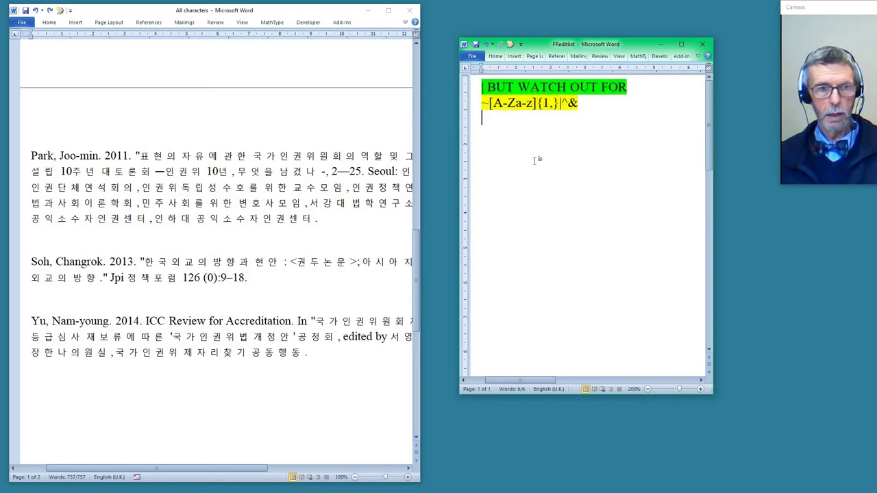
pyautogui.write('Also works for unicodes 표 현 의 자 유 에 관 한 국 가 인')
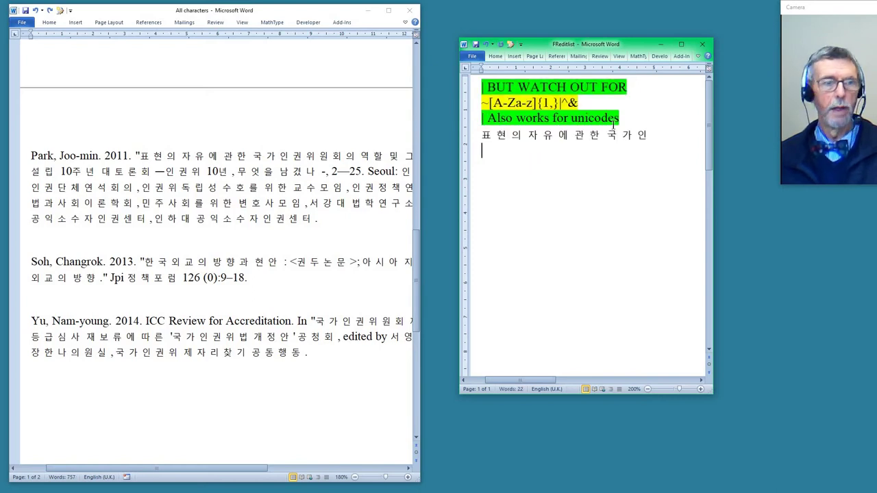
pyautogui.click(481, 118)
pyautogui.press('Return')
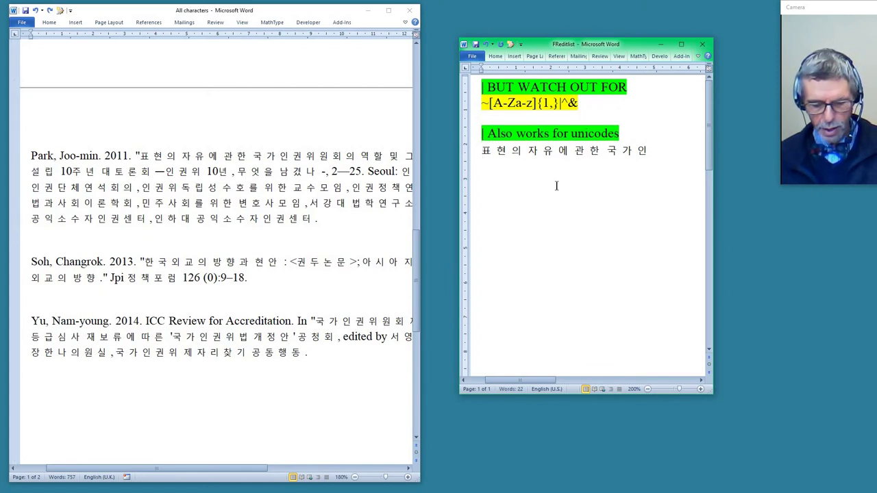
# Step: Look up the Unicode values and FRedit find codes of the characters 표 and 의 in FReditlist's Korean line
pyautogui.hotkey('ctrl', 'alt', 'u')
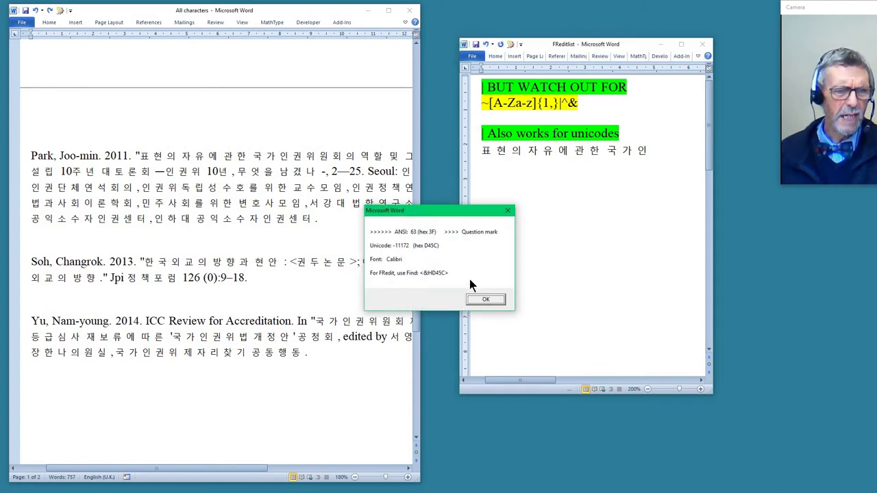
pyautogui.click(485, 300)
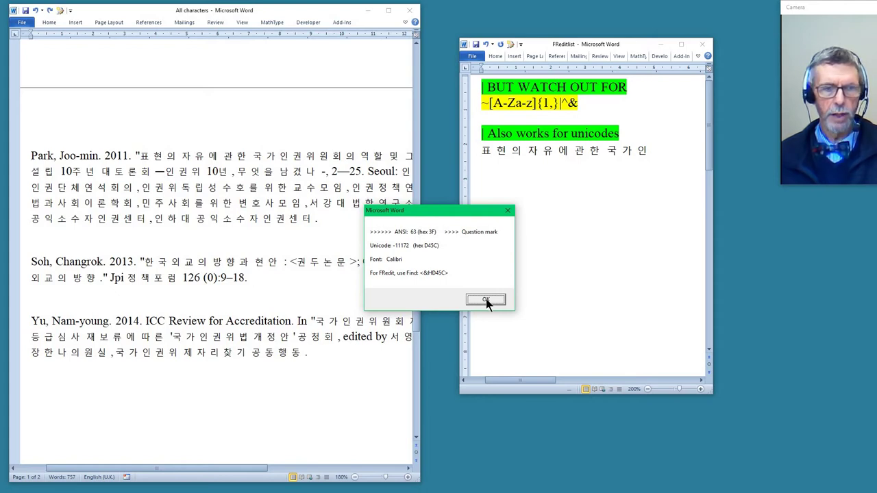
pyautogui.click(489, 298)
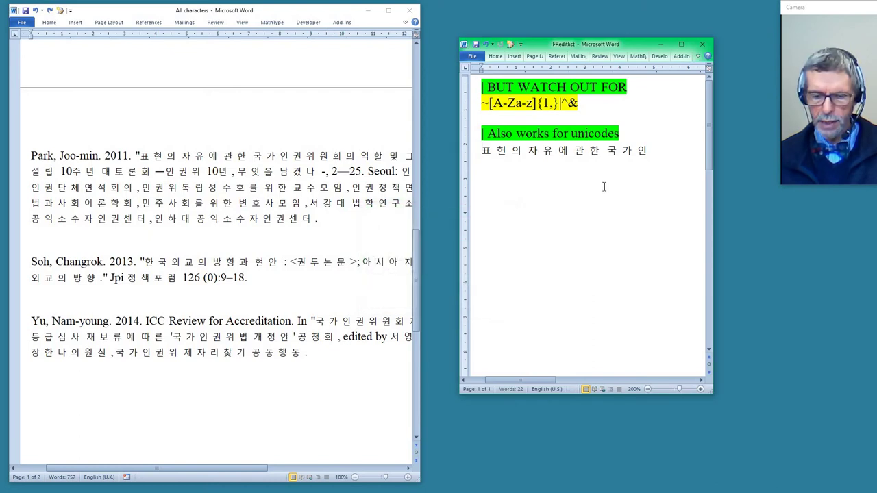
pyautogui.click(515, 151)
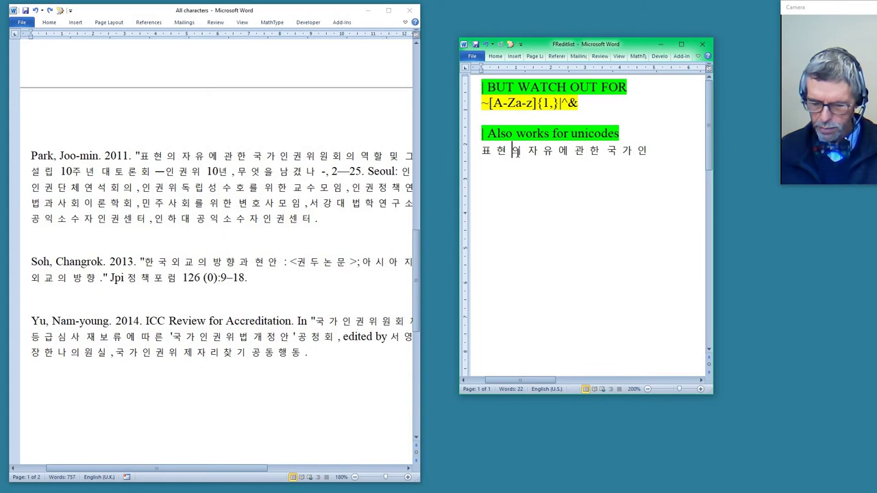
pyautogui.hotkey('ctrl', 'alt', 'u')
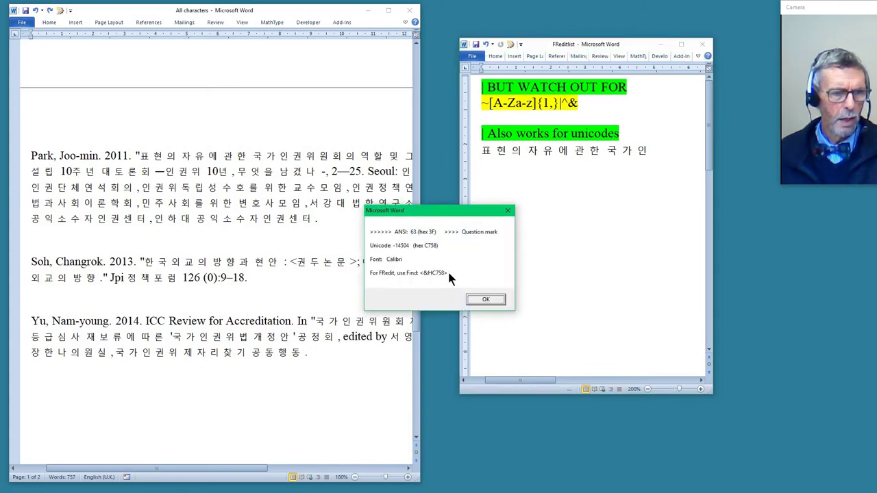
pyautogui.click(486, 299)
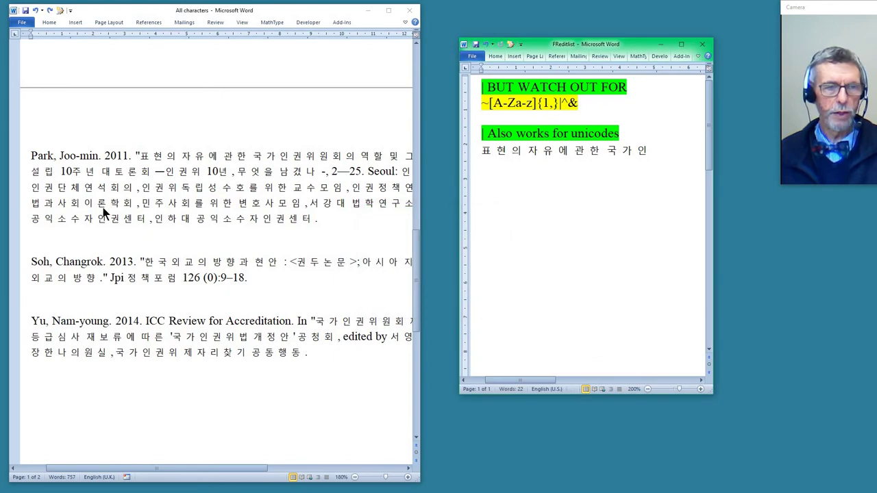
# Step: Delete the BUT WATCH OUT FOR comment line from FReditlist
pyautogui.moveTo(165, 173); pyautogui.dragTo(235, 219)
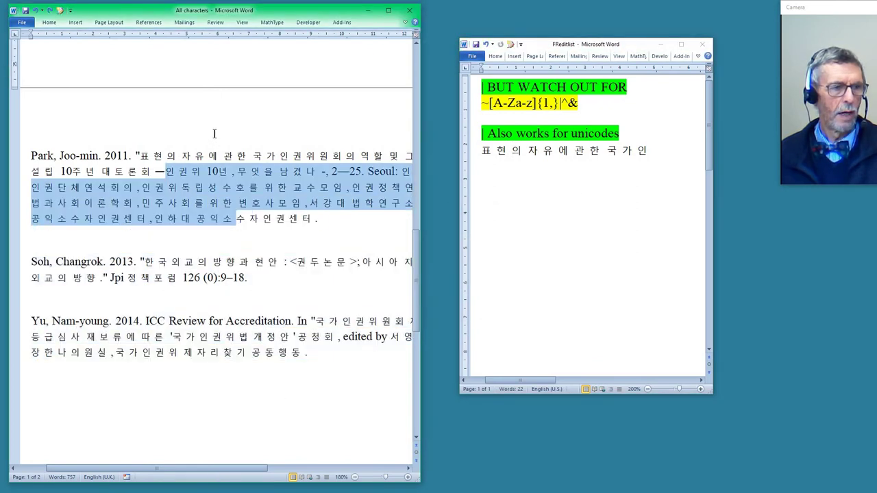
pyautogui.click(238, 171)
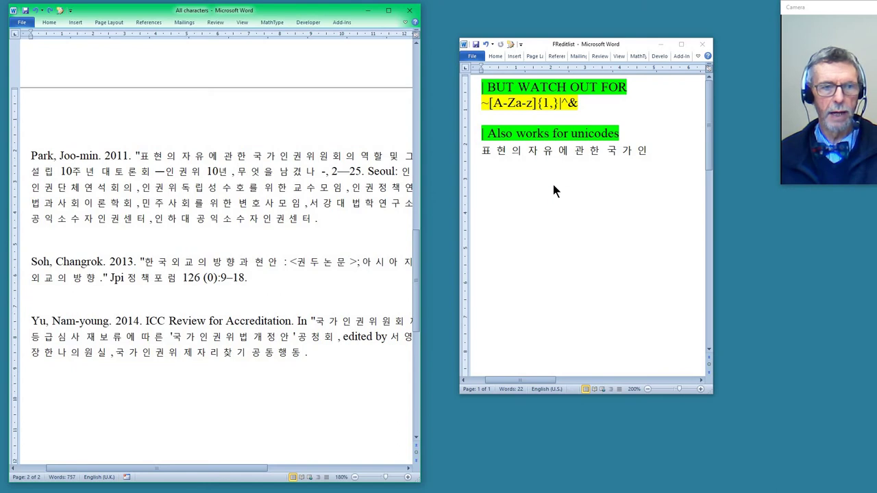
pyautogui.click(583, 118)
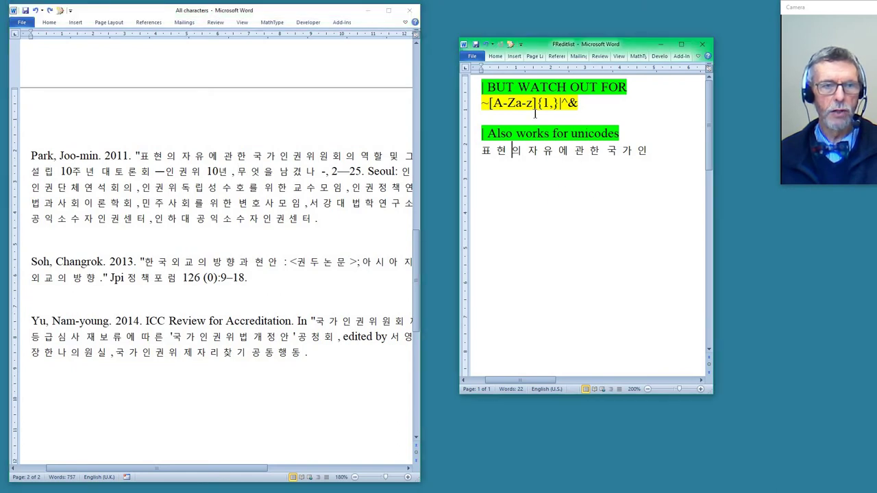
pyautogui.click(471, 92)
pyautogui.press('Delete')
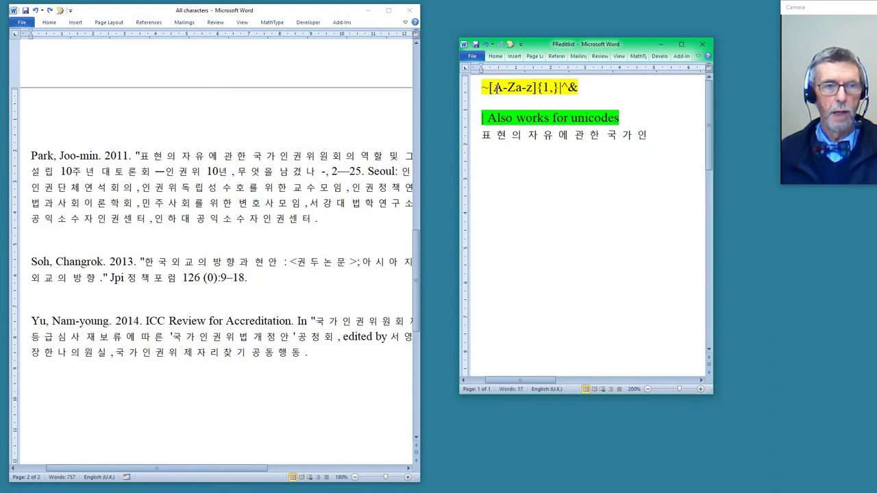
# Step: Replace the capital A in FReditlist's wildcard range with the character 표 copied from the first Korean reference in All characters
pyautogui.moveTo(494, 89); pyautogui.dragTo(503, 89)
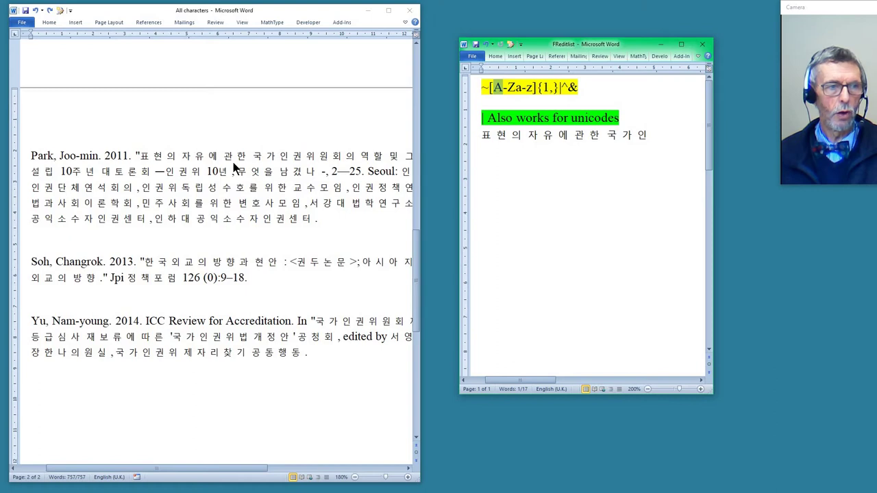
pyautogui.click(185, 169)
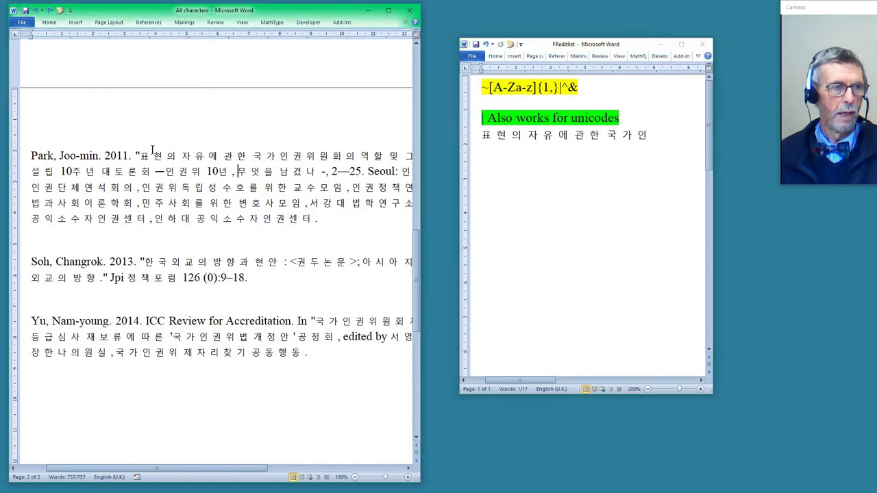
pyautogui.moveTo(140, 155); pyautogui.dragTo(150, 156)
pyautogui.hotkey('ctrl', 'c')
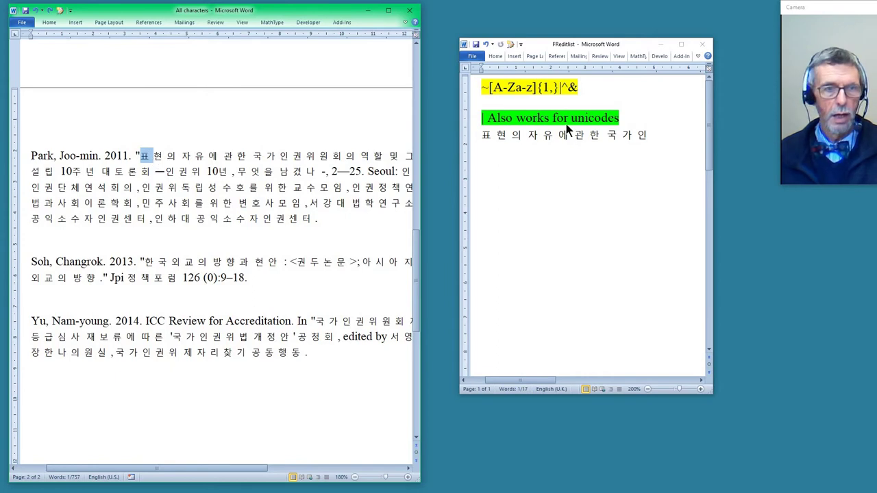
pyautogui.doubleClick(503, 89)
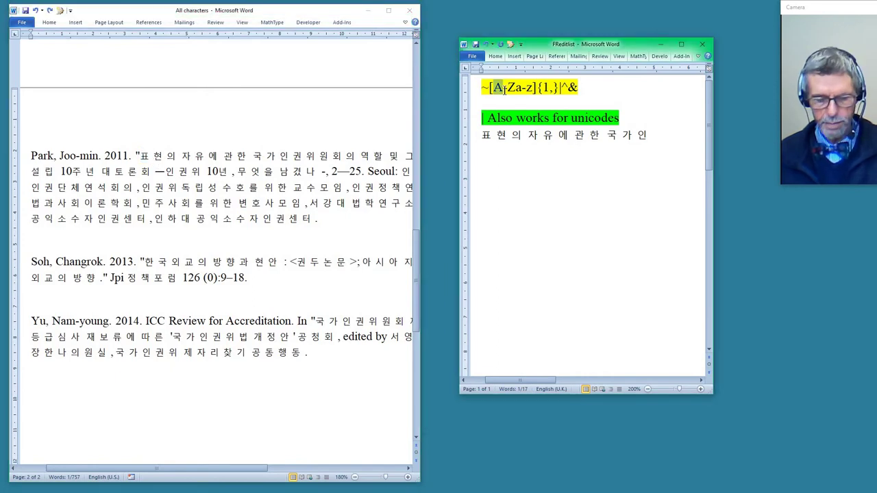
pyautogui.hotkey('ctrl', 'v')
# Step: Replace Za-z in FReditlist's wildcard range with the character 모 copied from All characters, and check the line with formatting marks shown
pyautogui.click(257, 195)
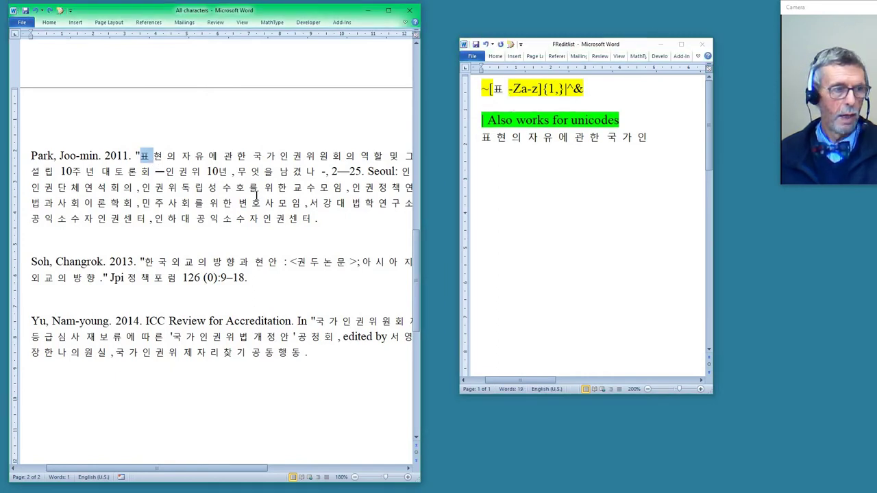
pyautogui.moveTo(278, 203); pyautogui.dragTo(287, 204)
pyautogui.hotkey('ctrl', 'c')
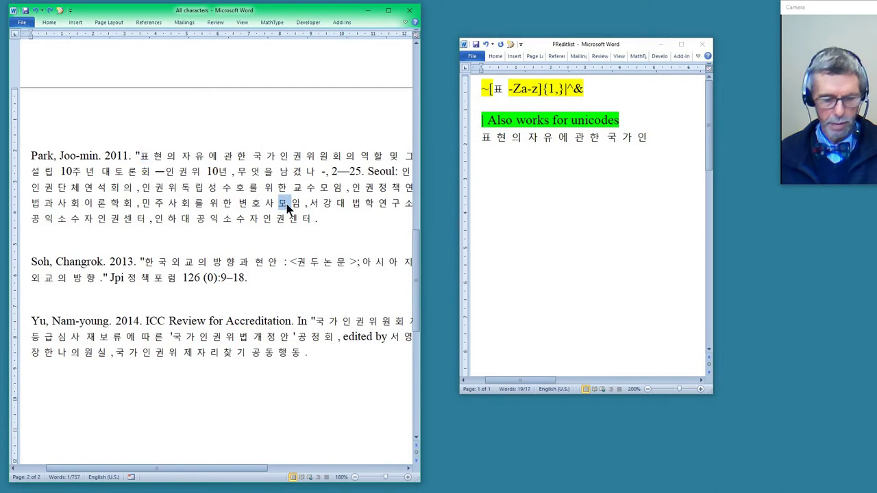
pyautogui.click(517, 89)
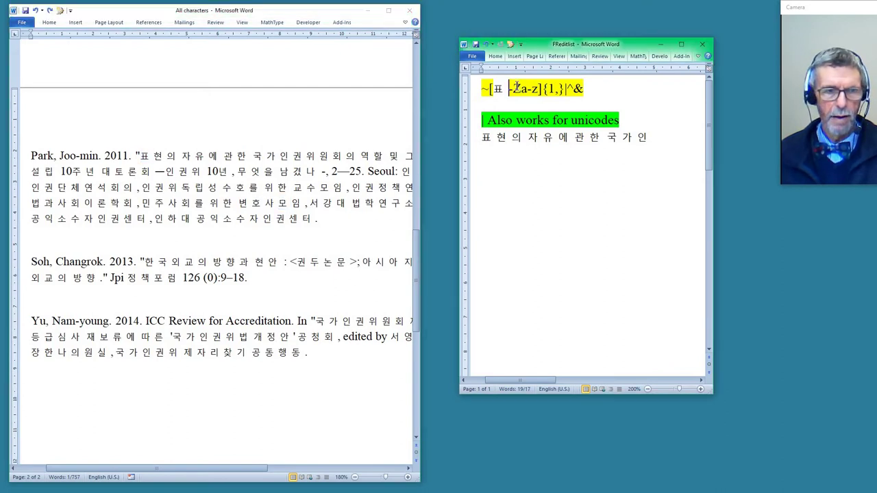
pyautogui.moveTo(509, 88); pyautogui.dragTo(539, 94)
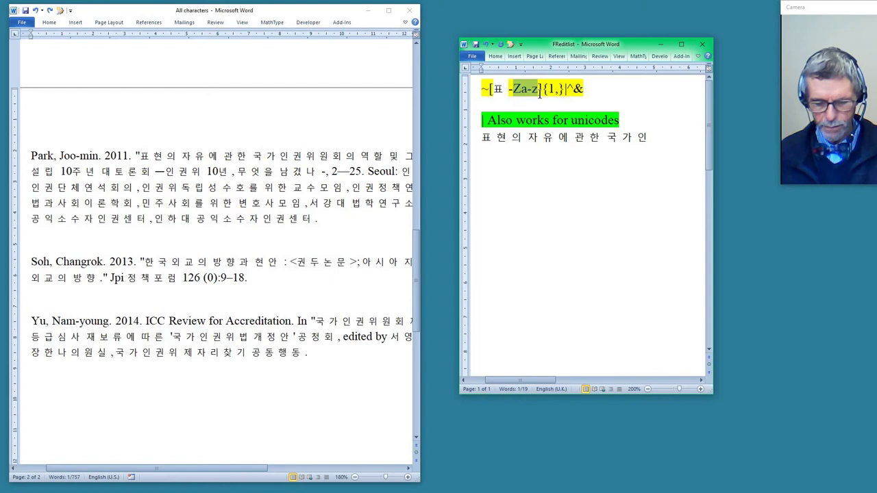
pyautogui.hotkey('ctrl', 'v')
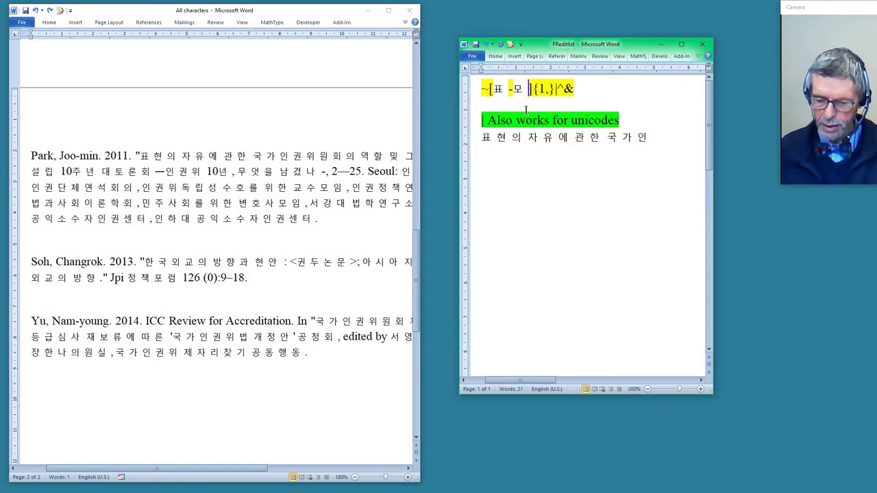
pyautogui.hotkey('ctrl', 'shift', '8')
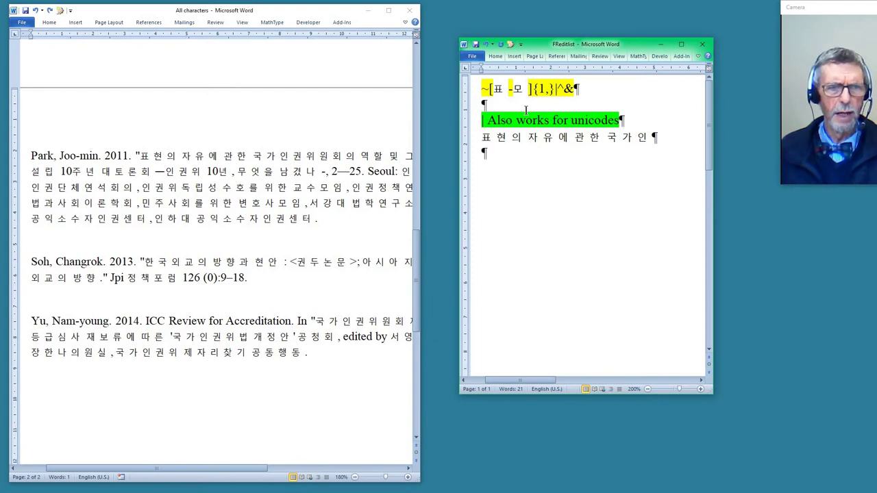
pyautogui.hotkey('ctrl', 'shift', '8')
# Step: Highlight FReditlist's whole wildcard line in green and put a # on the blank line beneath it
pyautogui.click(472, 92)
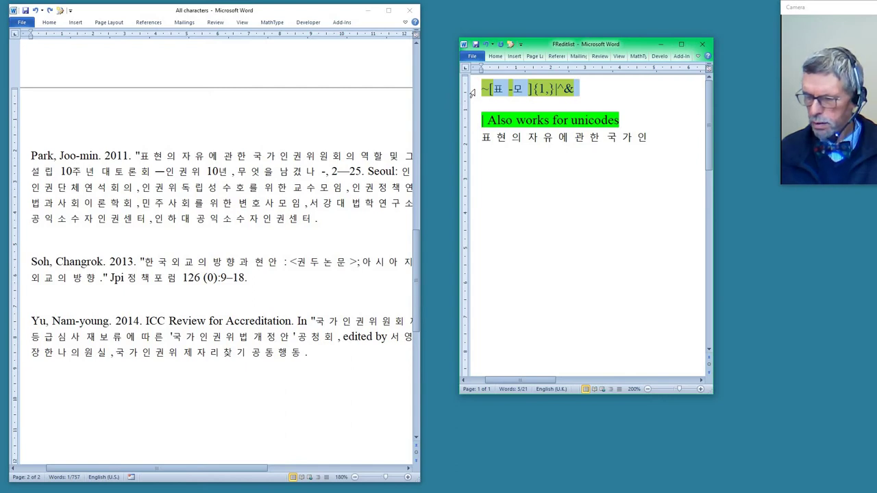
pyautogui.press('Right')
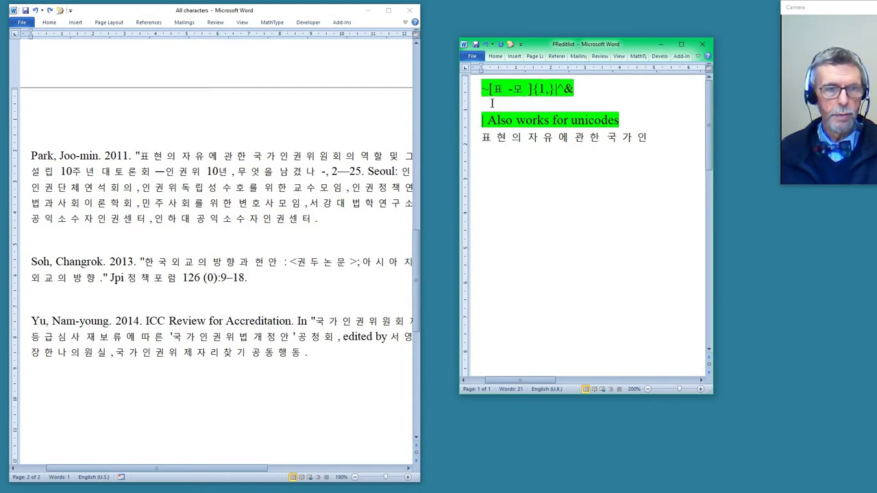
pyautogui.write('#')
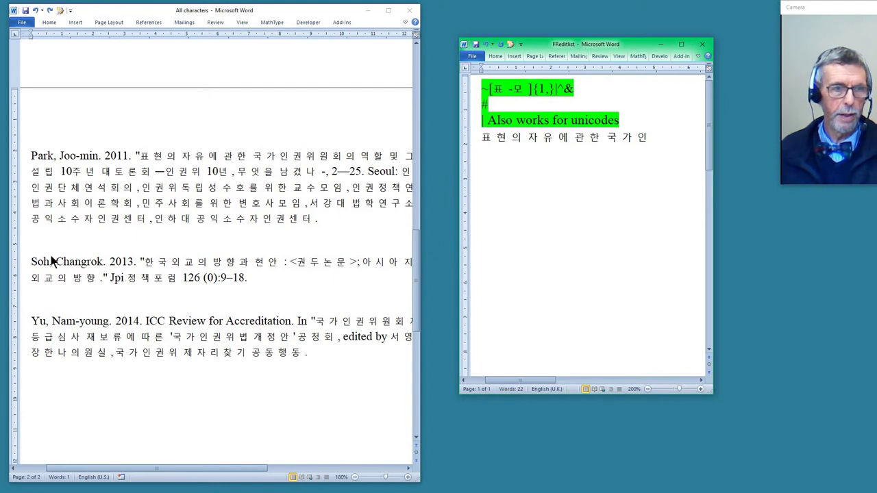
# Step: Try to run FRedit on All characters with the range 표 to 모
pyautogui.click(177, 202)
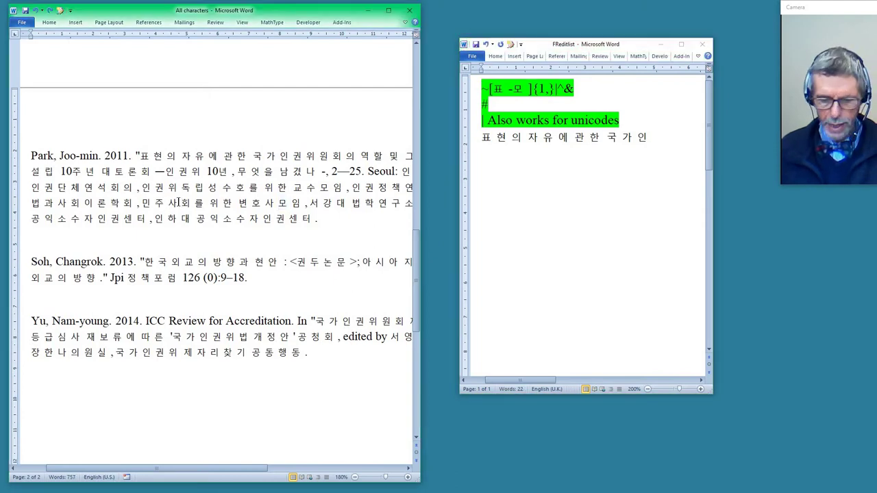
pyautogui.hotkey('alt', 'Tab')
pyautogui.hotkey('ctrl', 'alt', 'f')
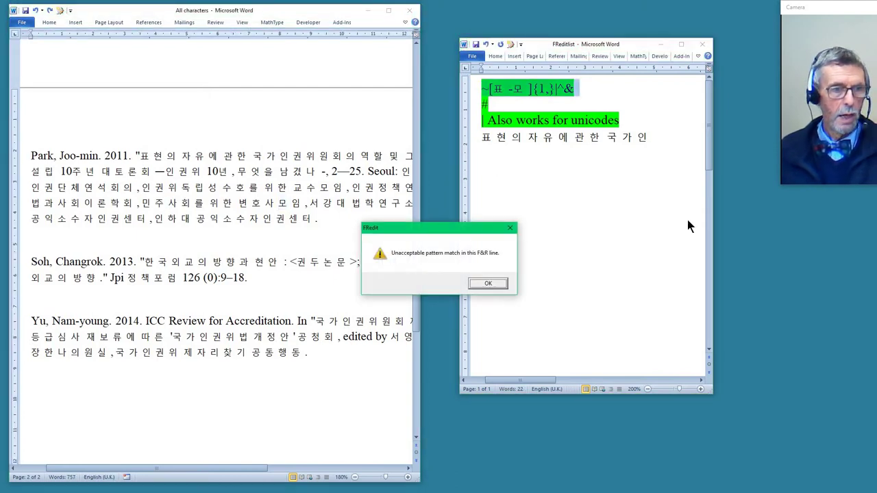
pyautogui.click(487, 283)
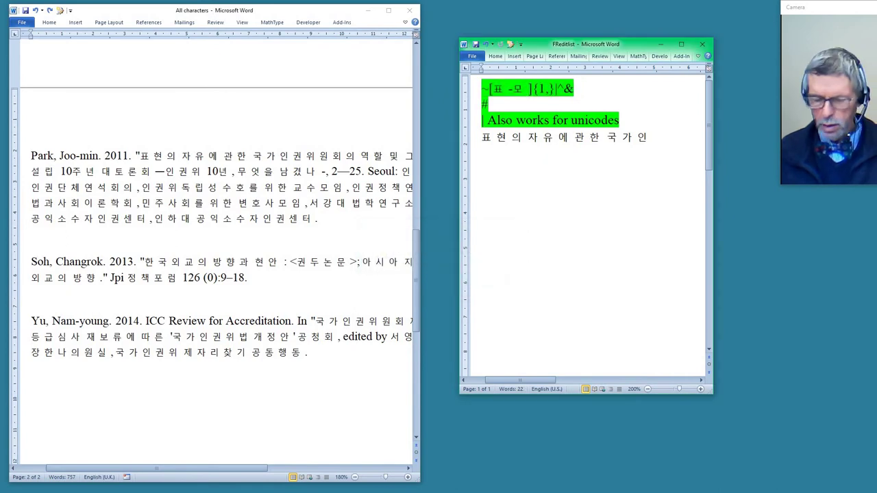
# Step: Set the endpoints of FReditlist's wildcard range to the characters with Unicode values c000 and d6ff
pyautogui.press('BackSpace')
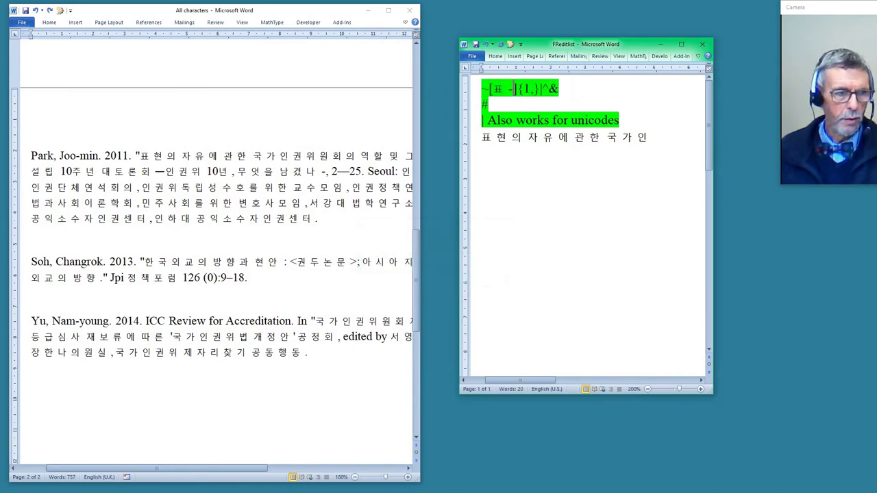
pyautogui.write('힣')
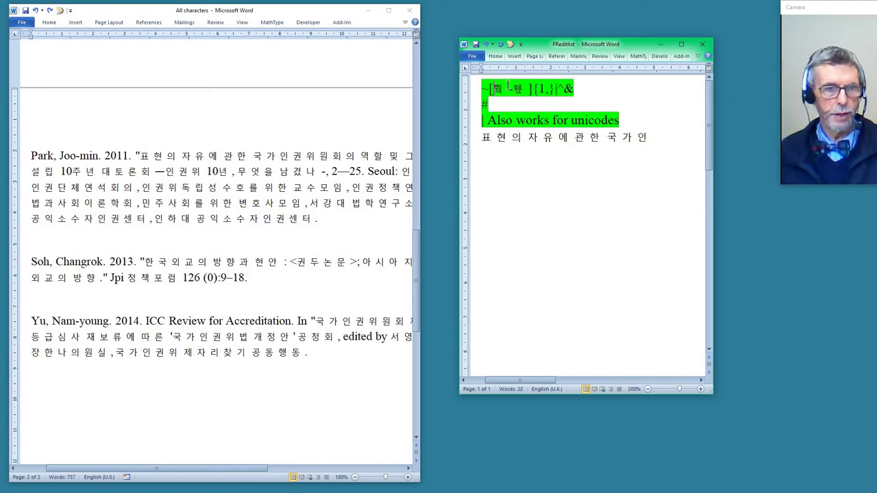
pyautogui.moveTo(491, 89); pyautogui.dragTo(504, 89)
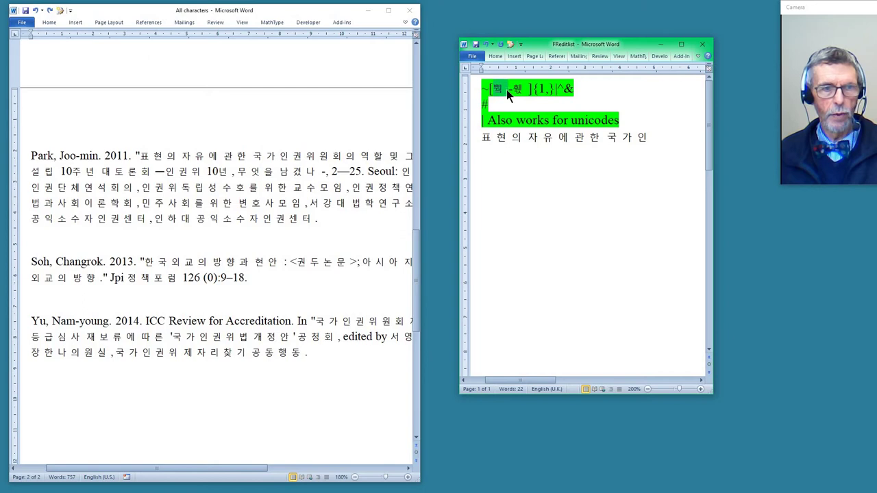
pyautogui.press('Delete')
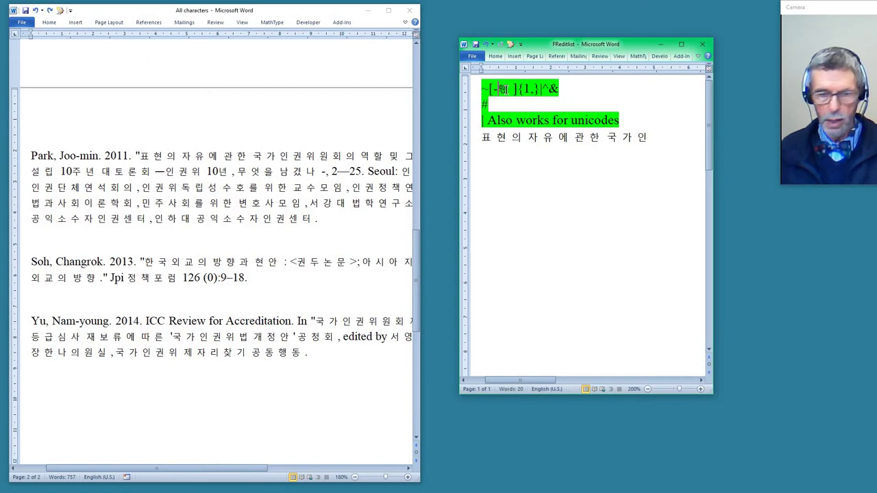
pyautogui.press('Delete')
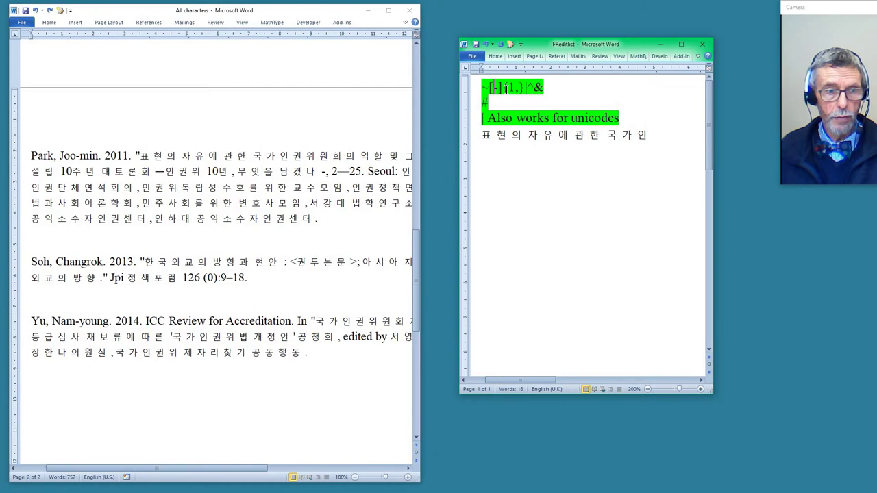
pyautogui.write('c000')
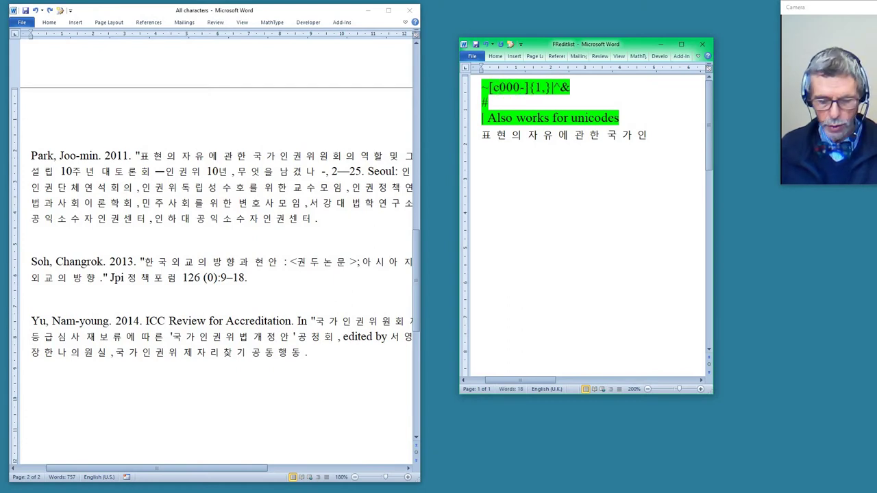
pyautogui.hotkey('alt', 'x')
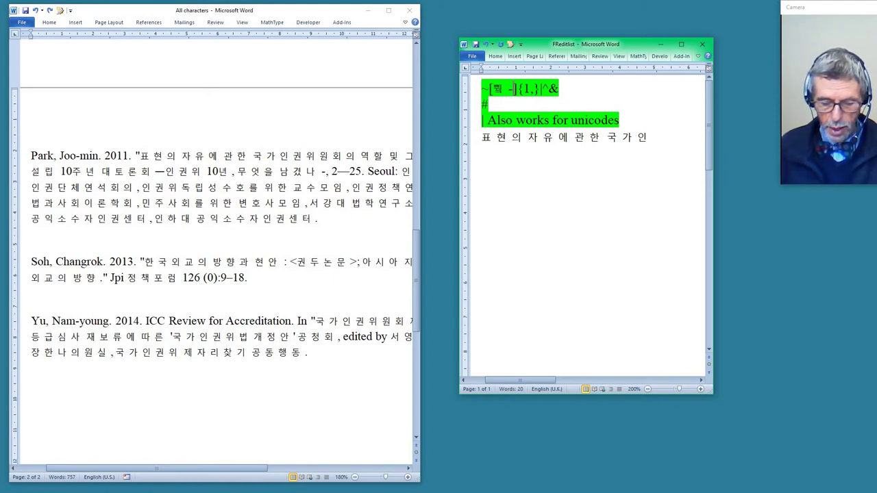
pyautogui.write('d6ff')
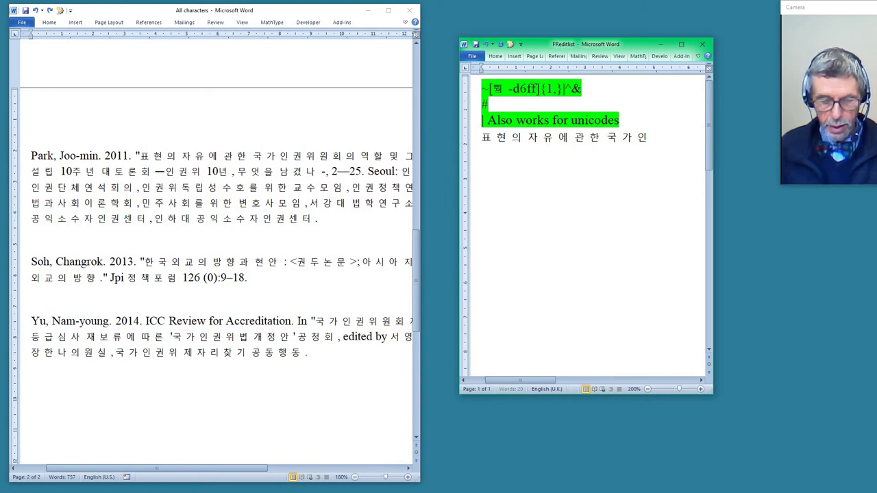
pyautogui.hotkey('alt', 'x')
# Step: Run FRedit on All characters and look up the Unicode value of the unhighlighted character 관
pyautogui.hotkey('alt', 'Tab')
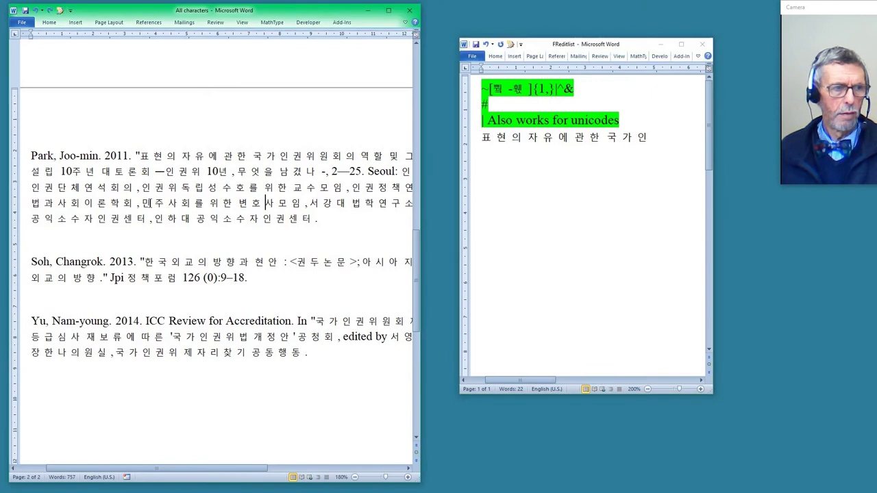
pyautogui.hotkey('ctrl', 'alt', 'f')
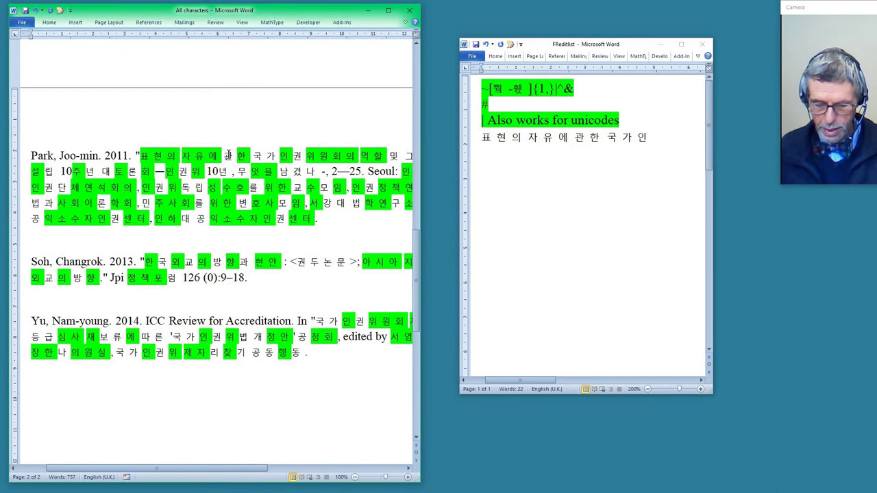
pyautogui.hotkey('alt', 'x')
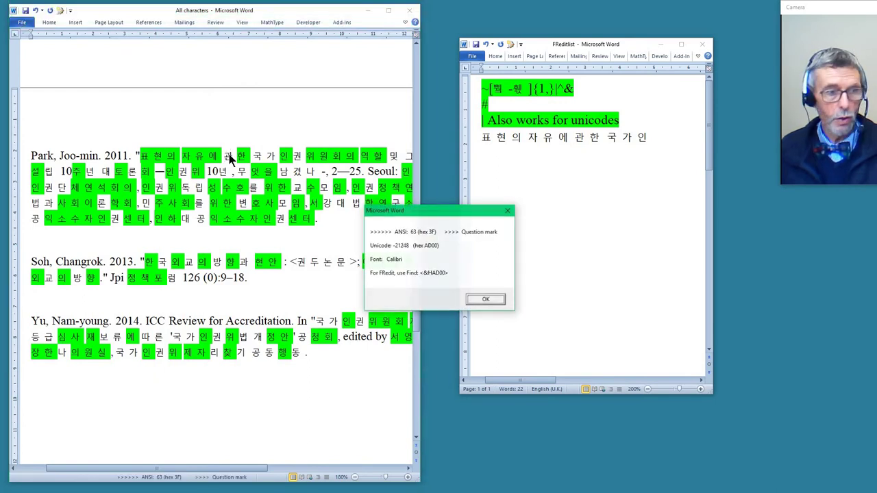
pyautogui.click(497, 302)
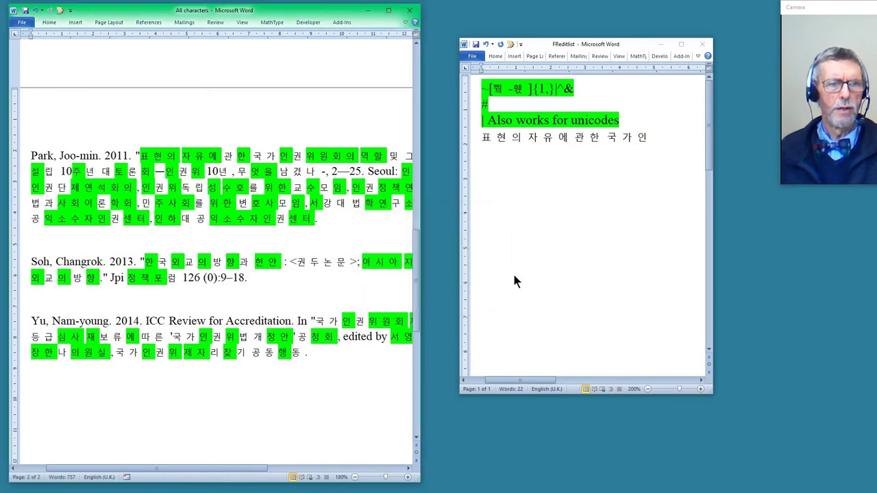
# Step: Change the start of FReditlist's wildcard range to the character with Unicode value a000, and rerun FRedit on All characters
pyautogui.click(483, 92)
pyautogui.doubleClick(498, 89)
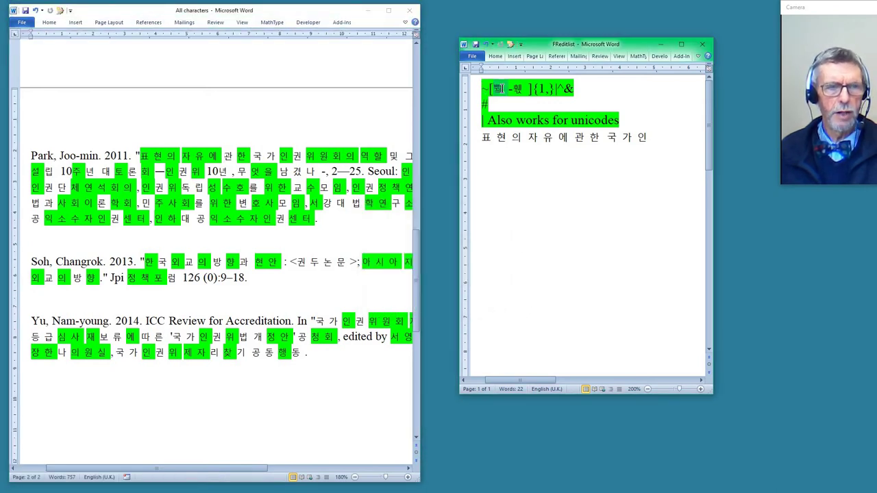
pyautogui.write('a000')
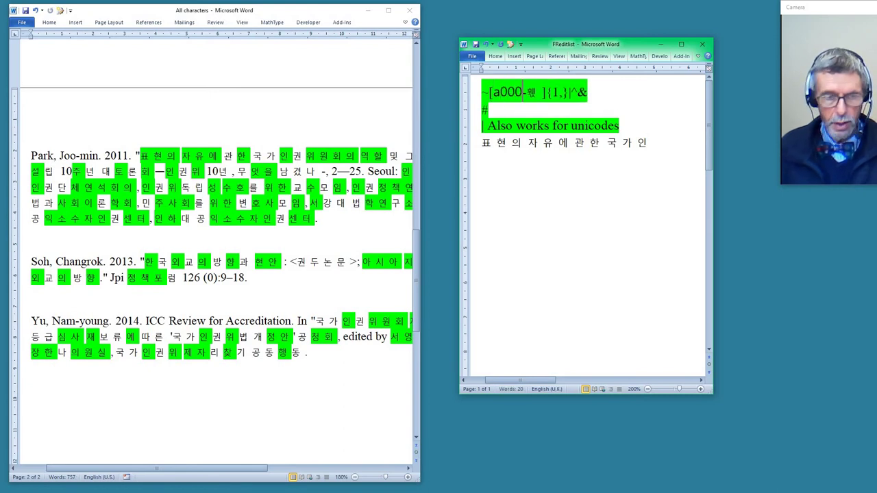
pyautogui.hotkey('ctrl', 'z')
pyautogui.click(289, 187)
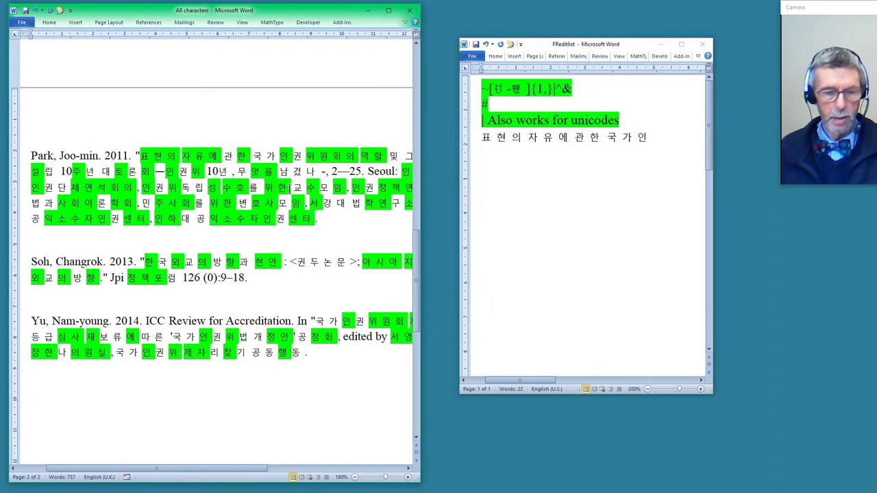
pyautogui.hotkey('ctrl', 'alt', 'f')
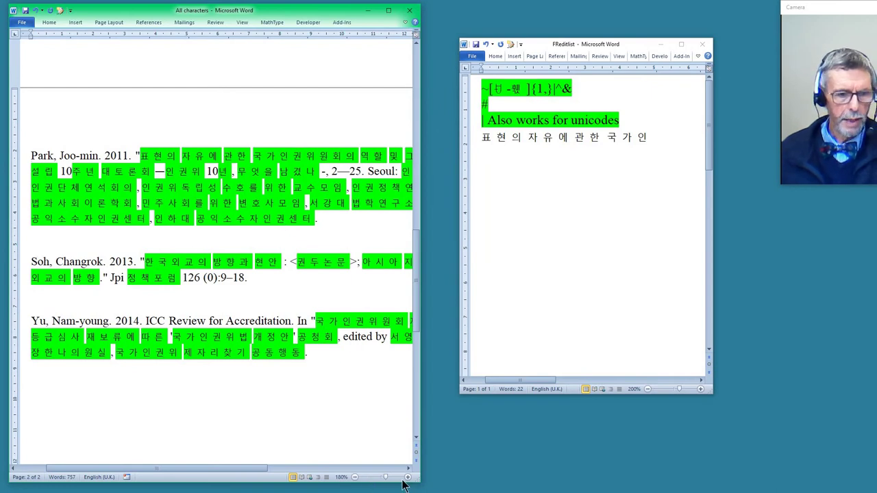
# Step: Shrink the All characters window, and close FReditlist and All characters without saving either document
pyautogui.moveTo(419, 481); pyautogui.dragTo(337, 404)
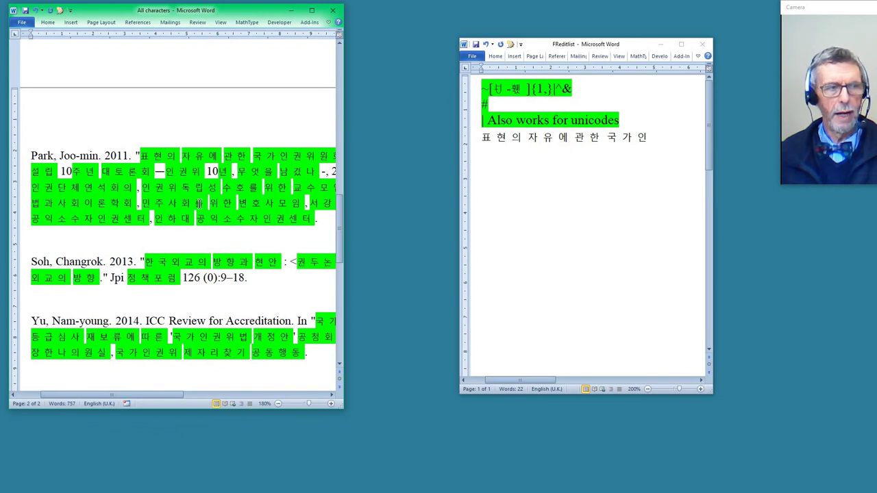
pyautogui.click(580, 184)
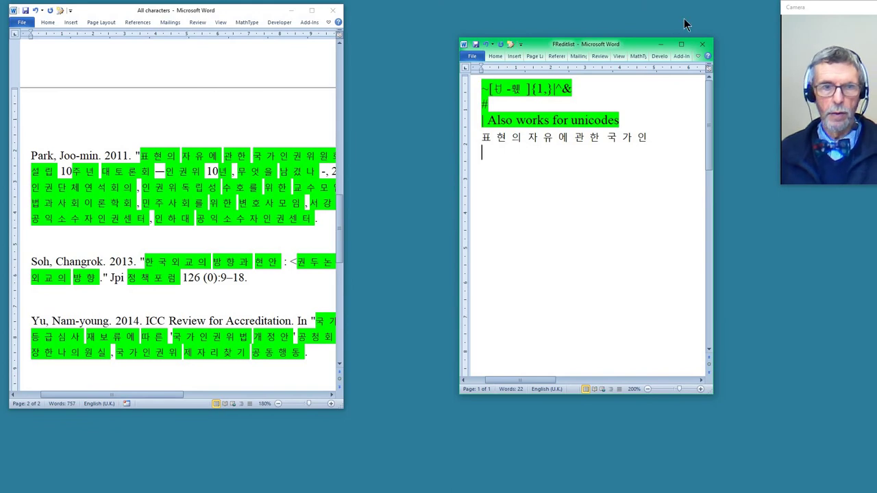
pyautogui.click(700, 47)
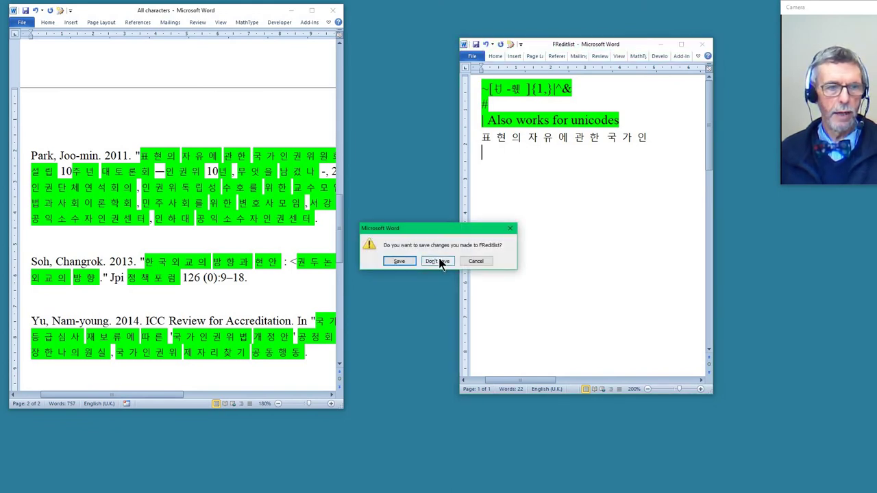
pyautogui.click(439, 262)
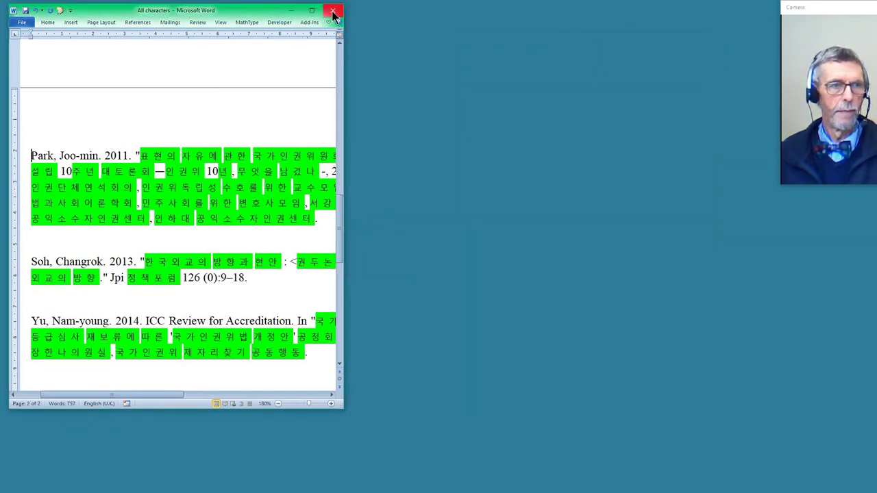
pyautogui.click(333, 10)
pyautogui.click(437, 260)
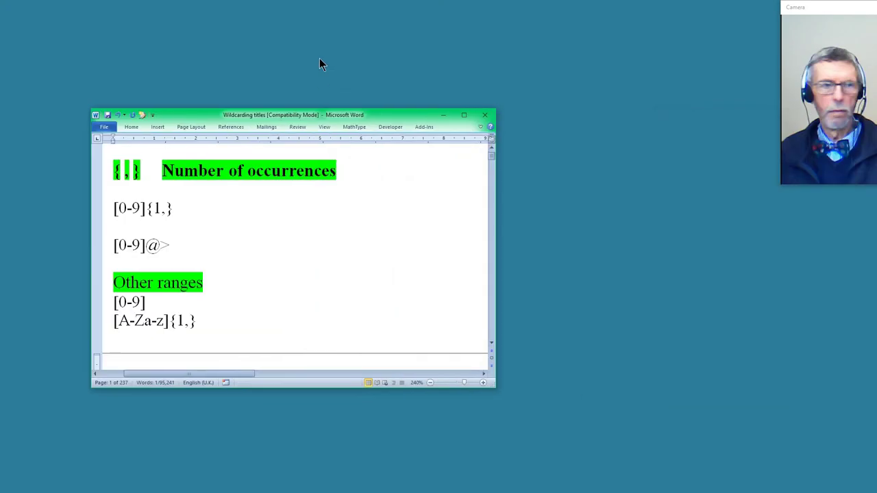
# Step: Reposition the Wildcarding titles window and review the list of special characters at the start of the document
pyautogui.moveTo(340, 112); pyautogui.dragTo(252, 23)
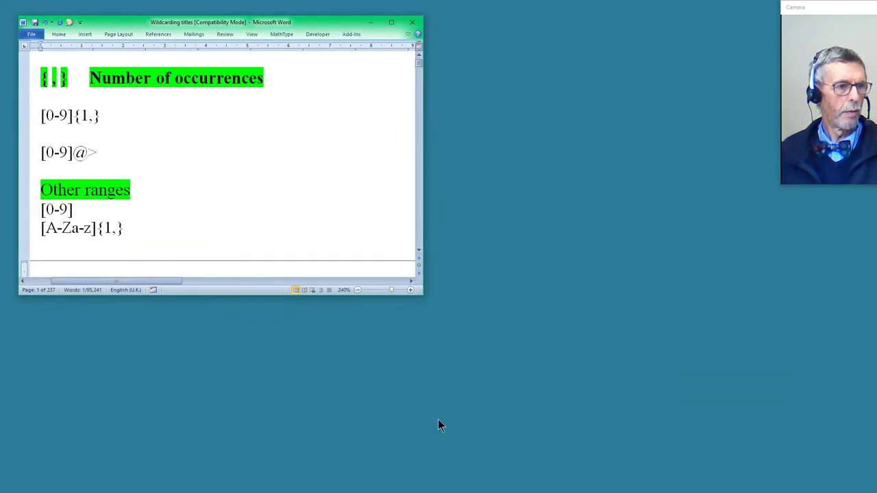
pyautogui.scroll(15, 147, 168)
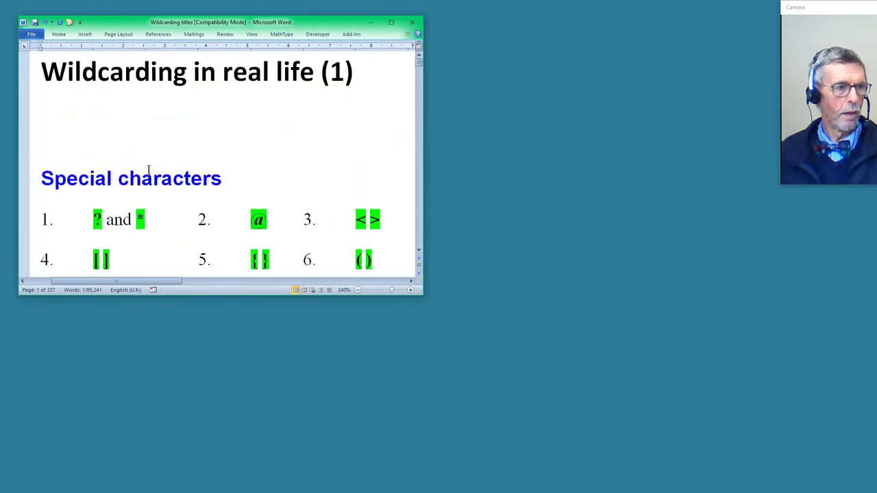
pyautogui.scroll(-2, 148, 170)
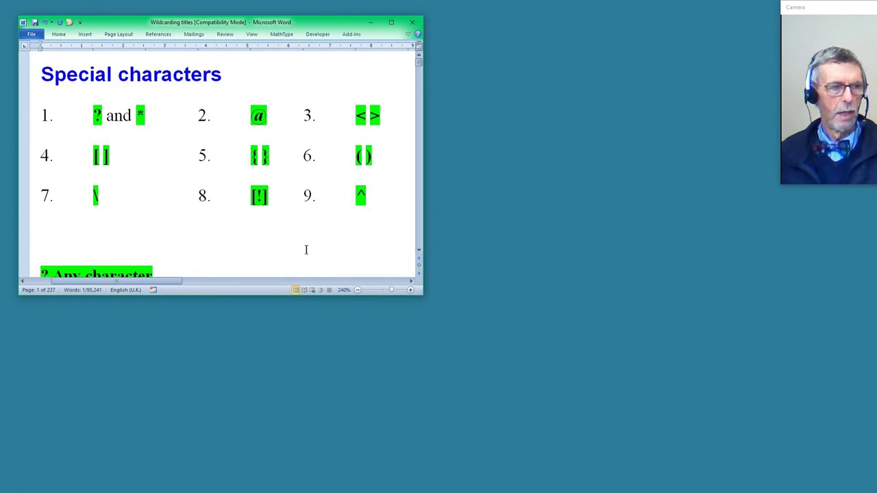
# Step: Enter the wildcard pattern ^32[.,] on its own line above the "Thank you !" heading
pyautogui.scroll(-20, 306, 250)
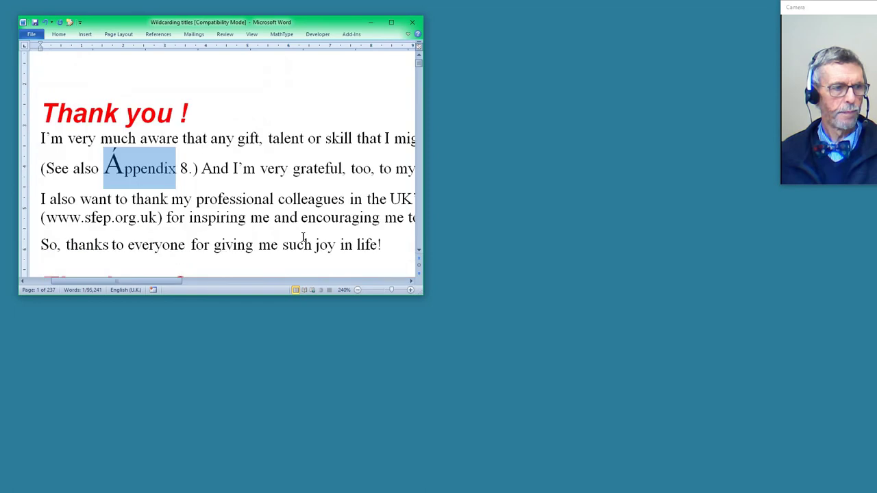
pyautogui.scroll(2, 131, 159)
pyautogui.click(131, 159)
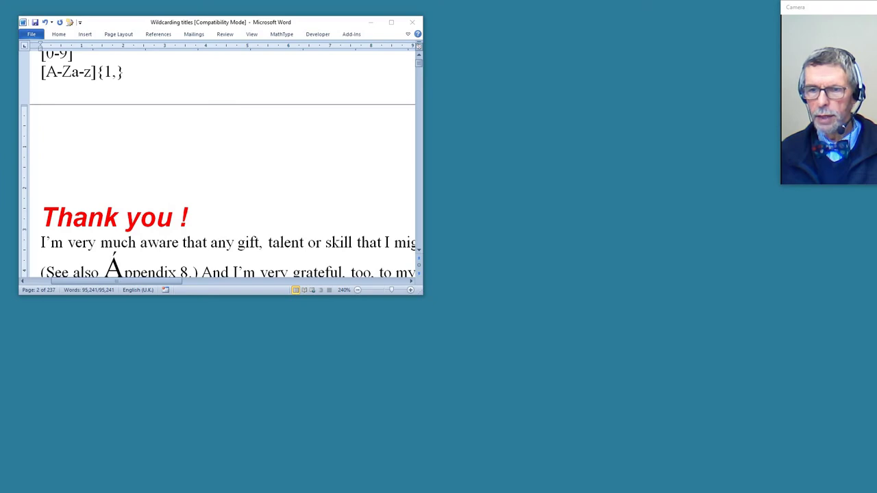
pyautogui.click(126, 129)
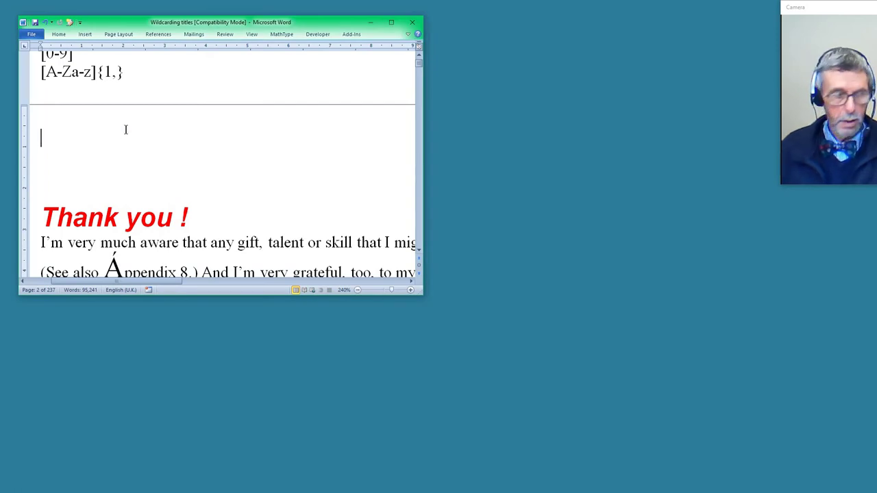
pyautogui.write('^32[.,]')
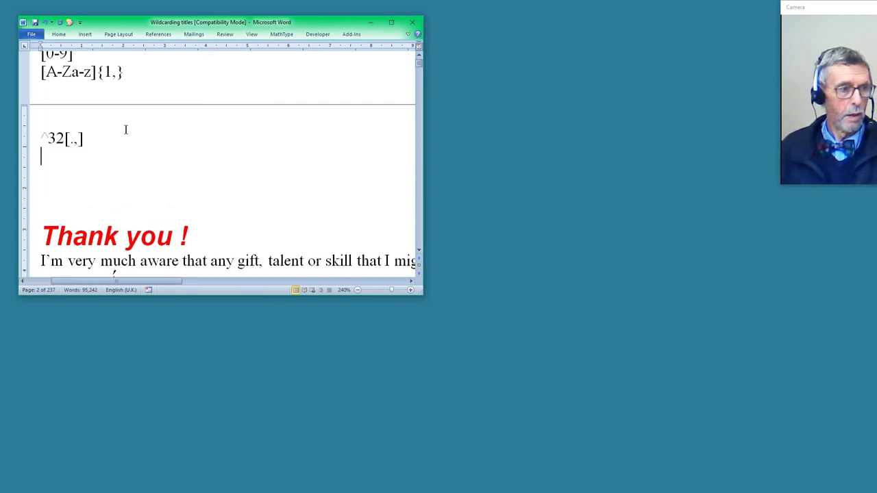
# Step: Search forward through the document for three successive matches of the wildcard pattern ^32[.,]
pyautogui.click(65, 138)
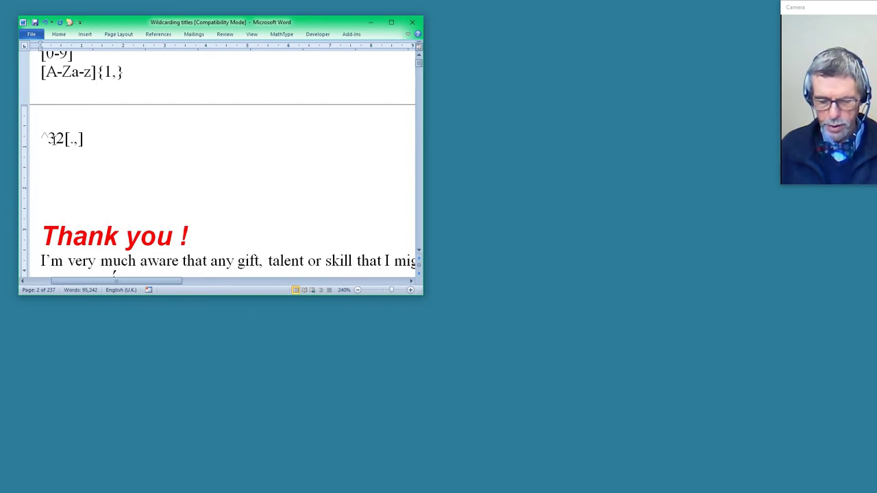
pyautogui.hotkey('ctrl', 'pagedown')
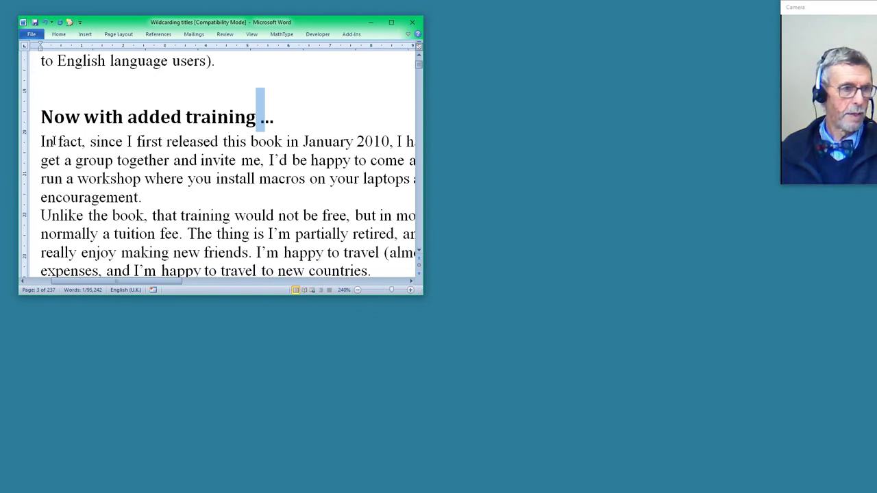
pyautogui.hotkey('ctrl', 'pagedown')
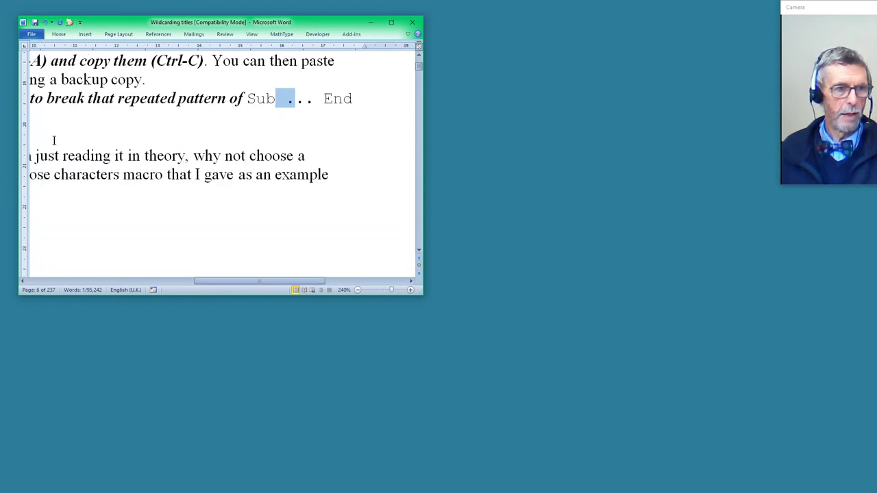
pyautogui.hotkey('ctrl', 'pagedown')
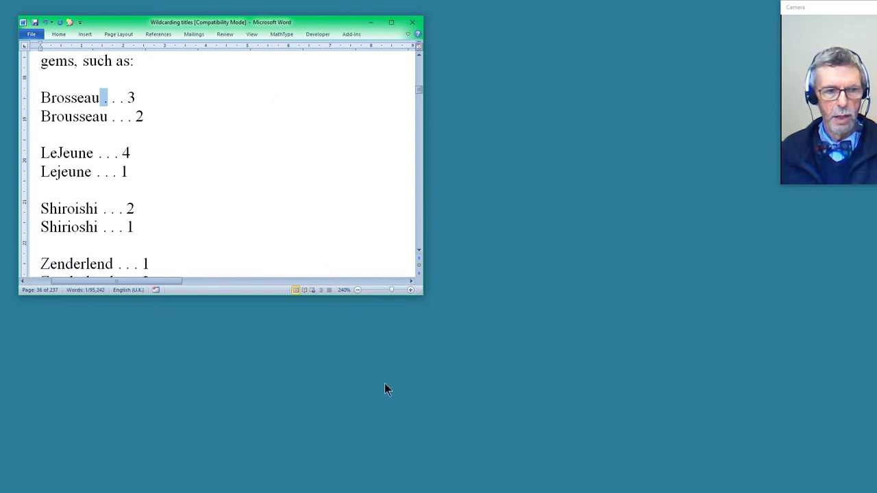
# Step: Enlarge the Wildcarding titles window and return to the wildcard pattern above the "Thank you !" heading
pyautogui.moveTo(425, 289); pyautogui.dragTo(778, 456)
pyautogui.scroll(10, 186, 202)
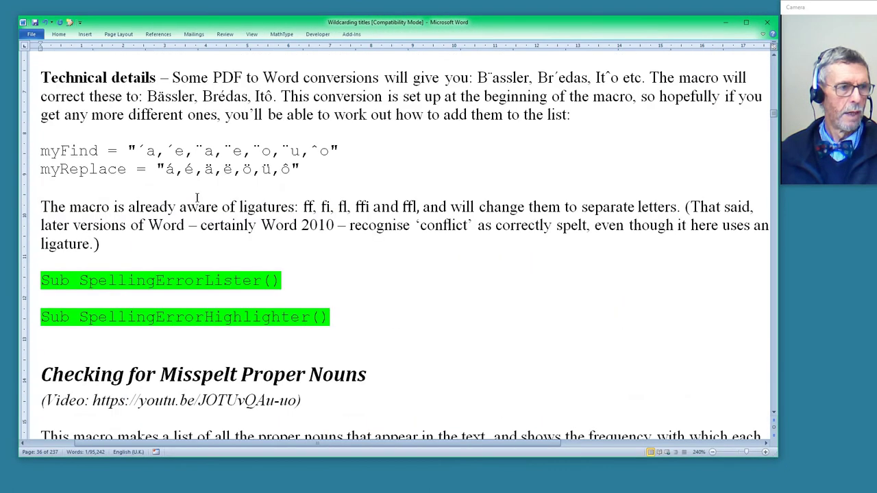
pyautogui.hotkey('shift', 'F5')
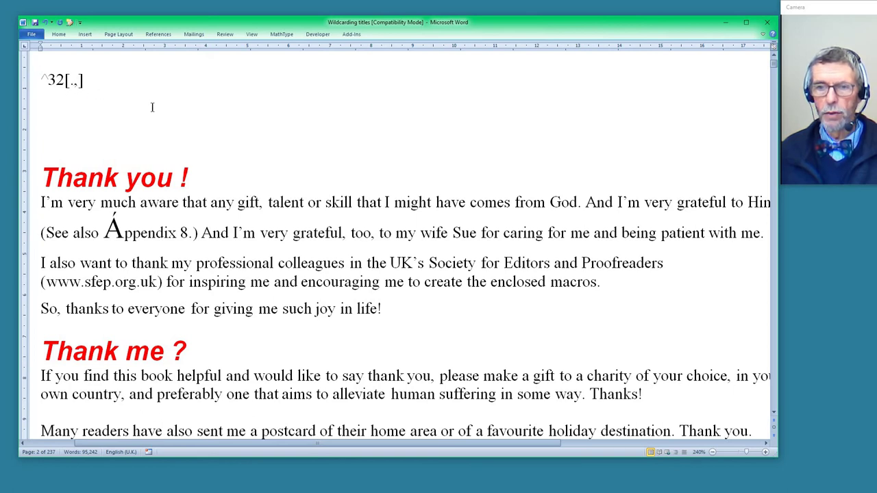
# Step: Extend the wildcard pattern to ^32[.,!?] and try to search the document with it
pyautogui.click(82, 79)
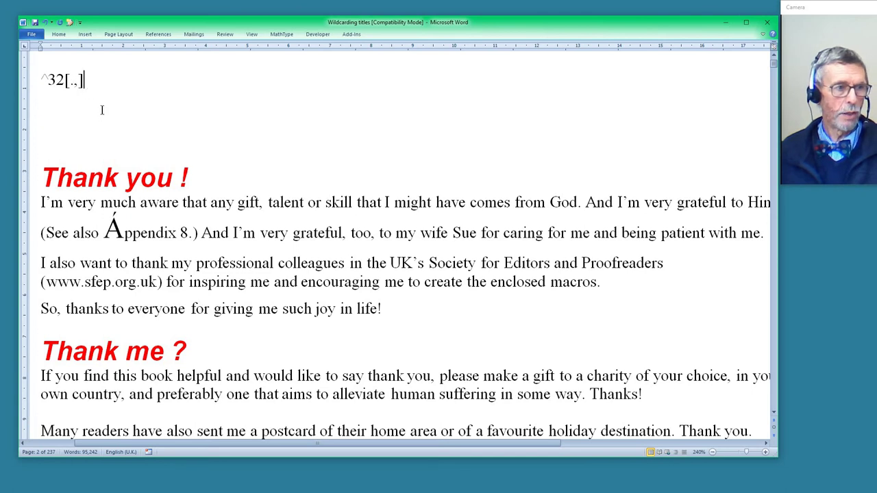
pyautogui.write('!')
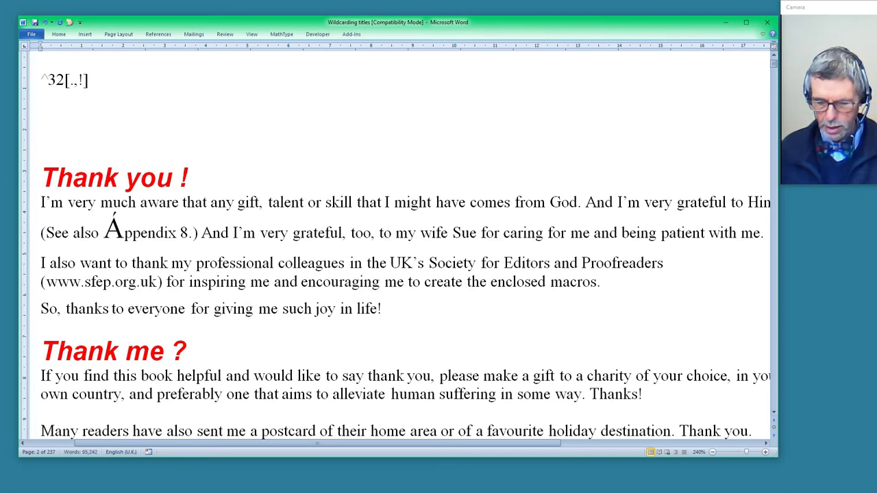
pyautogui.write('?')
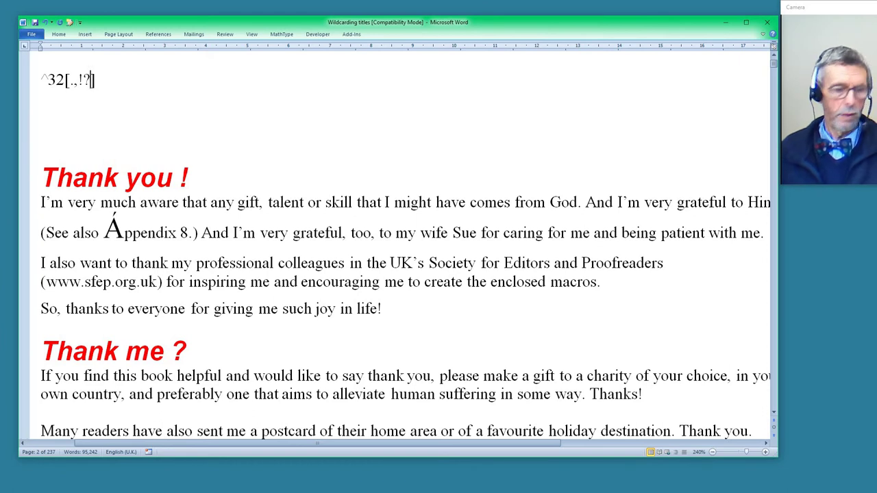
pyautogui.press('End')
pyautogui.hotkey('alt', 'F8')
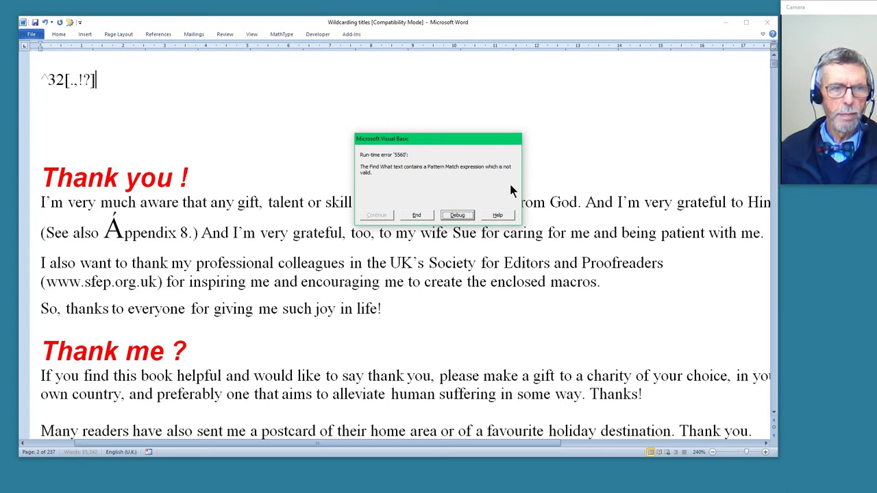
pyautogui.click(420, 215)
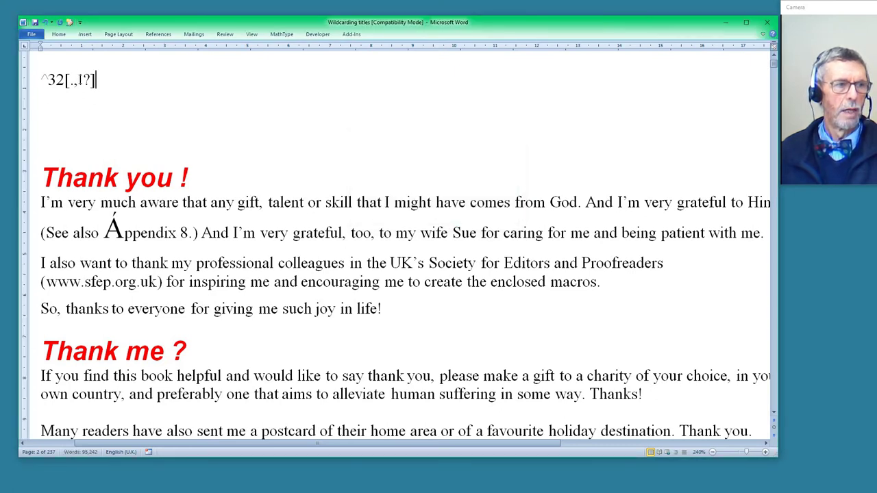
# Step: Escape the exclamation mark and question mark with backslashes so the pattern reads ^32[.,\!\?]
pyautogui.moveTo(77, 80); pyautogui.dragTo(84, 80)
pyautogui.press('Right')
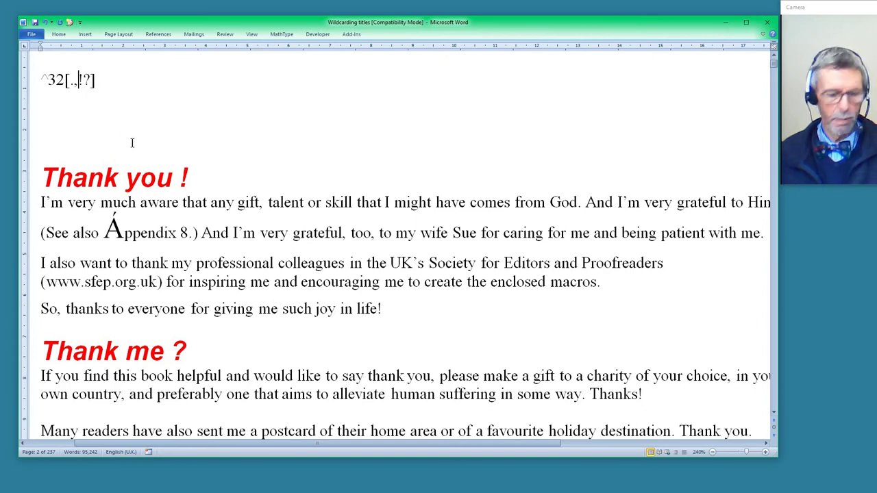
pyautogui.write('\\')
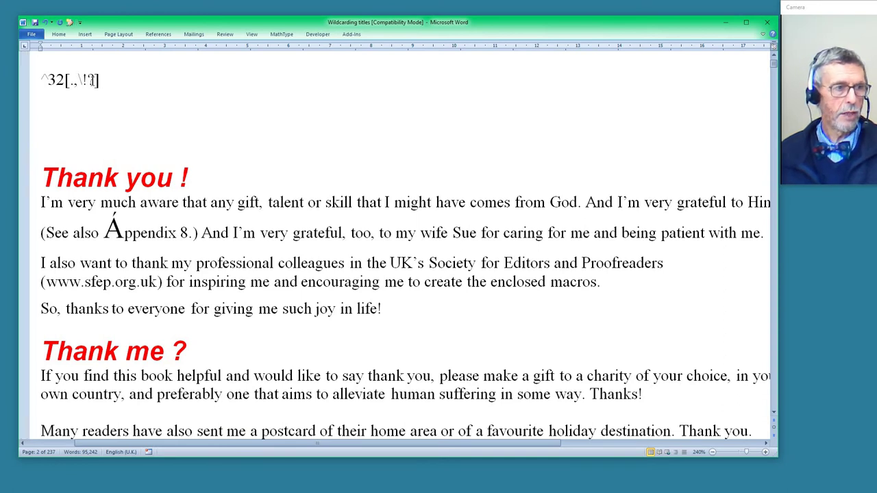
pyautogui.press('Right')
pyautogui.write('\\')
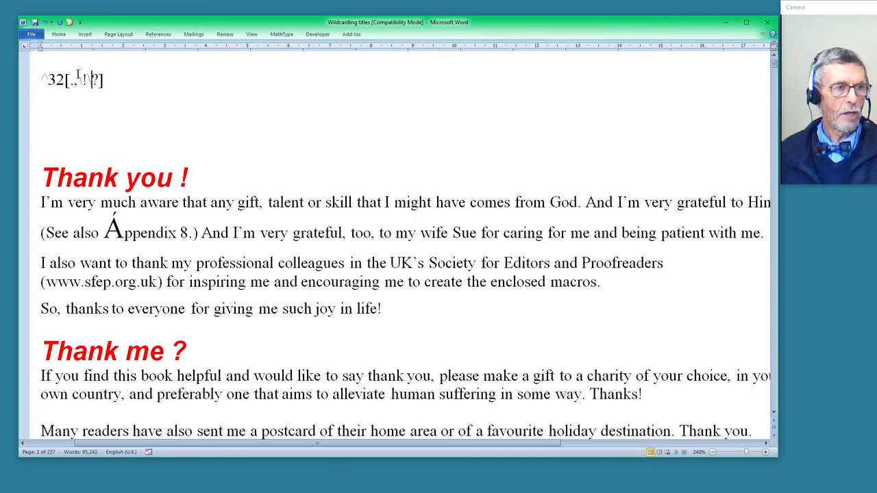
# Step: Point out the escaped characters \! and \?, and search for two successive matches of the pattern ^32[.,\!\?]
pyautogui.moveTo(77, 79); pyautogui.dragTo(87, 78)
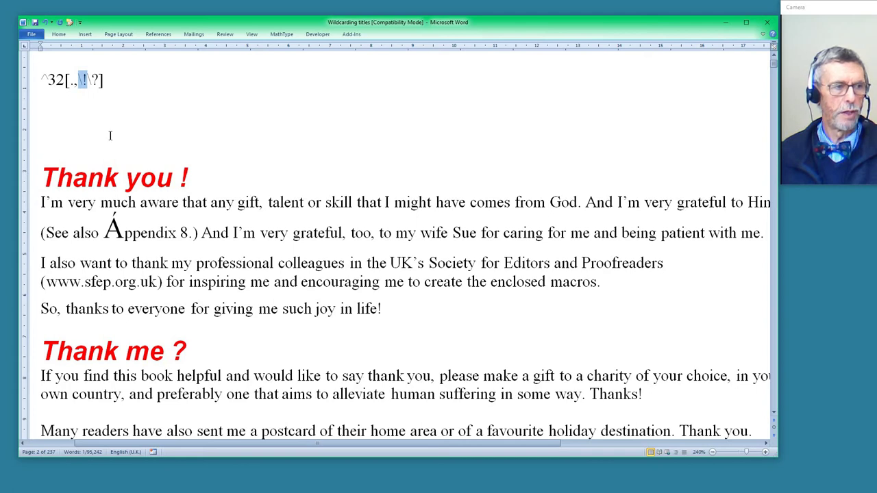
pyautogui.moveTo(88, 79); pyautogui.dragTo(101, 81)
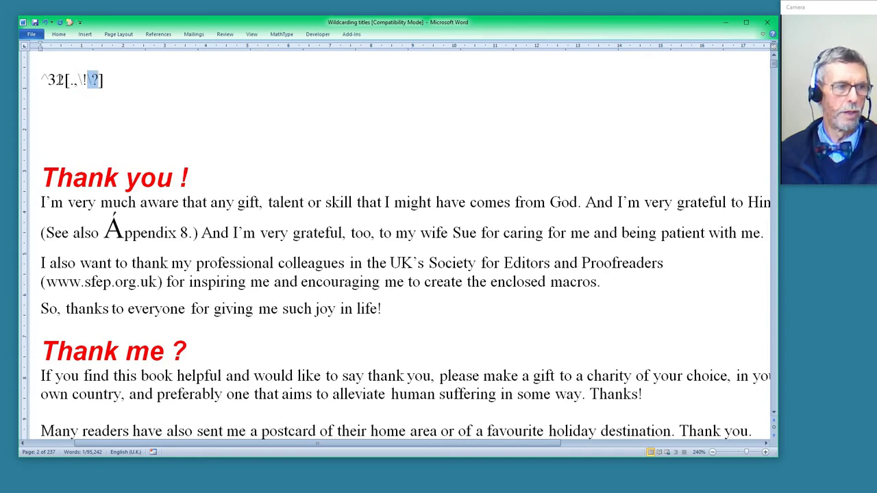
pyautogui.click(74, 79)
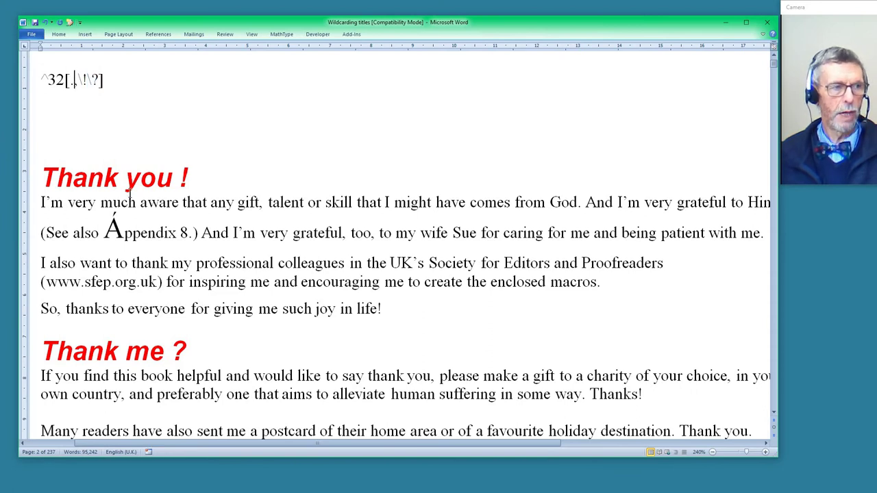
pyautogui.hotkey('ctrl', 'pagedown')
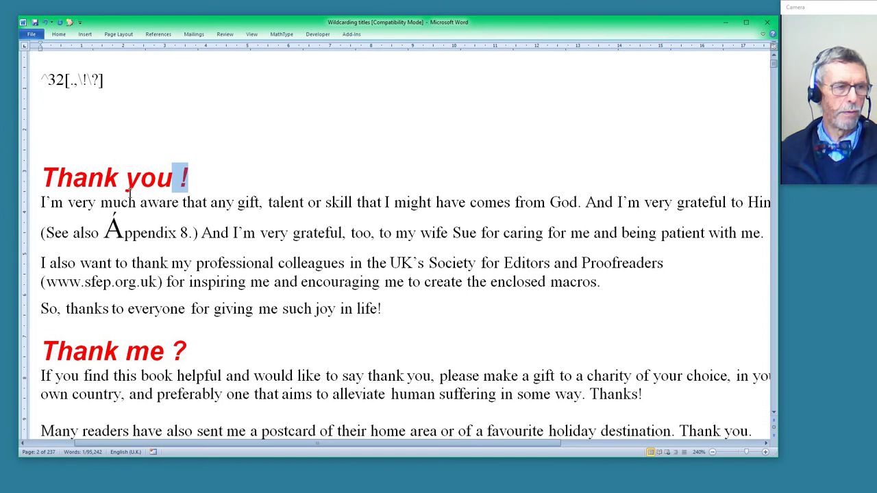
pyautogui.hotkey('ctrl', 'pagedown')
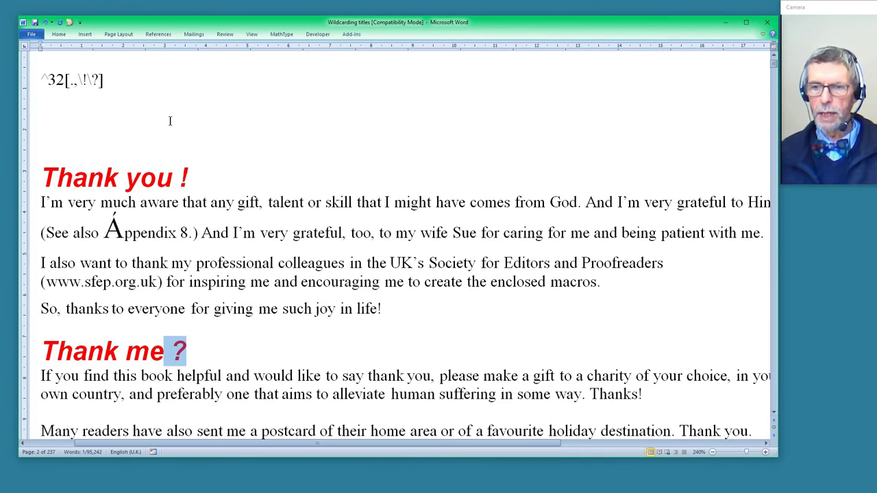
# Step: Extend the pattern to ^32[.,\!\?\)], search forward for its matches, and return to the pattern line
pyautogui.click(101, 80)
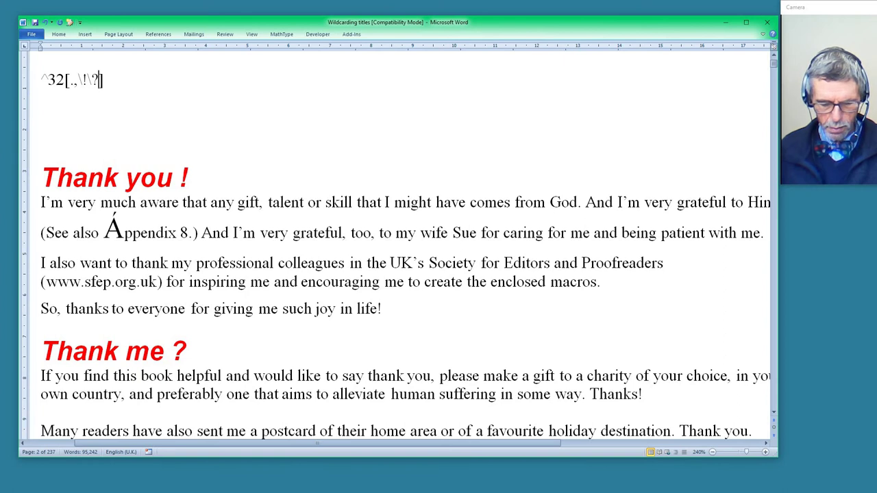
pyautogui.write('\\)')
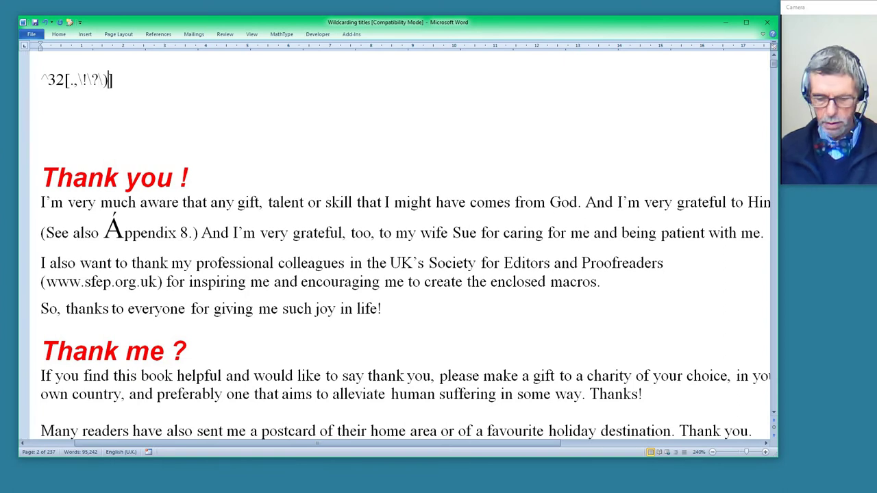
pyautogui.hotkey('ctrl', 'pagedown')
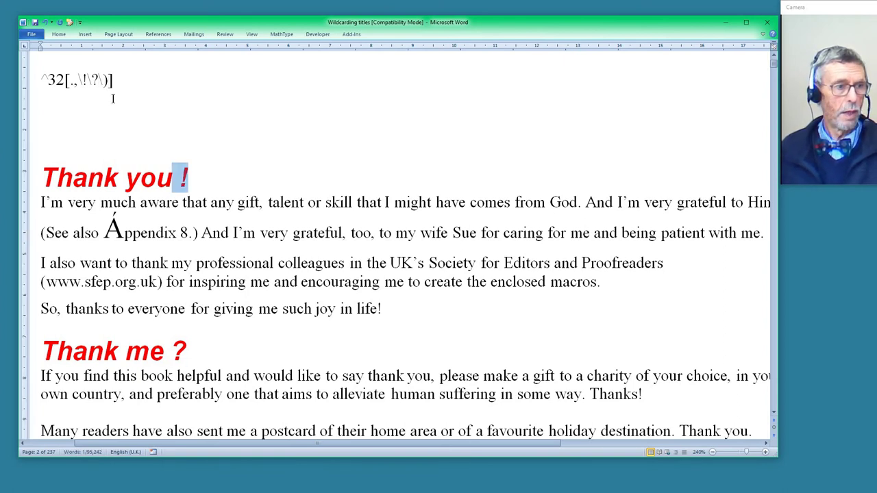
pyautogui.hotkey('ctrl', 'pagedown')
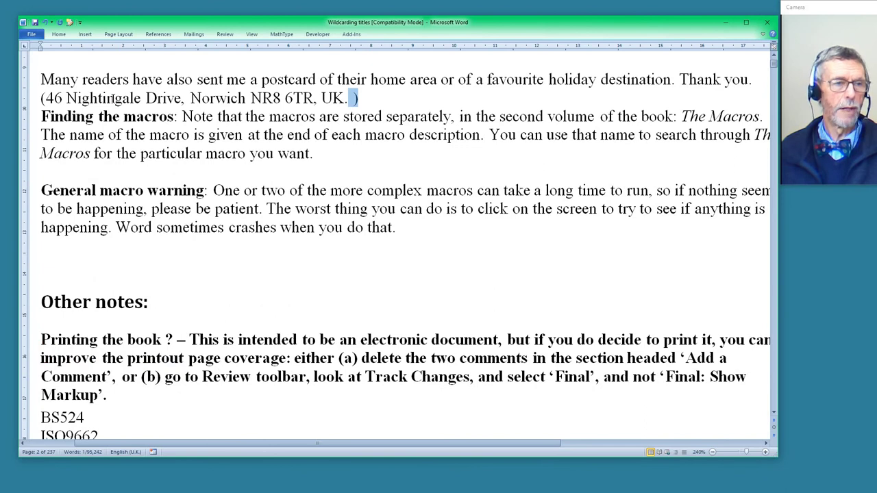
pyautogui.press('Left')
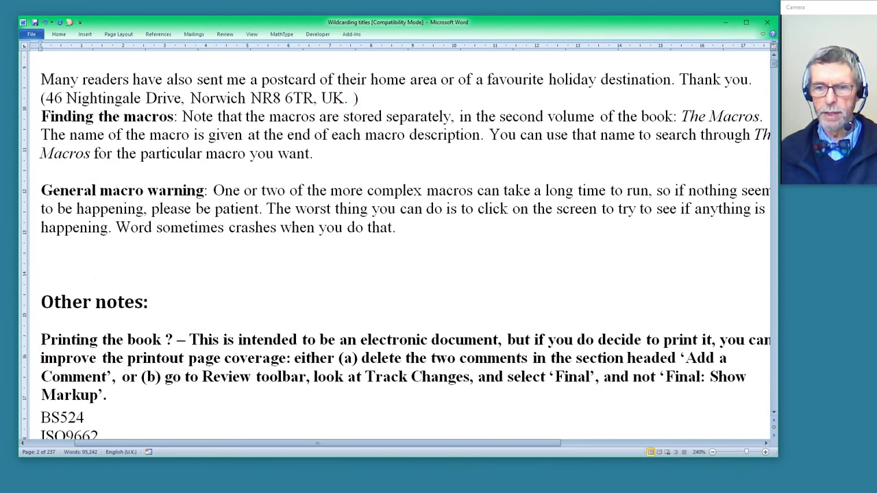
pyautogui.hotkey('ctrl', 'Home')
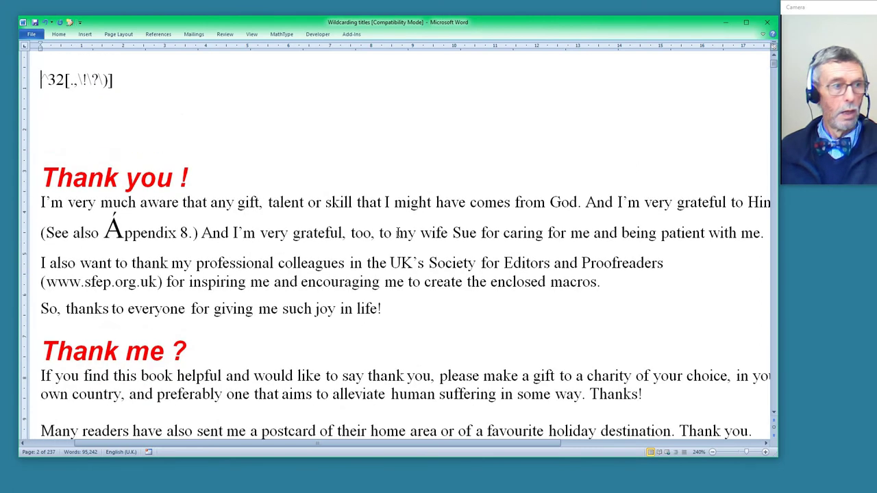